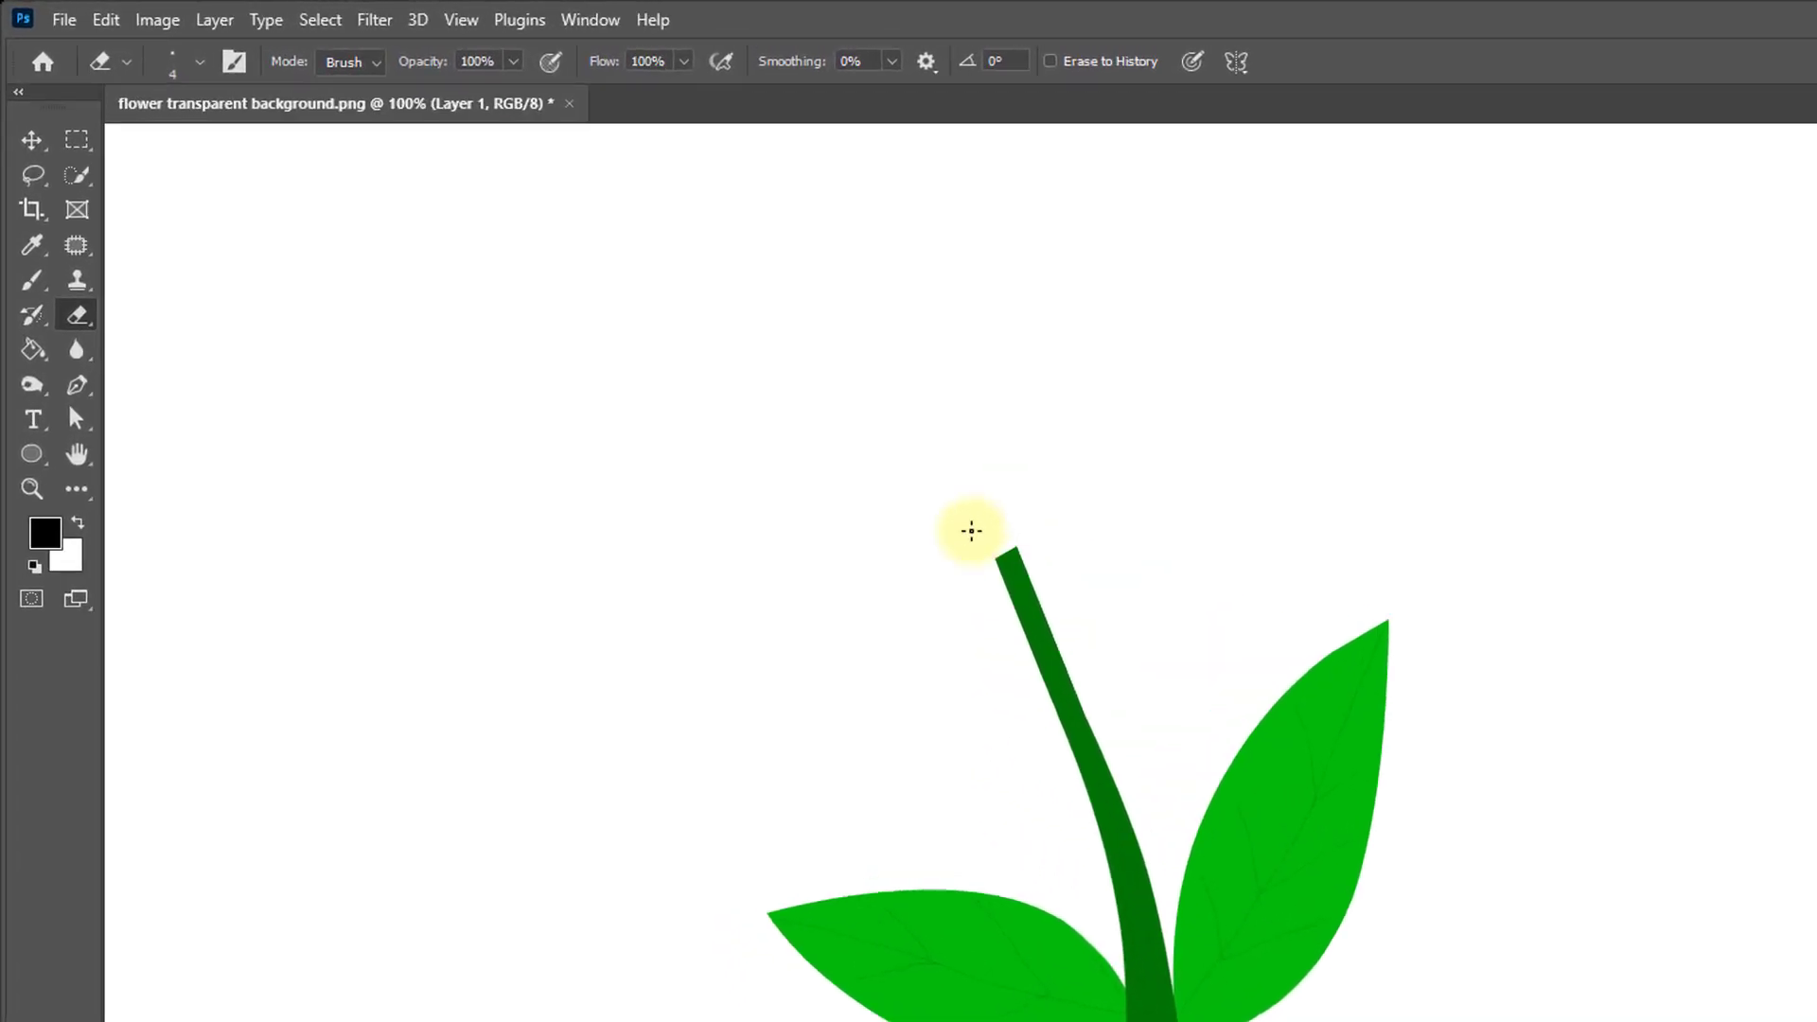
Draw a circle about 117 px wide with the Ellipse tool at the upper end of the stem.
left_click(32, 457)
right_click(33, 457)
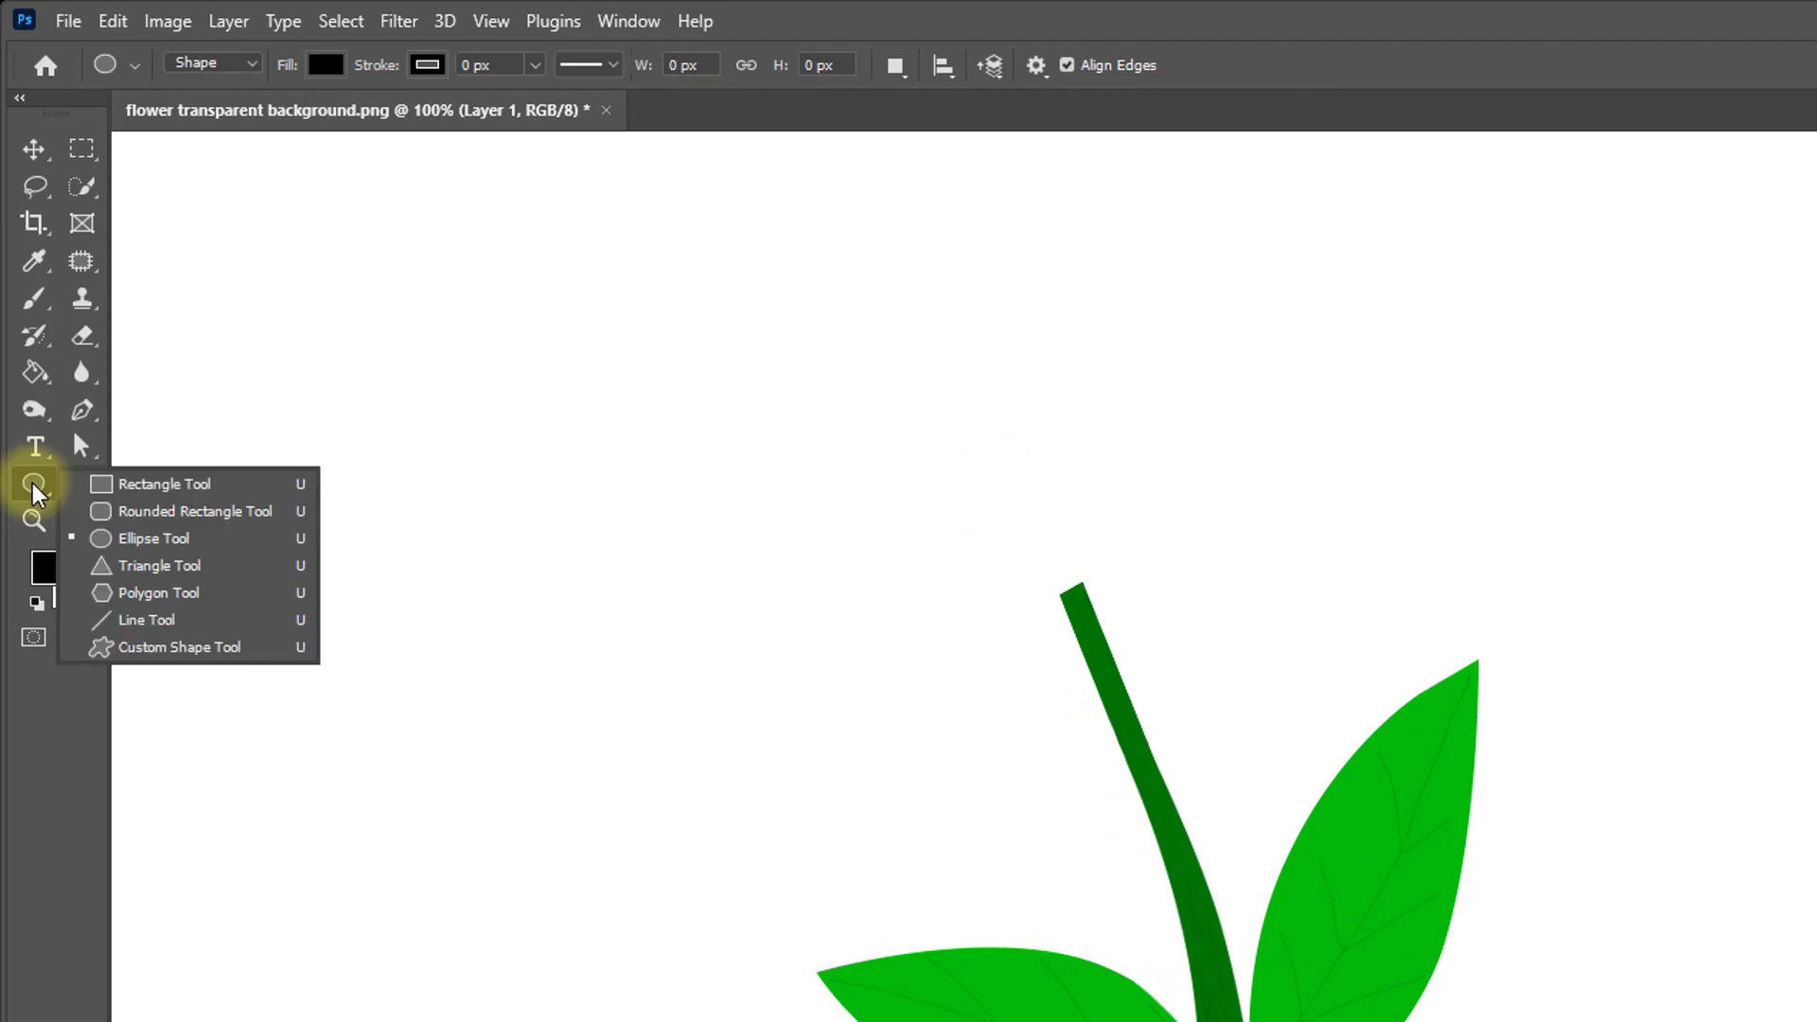
left_click(153, 542)
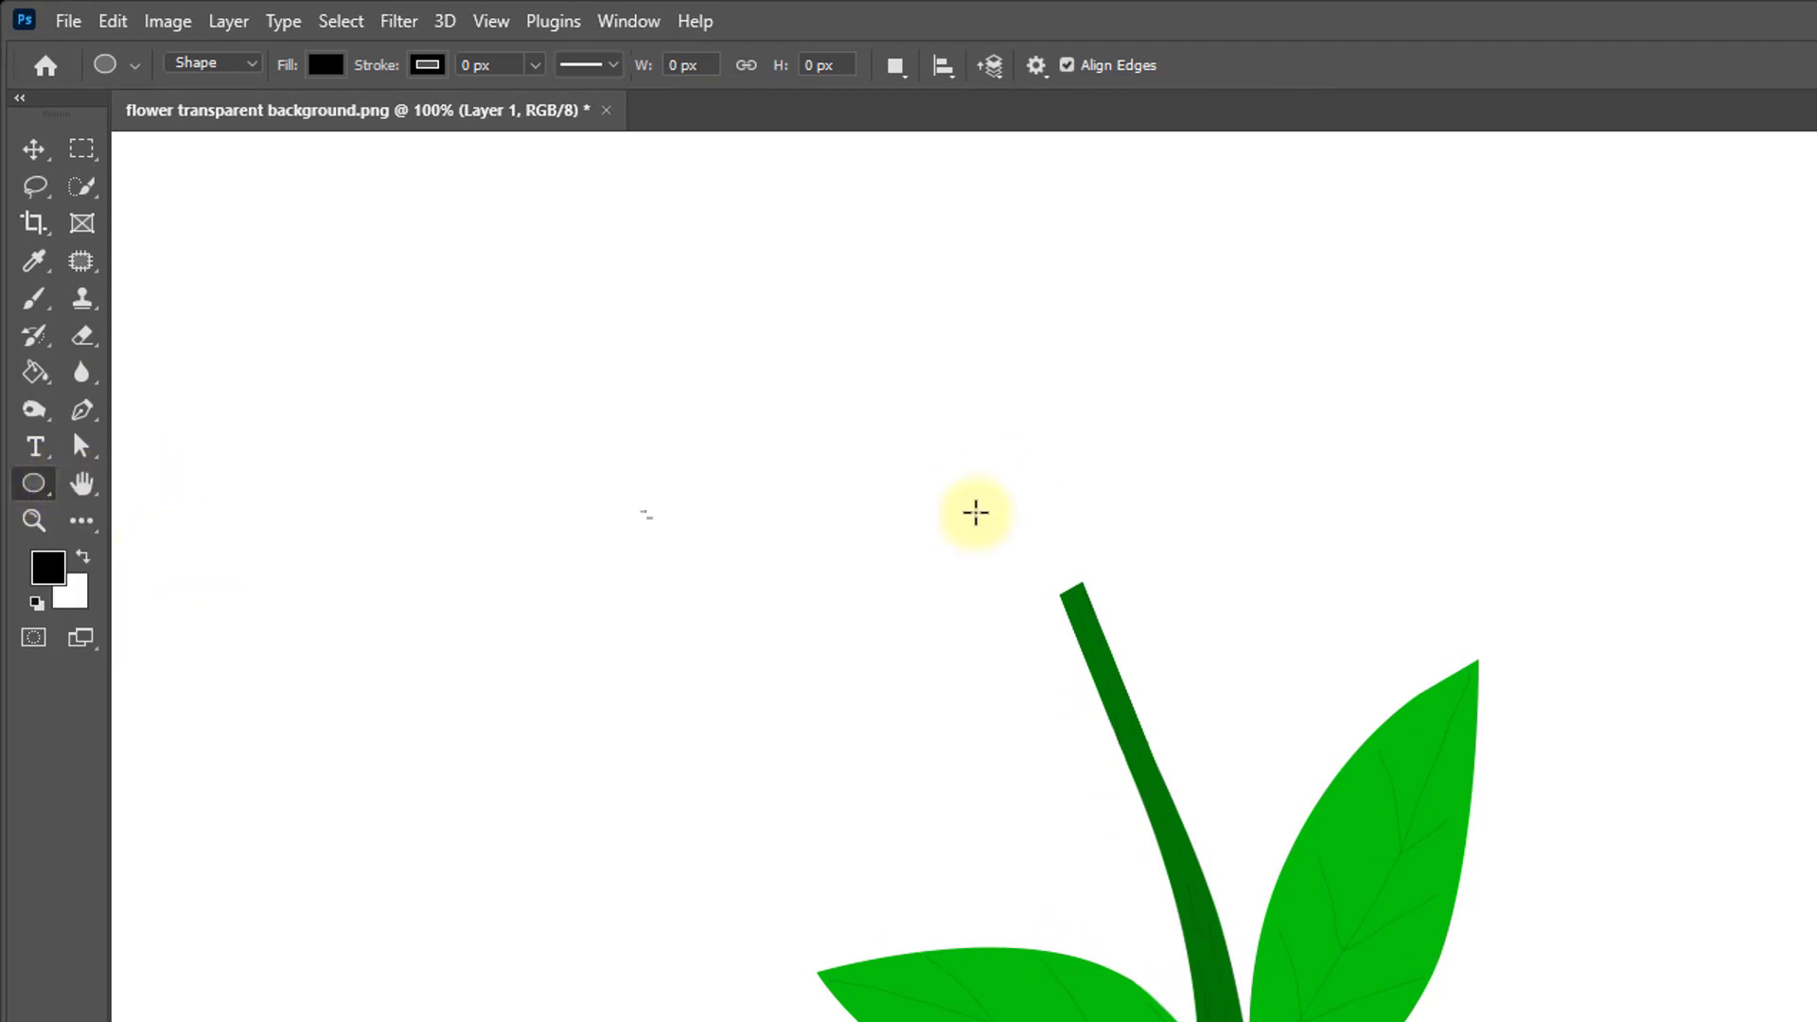
left_click_drag(950, 427, 1125, 601)
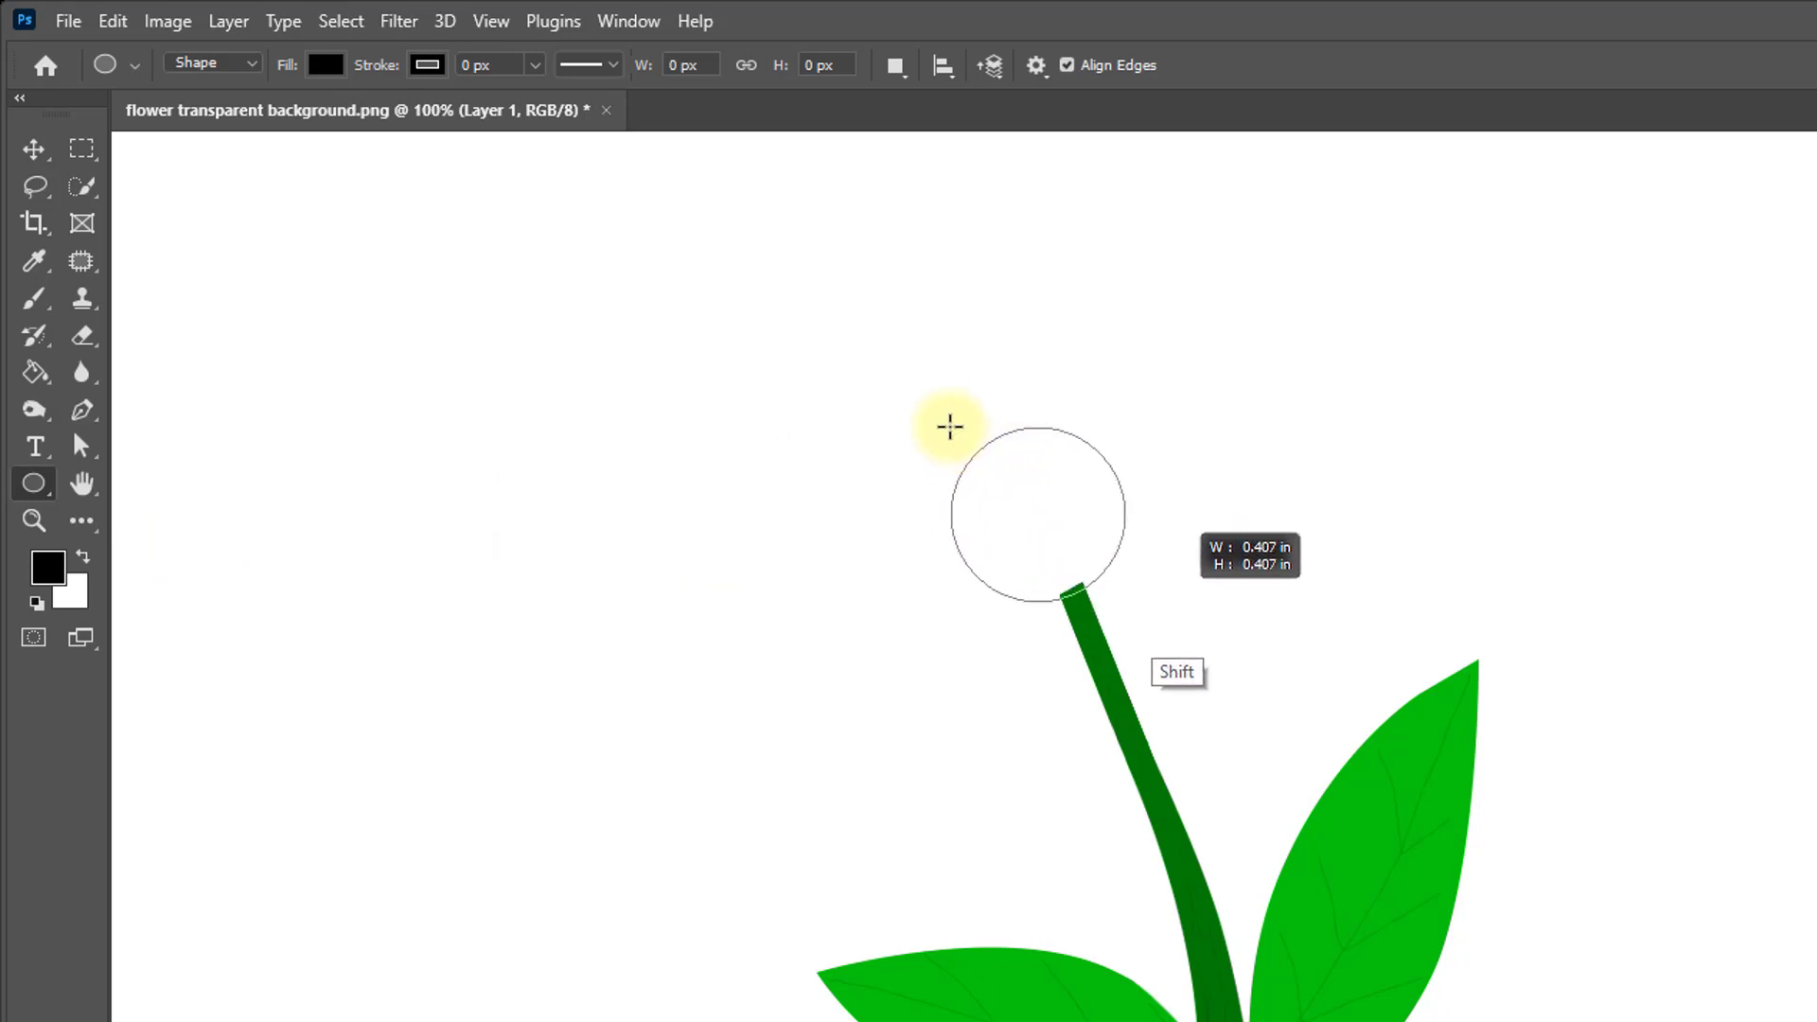
left_click_drag(949, 427, 949, 426)
Fill the circle with yellow and give it a 3 px black outline.
left_click(325, 65)
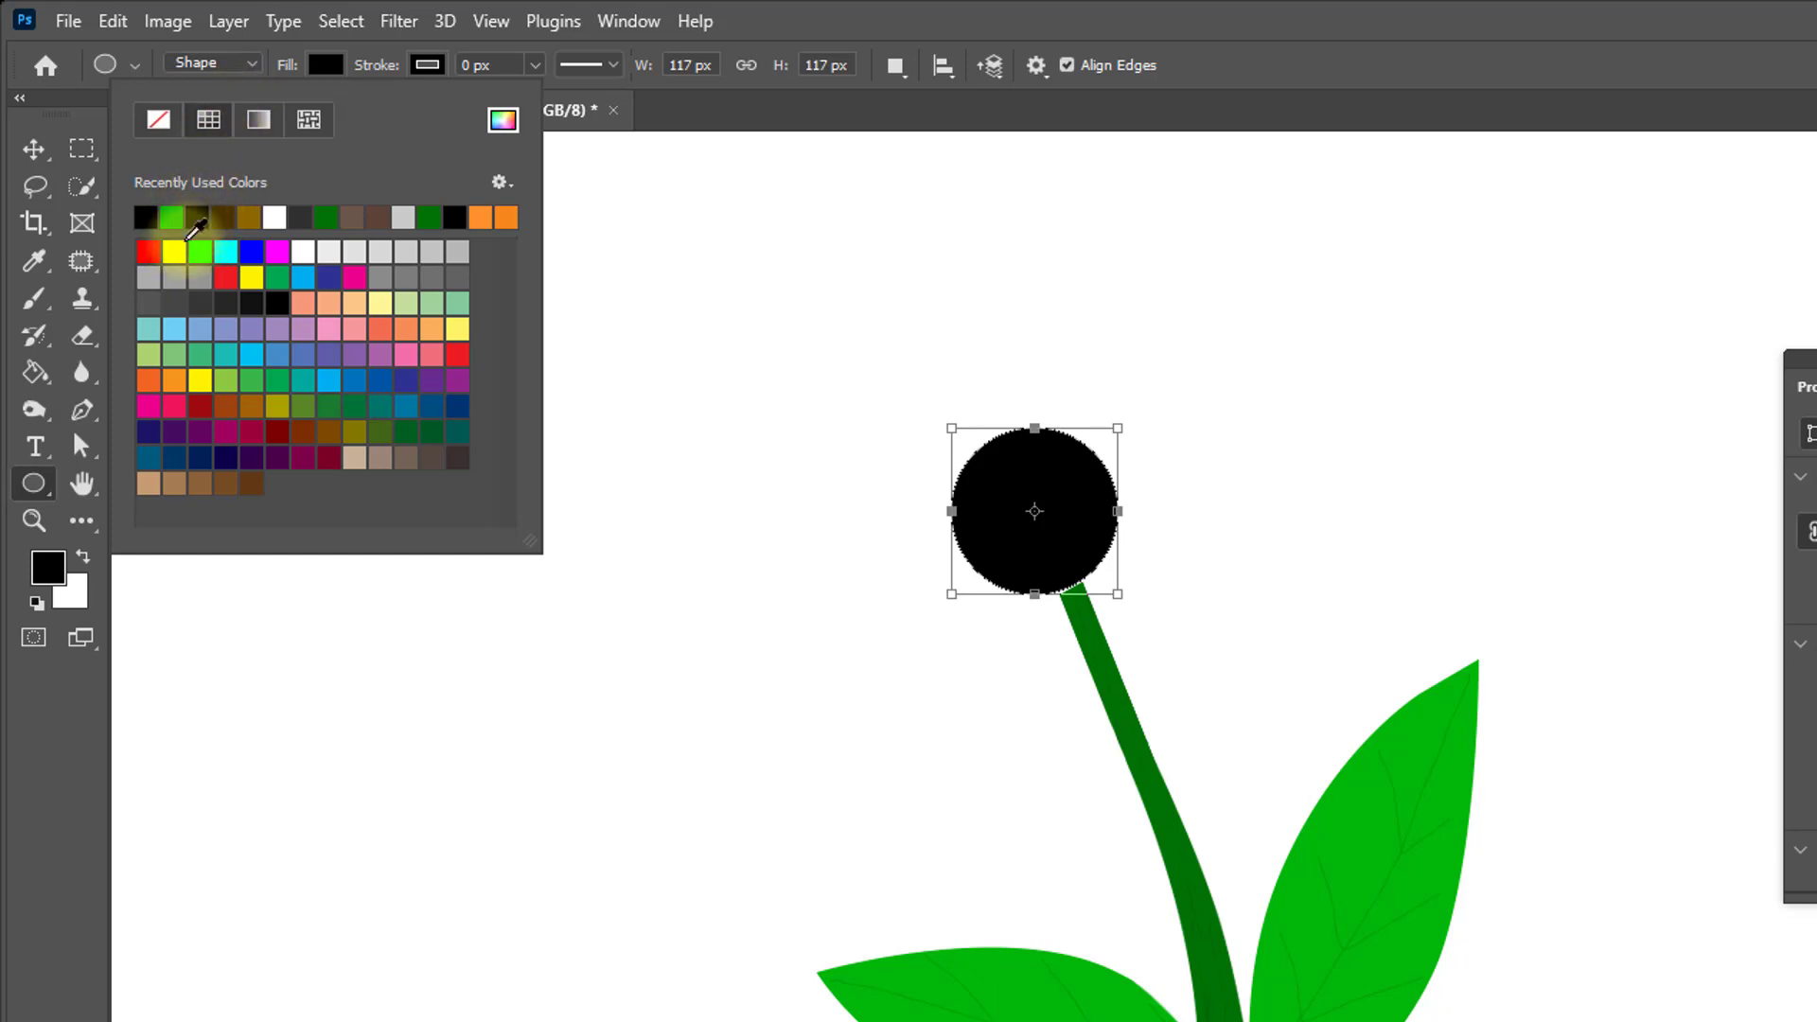
left_click(176, 252)
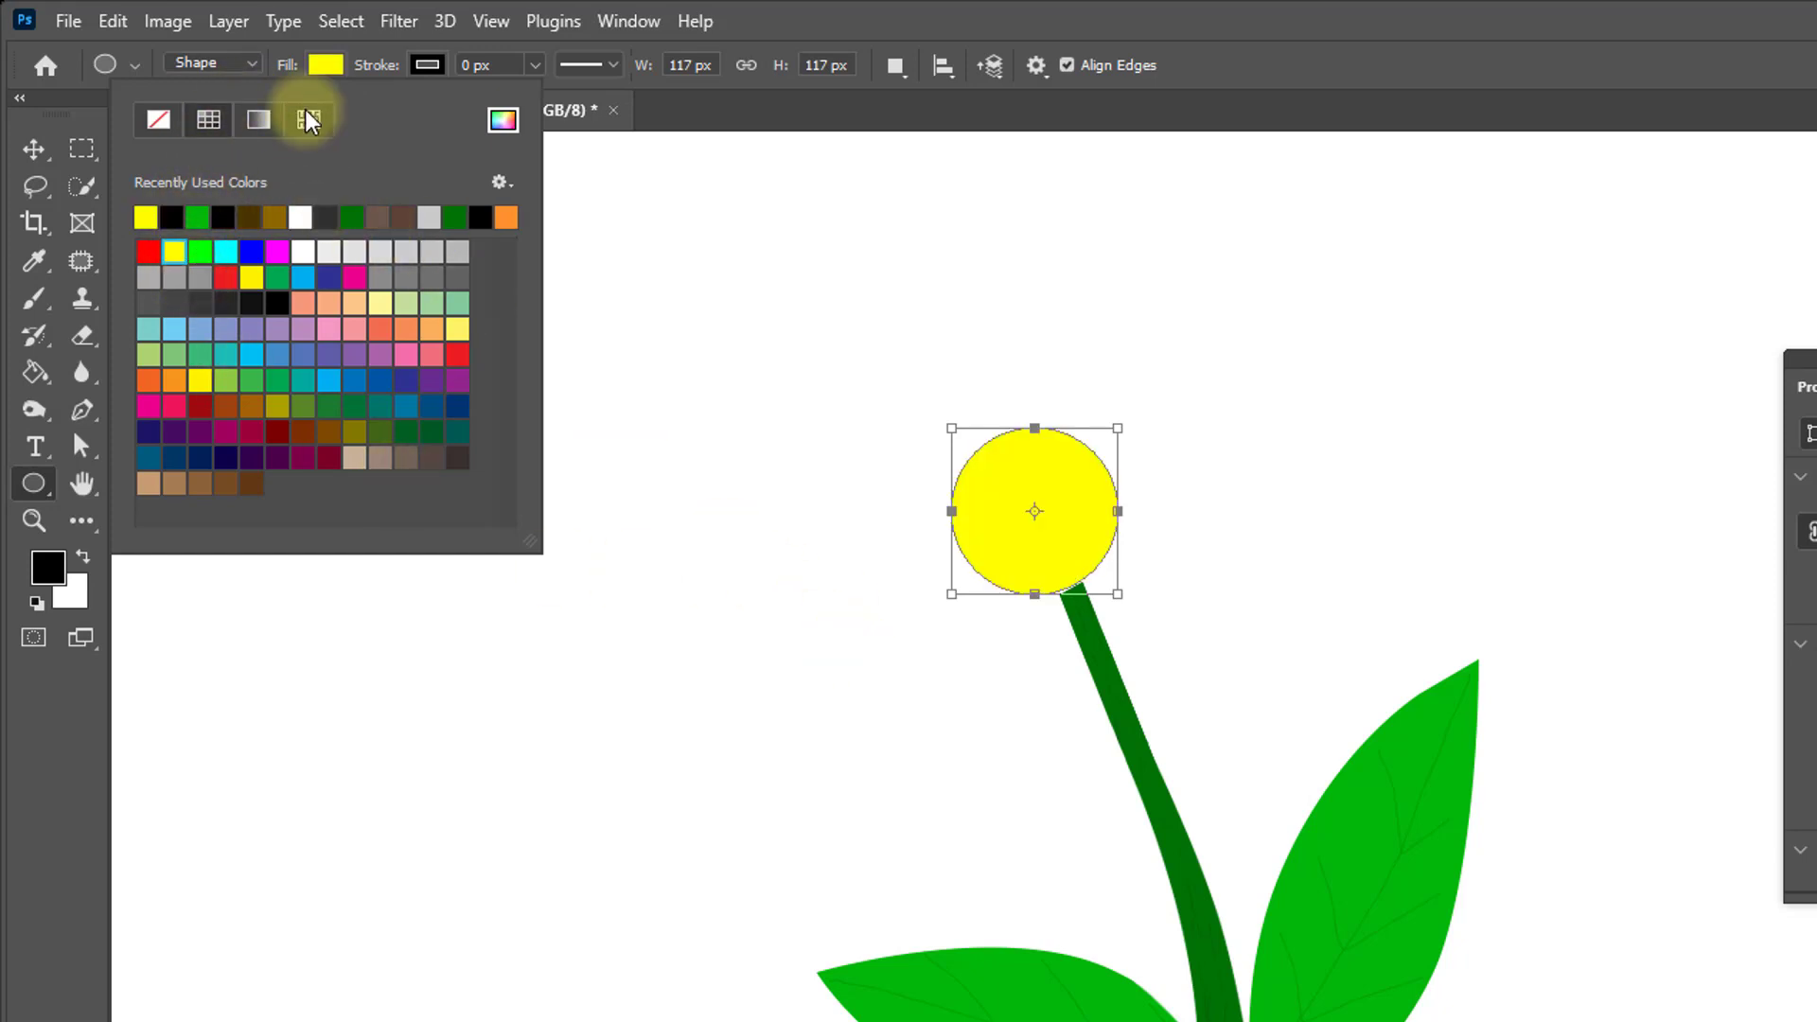
left_click(428, 64)
left_click(534, 65)
left_click_drag(530, 95, 552, 106)
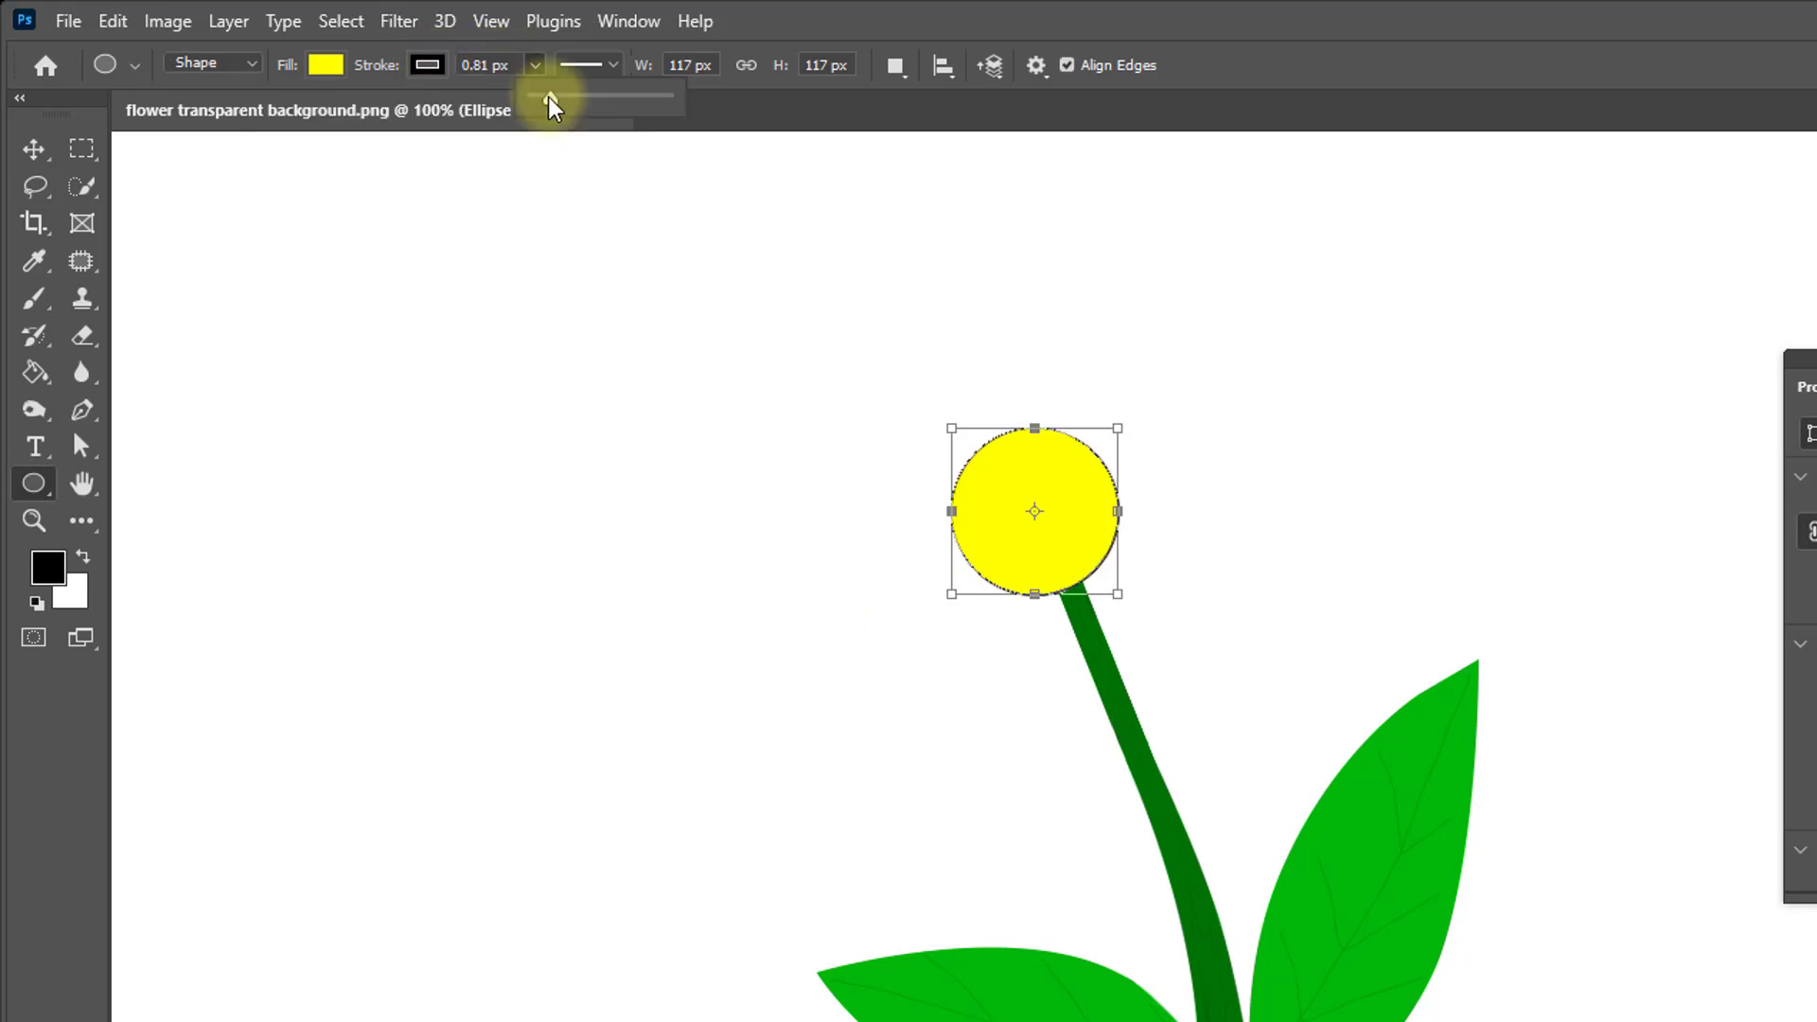
key("BackSpace")
type("3")
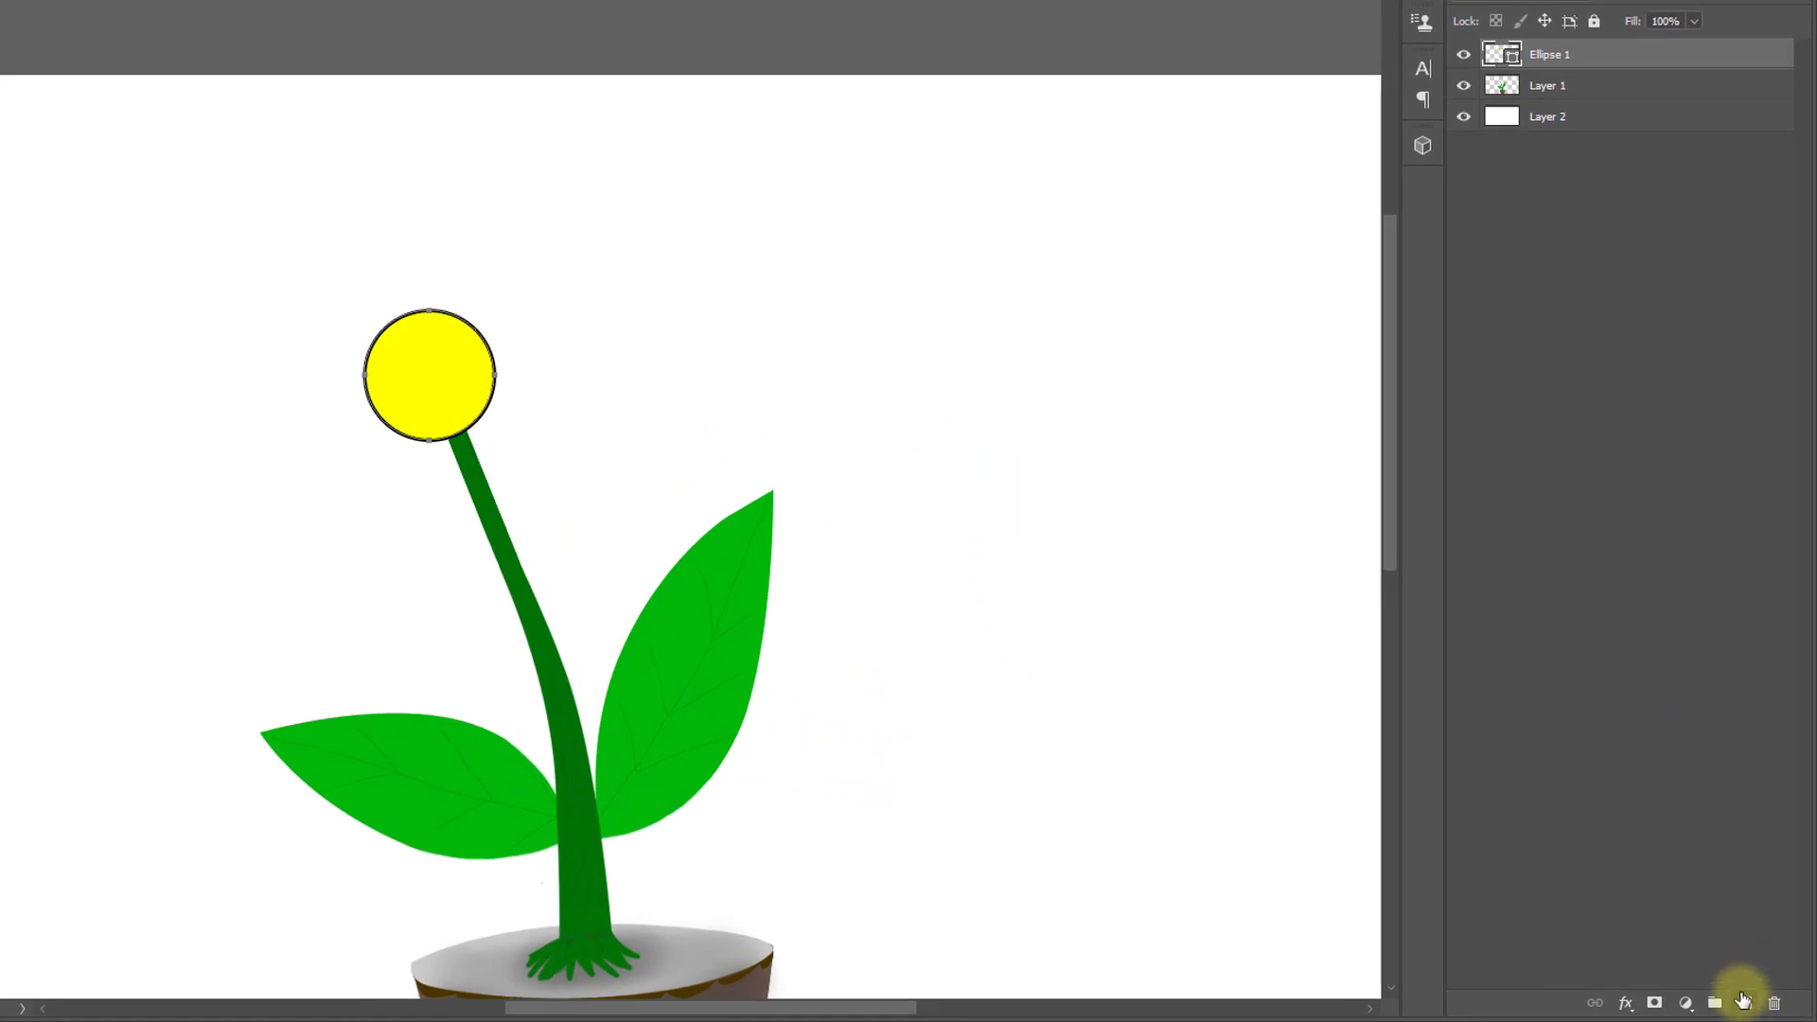
Add a new layer and draw a closed, pointed petal path rising from the yellow circle with the Pen tool.
left_click(1743, 1000)
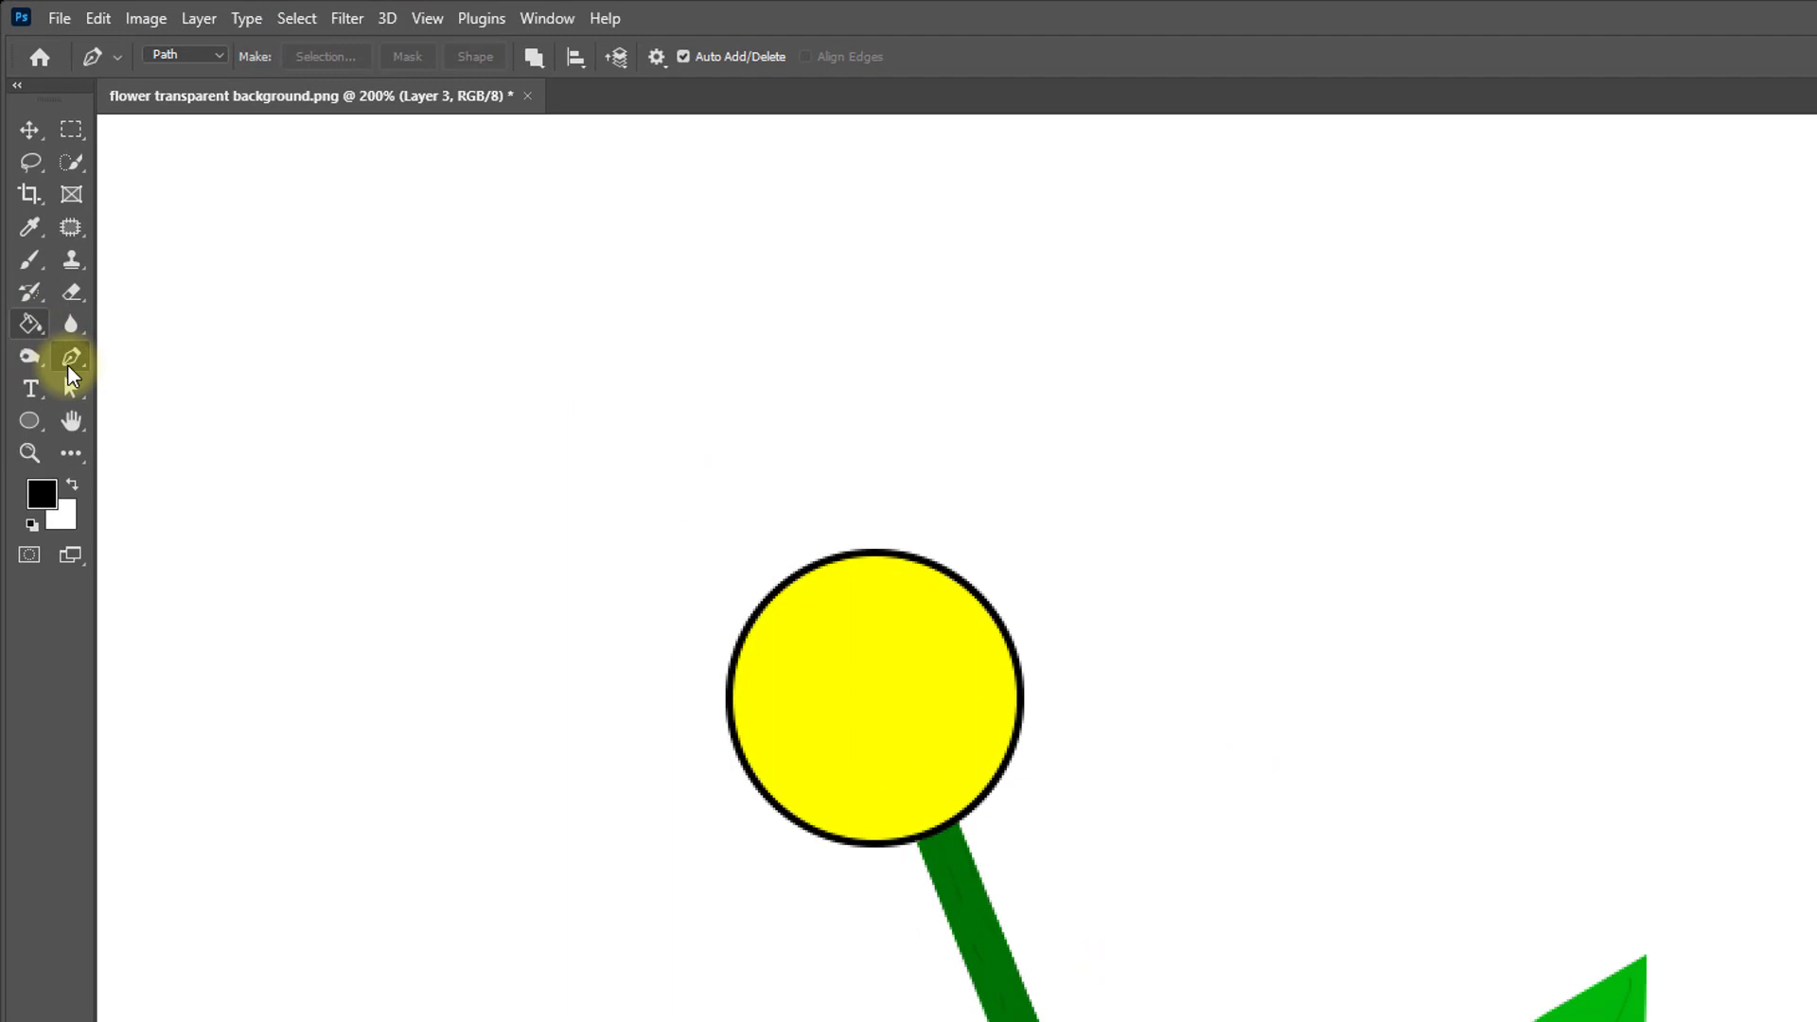
left_click_drag(68, 375, 154, 353)
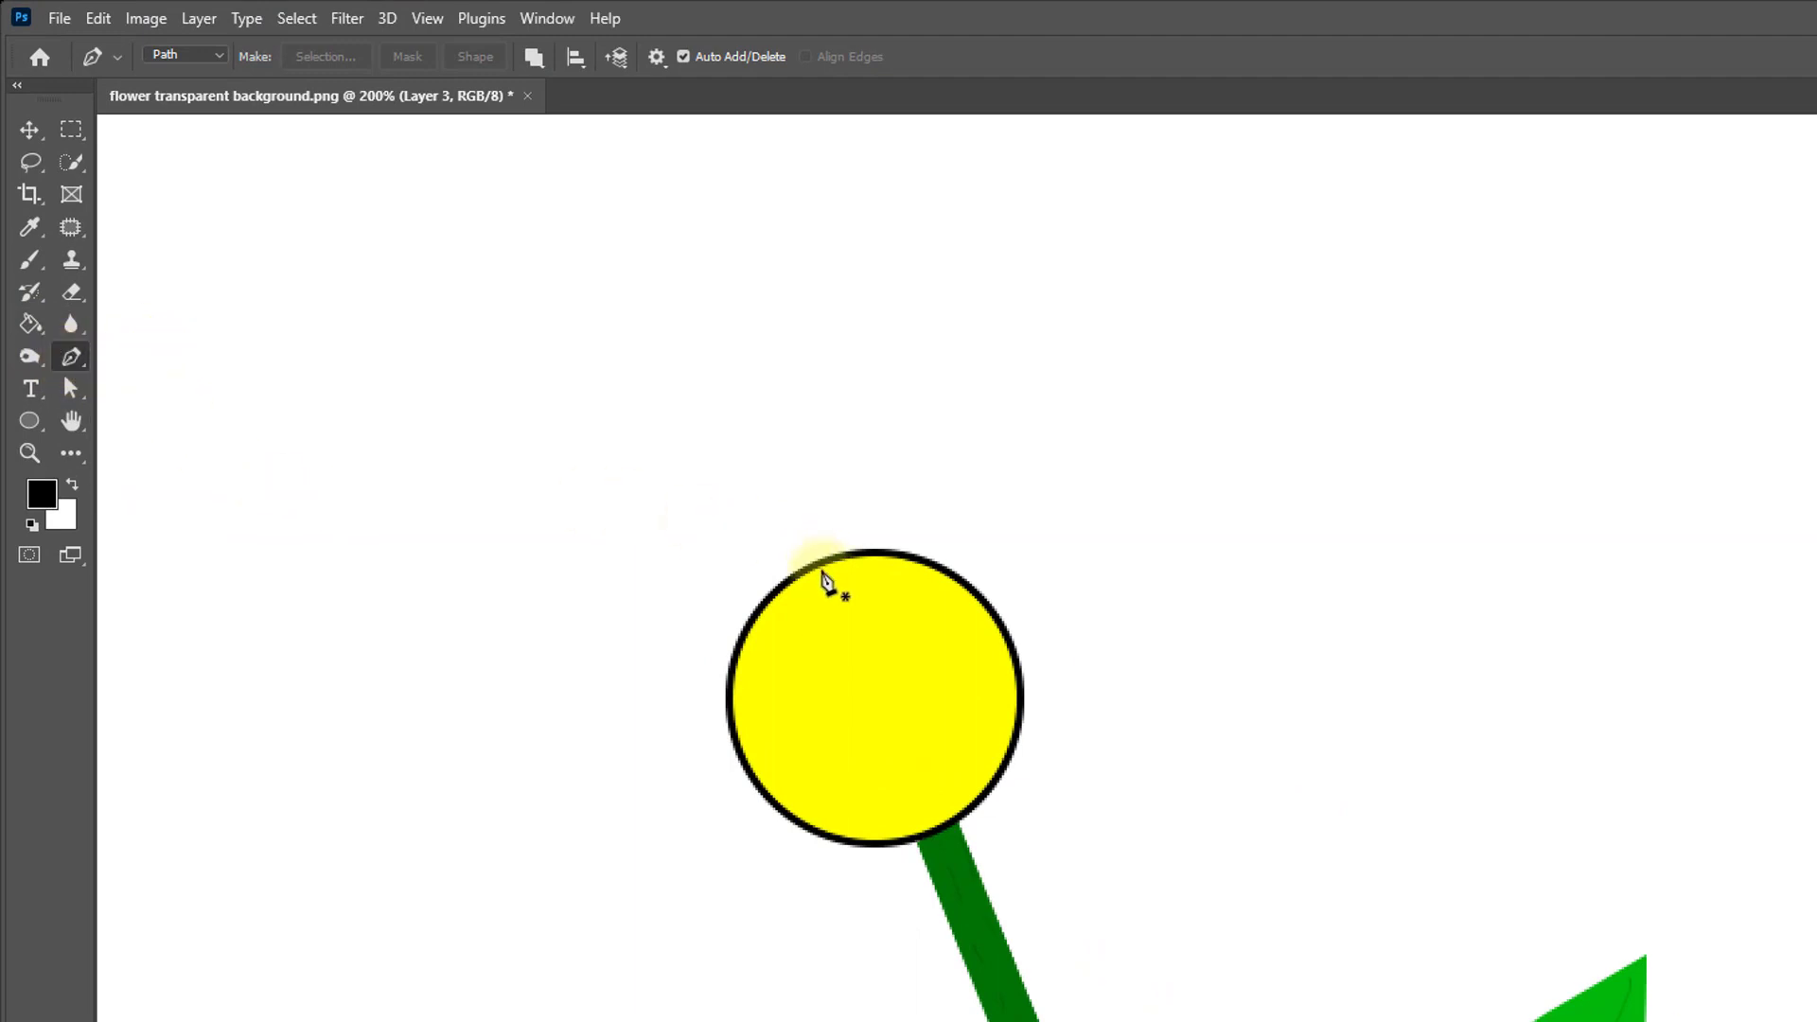
left_click(791, 593)
left_click_drag(733, 370, 748, 206)
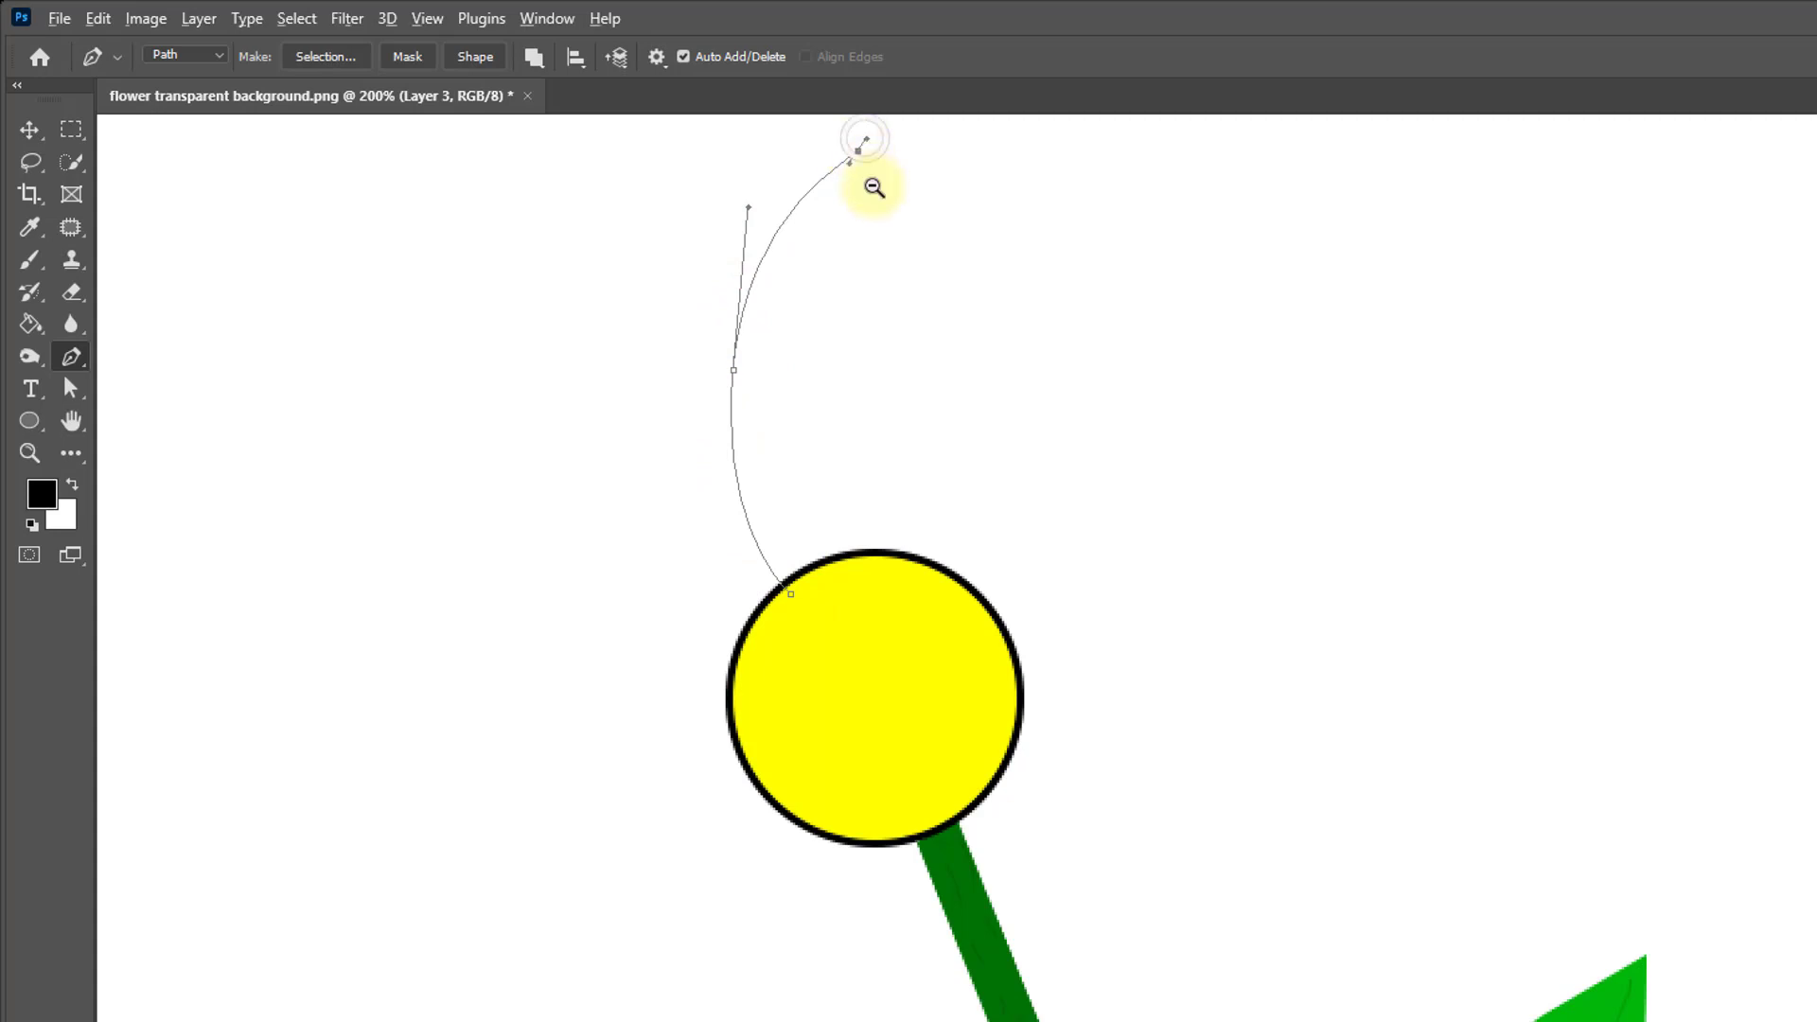
left_click(873, 186, "alt")
left_click_drag(941, 281, 952, 349)
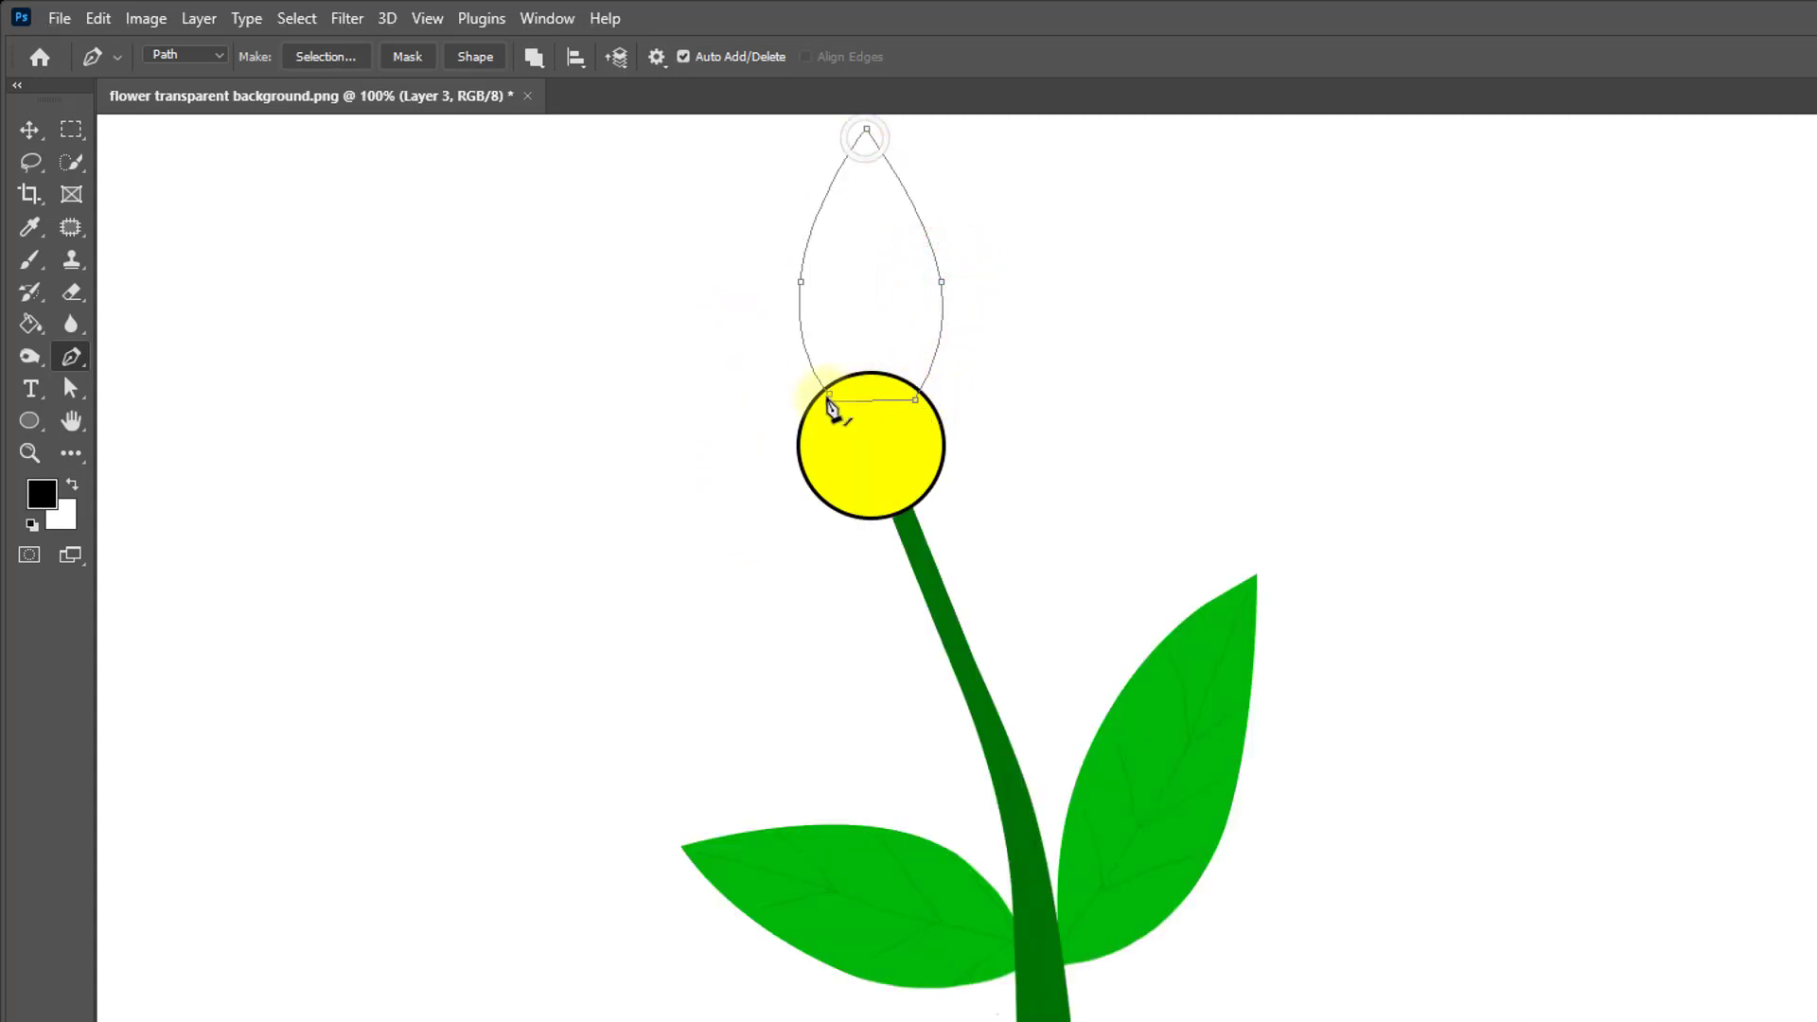
left_click(902, 290)
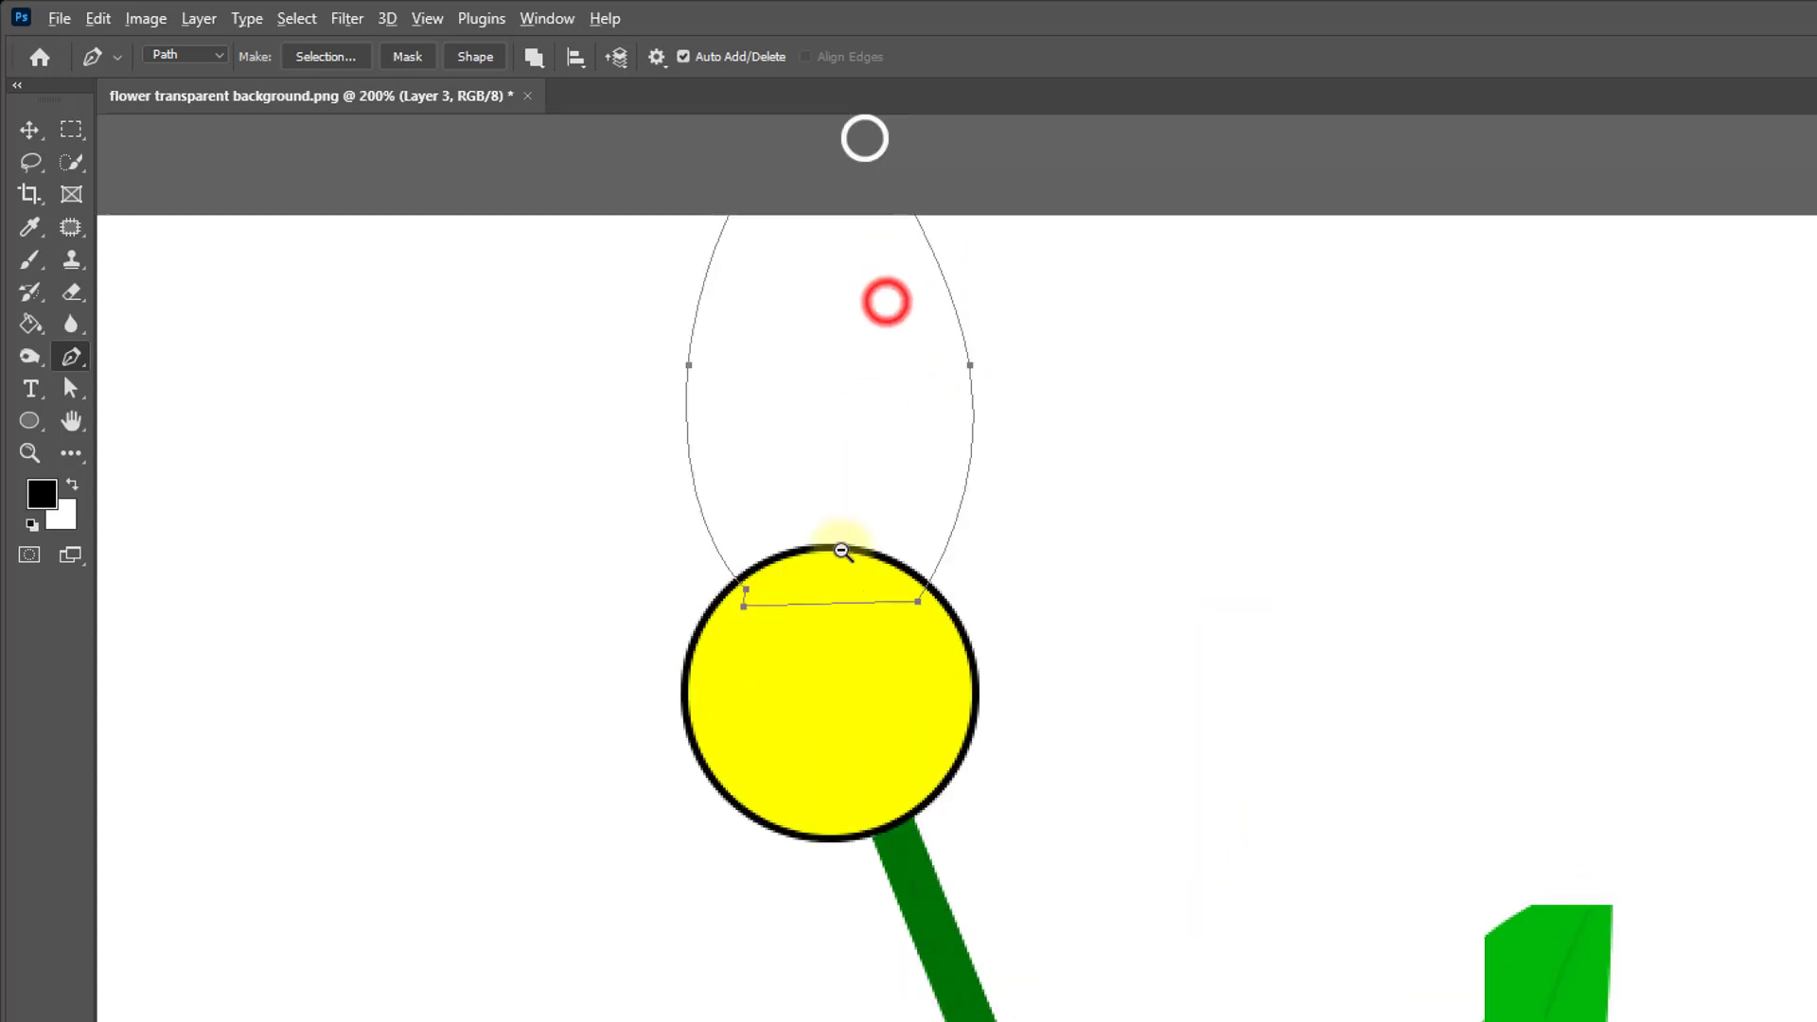
Set the foreground colour to orange ffb400.
left_click(42, 493)
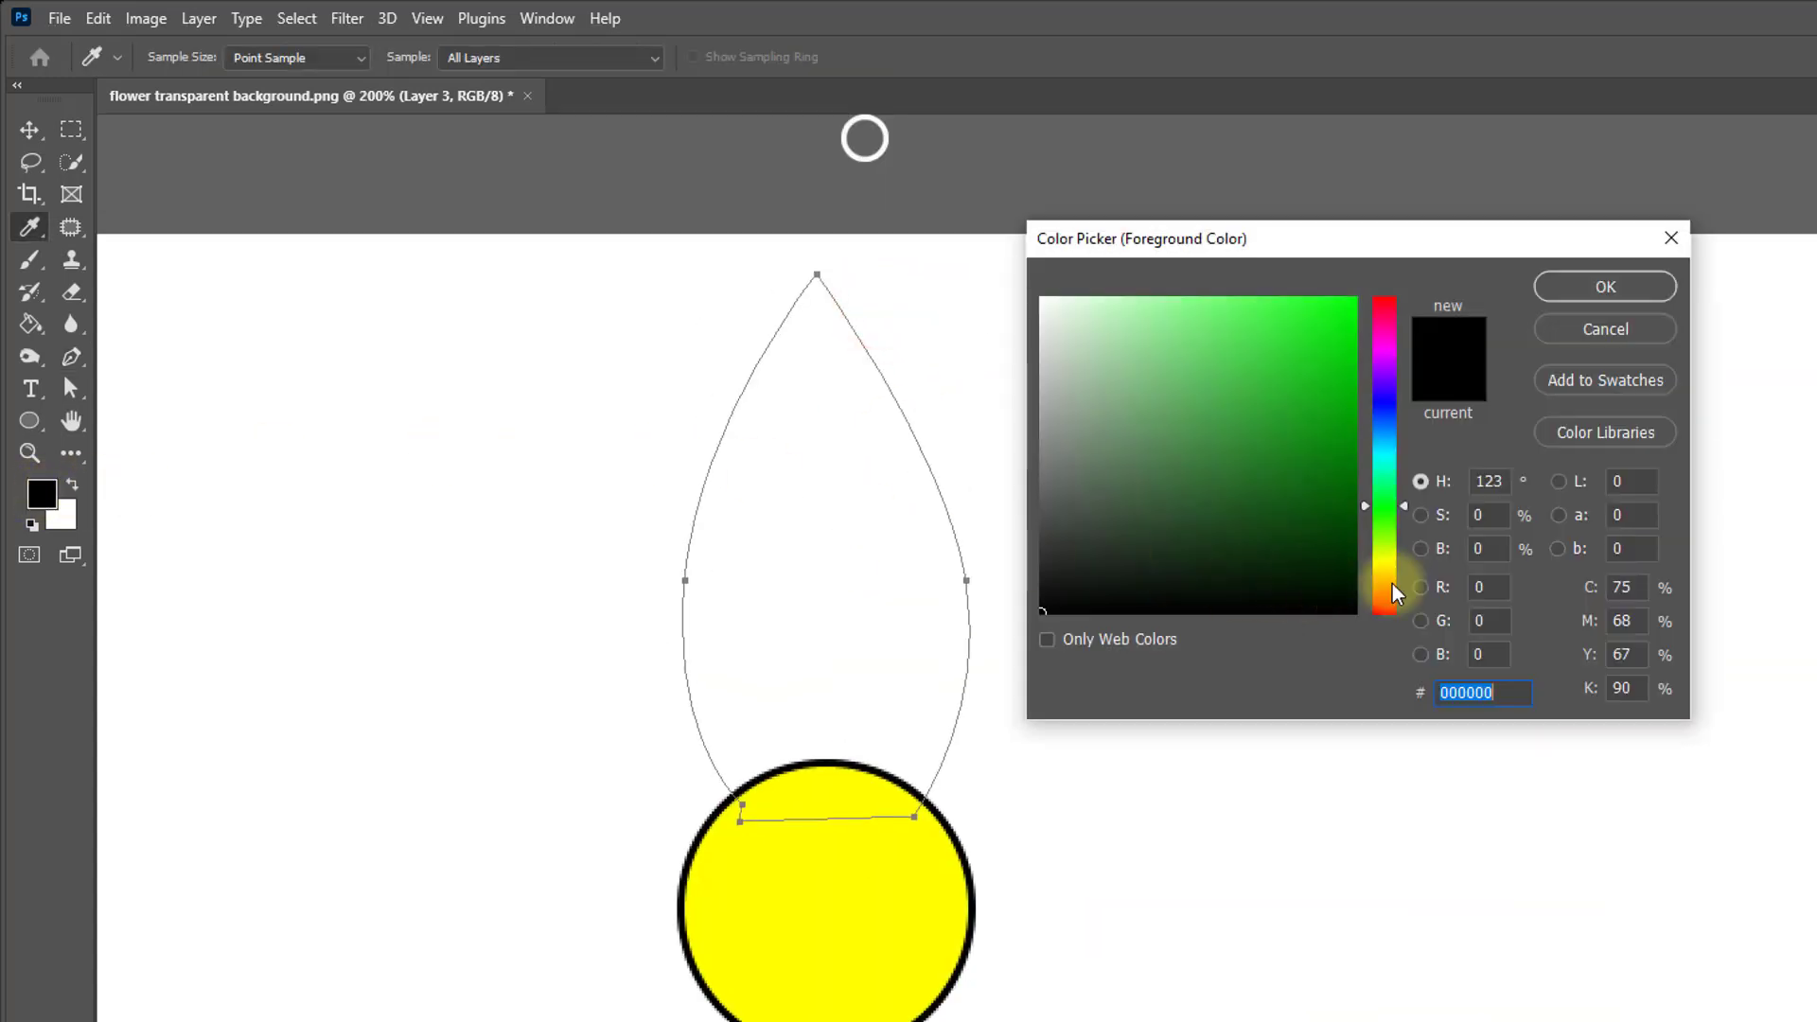
left_click(1384, 576)
left_click(1353, 299)
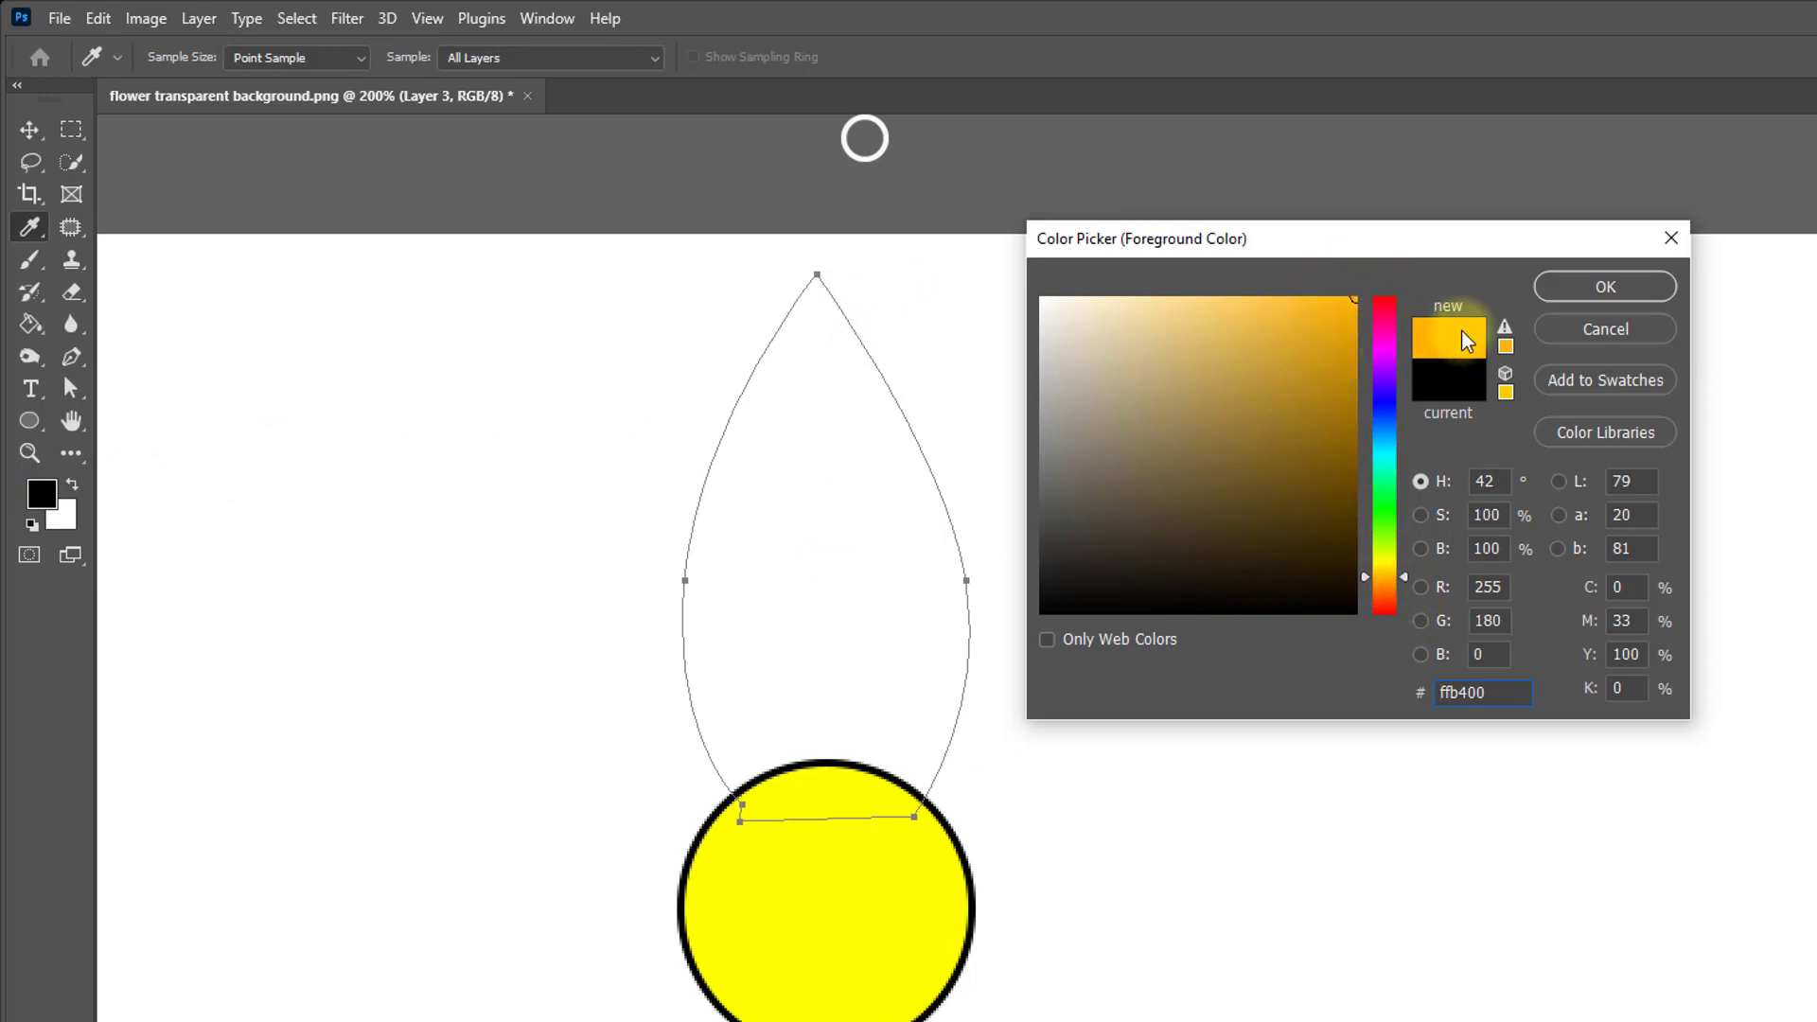
left_click(1604, 284)
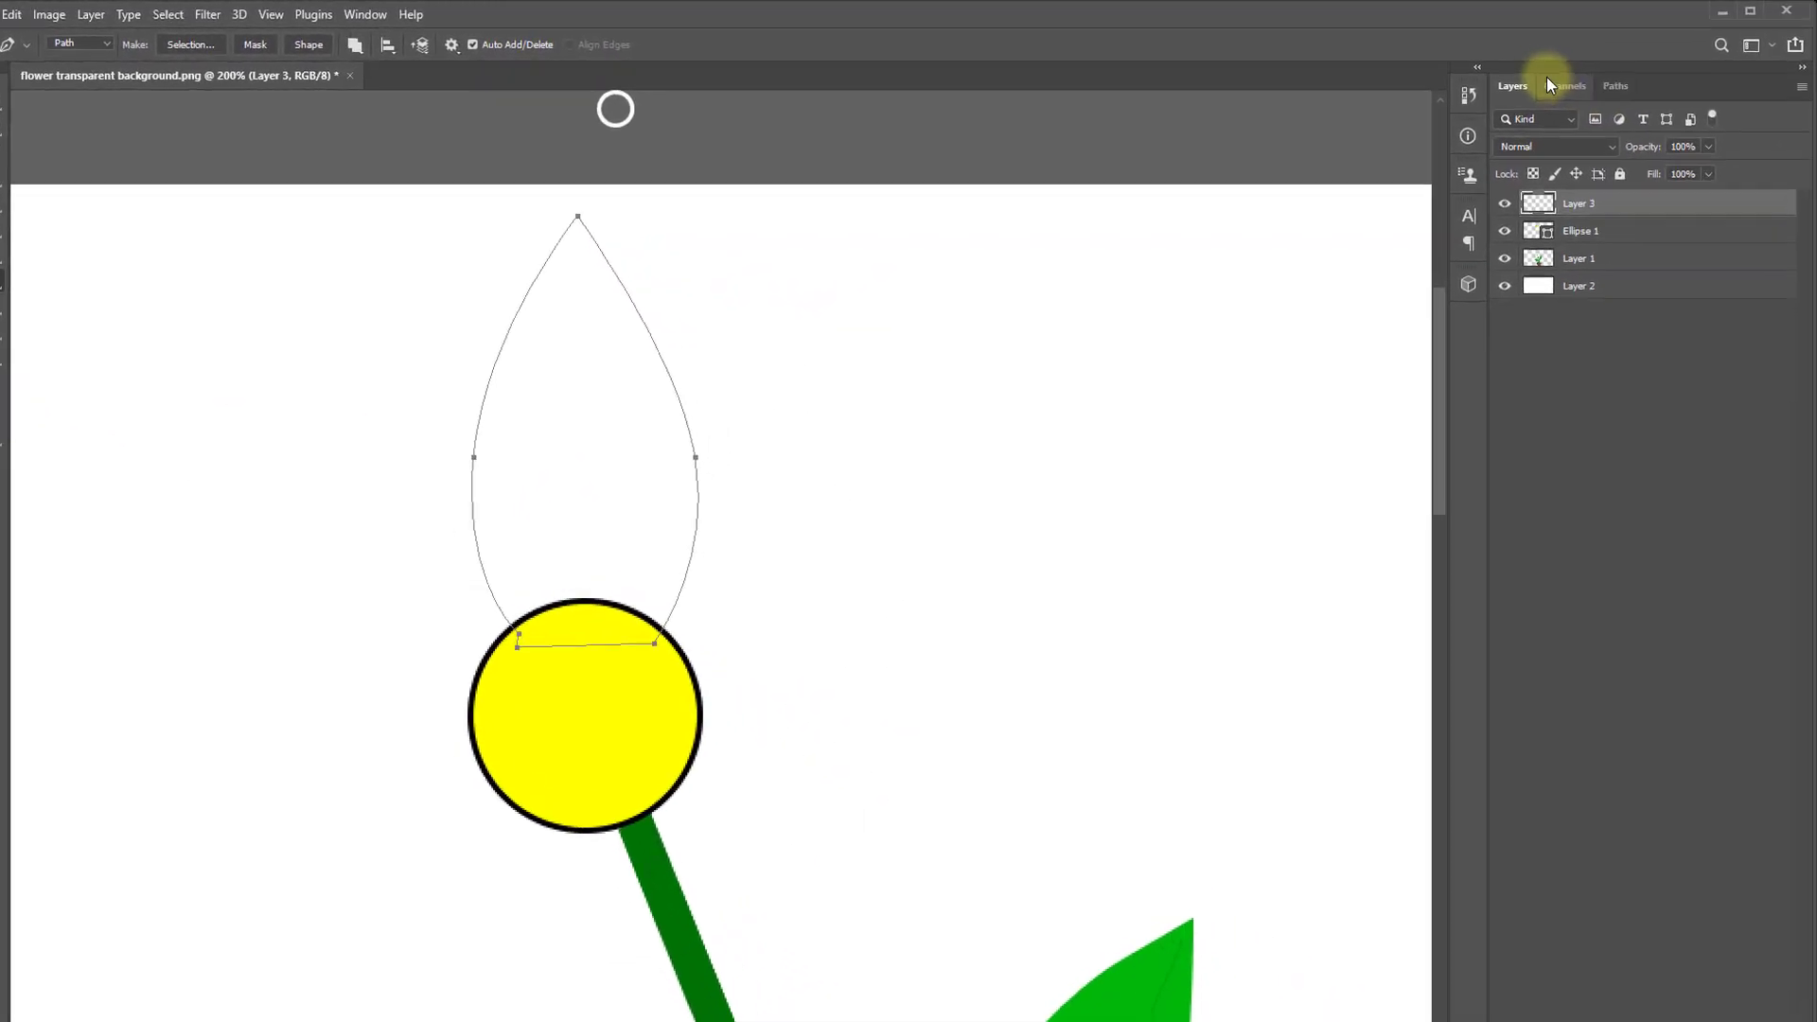
Fill the petal path with the orange foreground colour on Layer 3.
left_click(1615, 86)
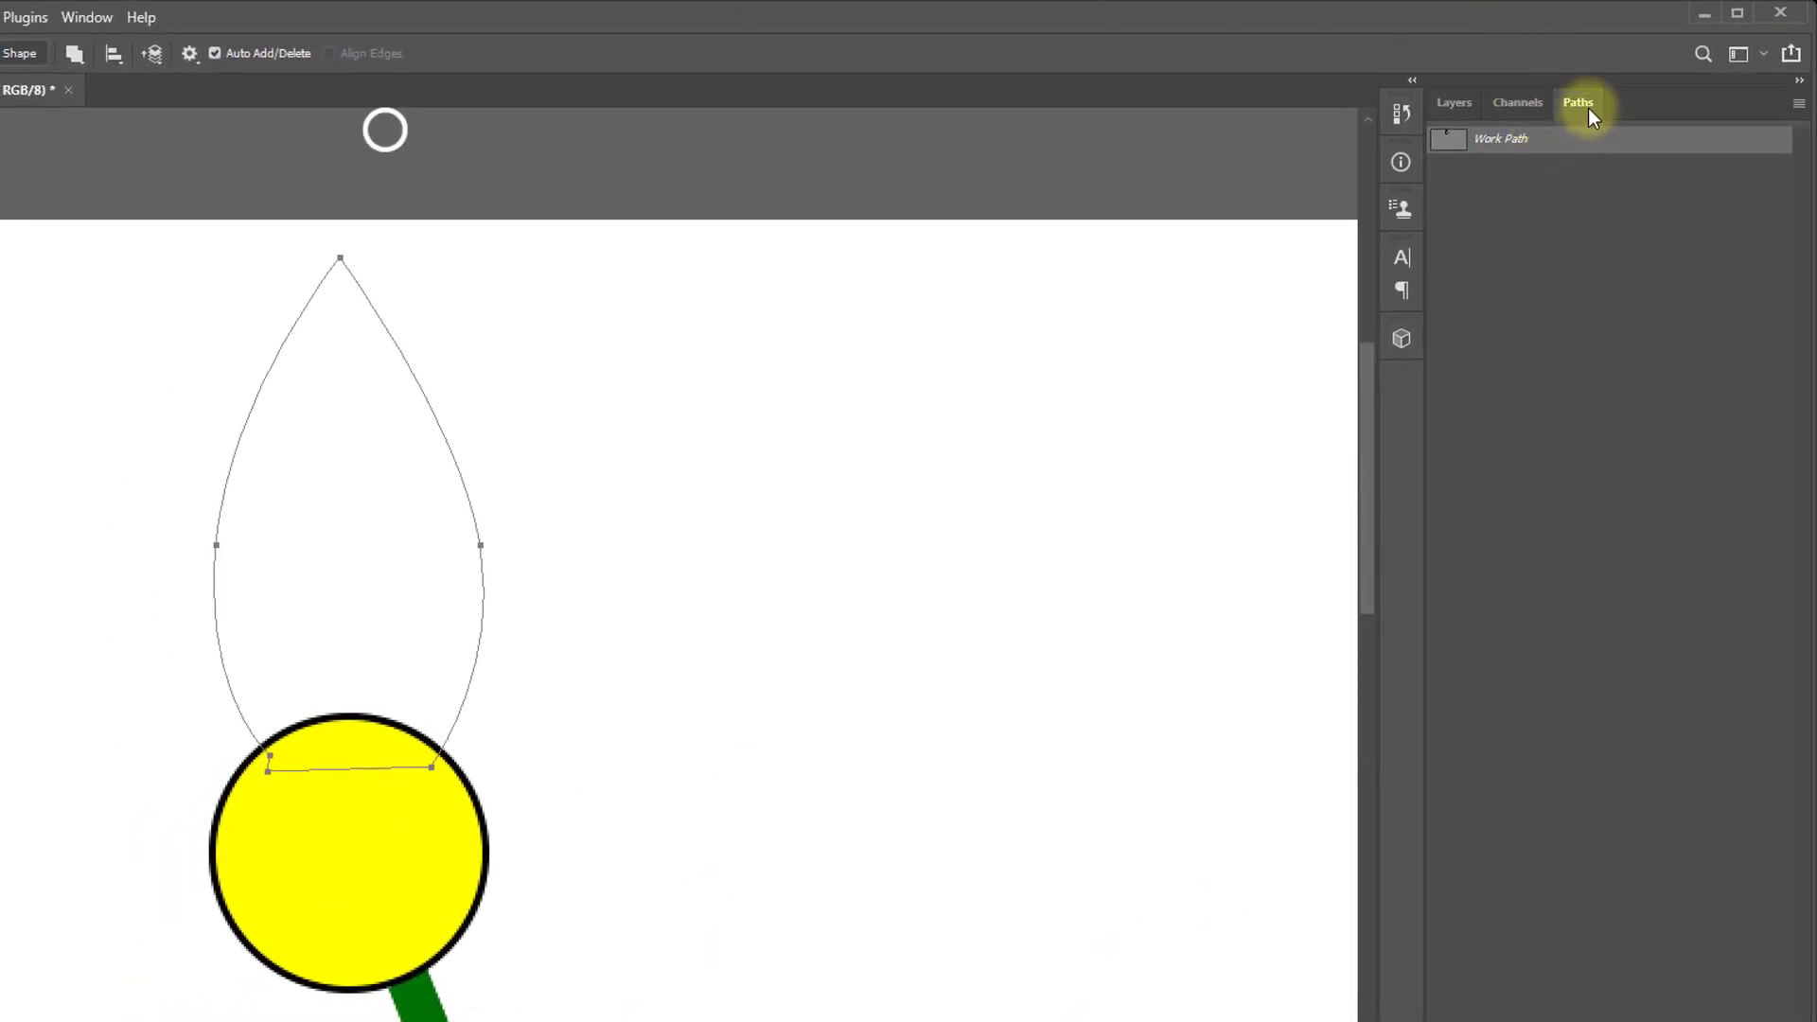
left_click(87, 19)
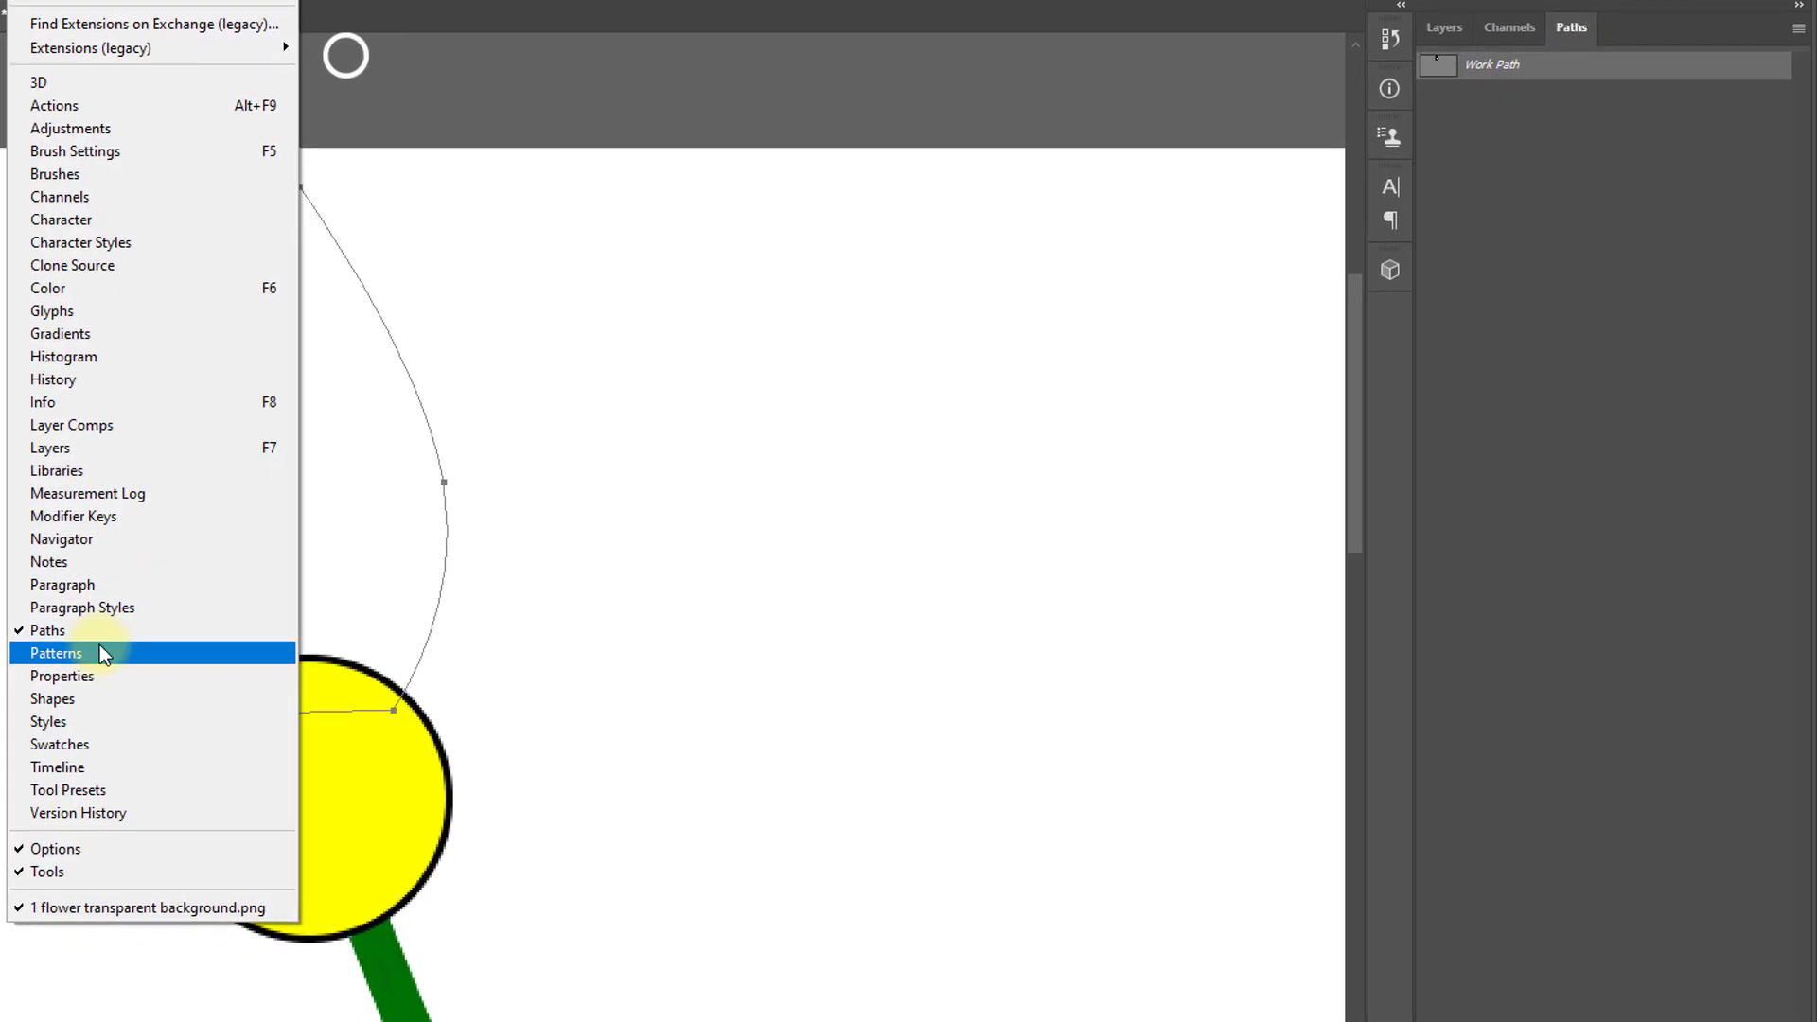
key("Escape")
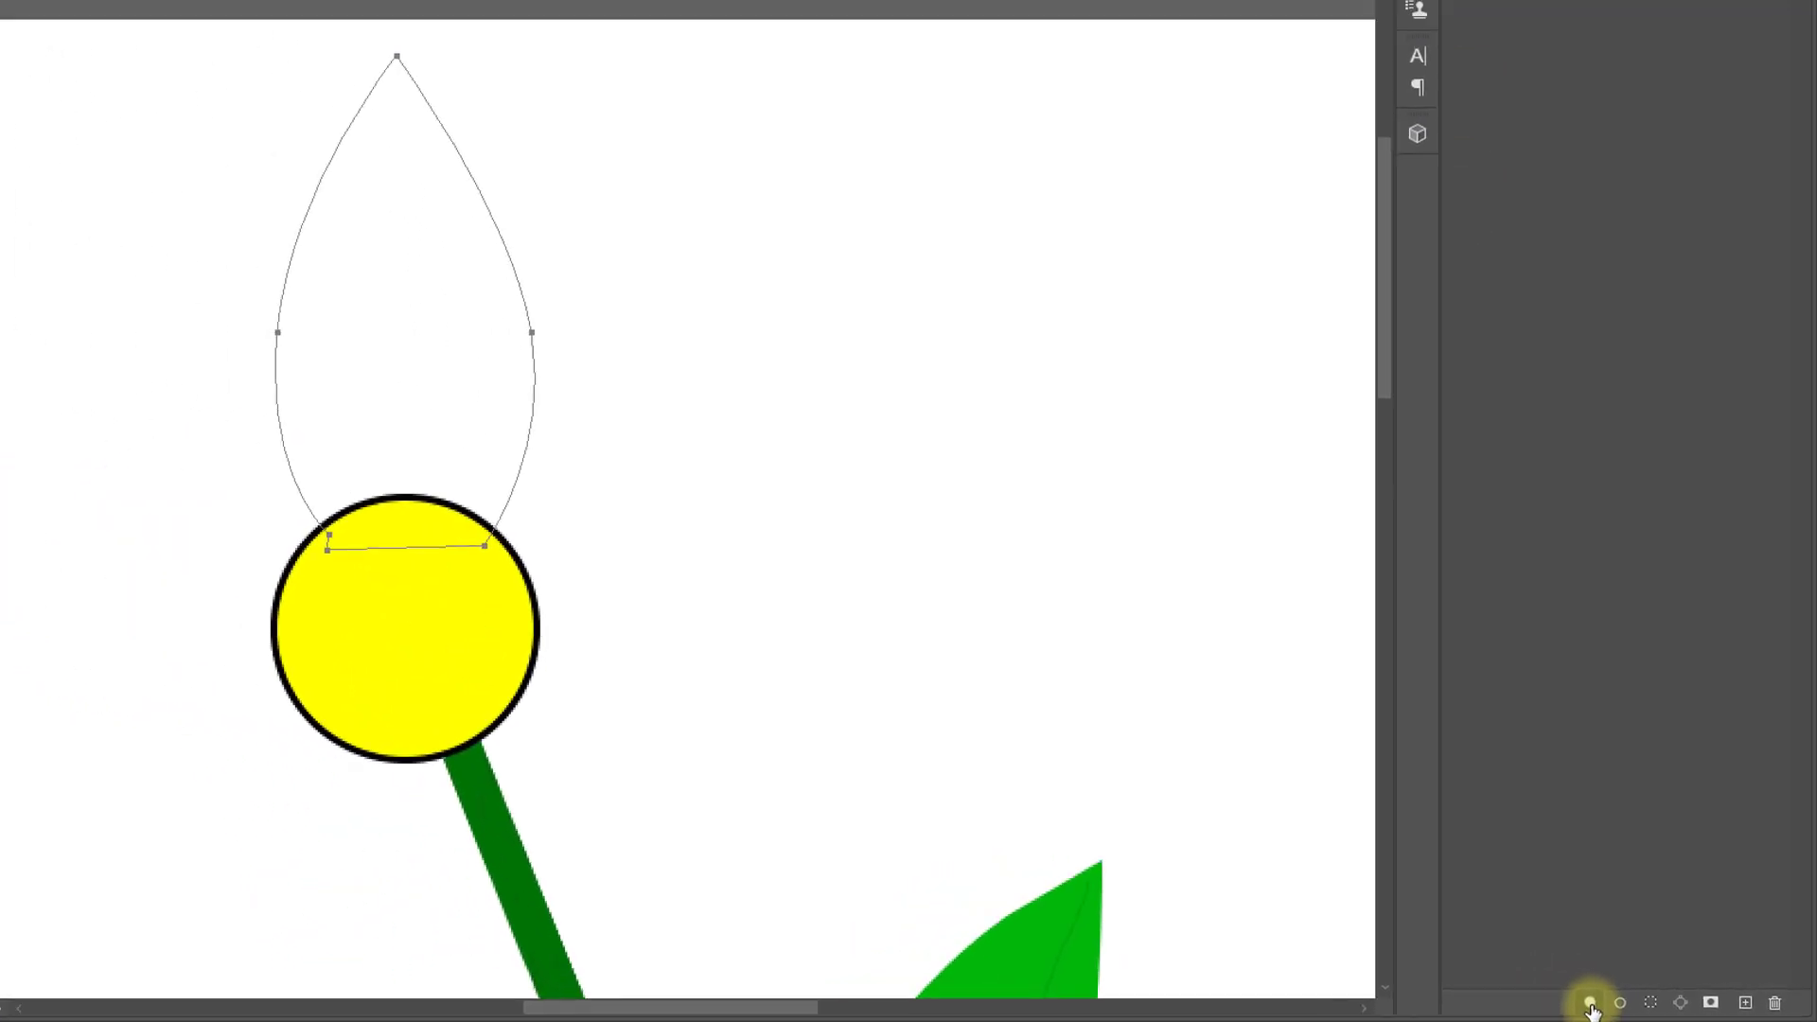
left_click(1546, 1000)
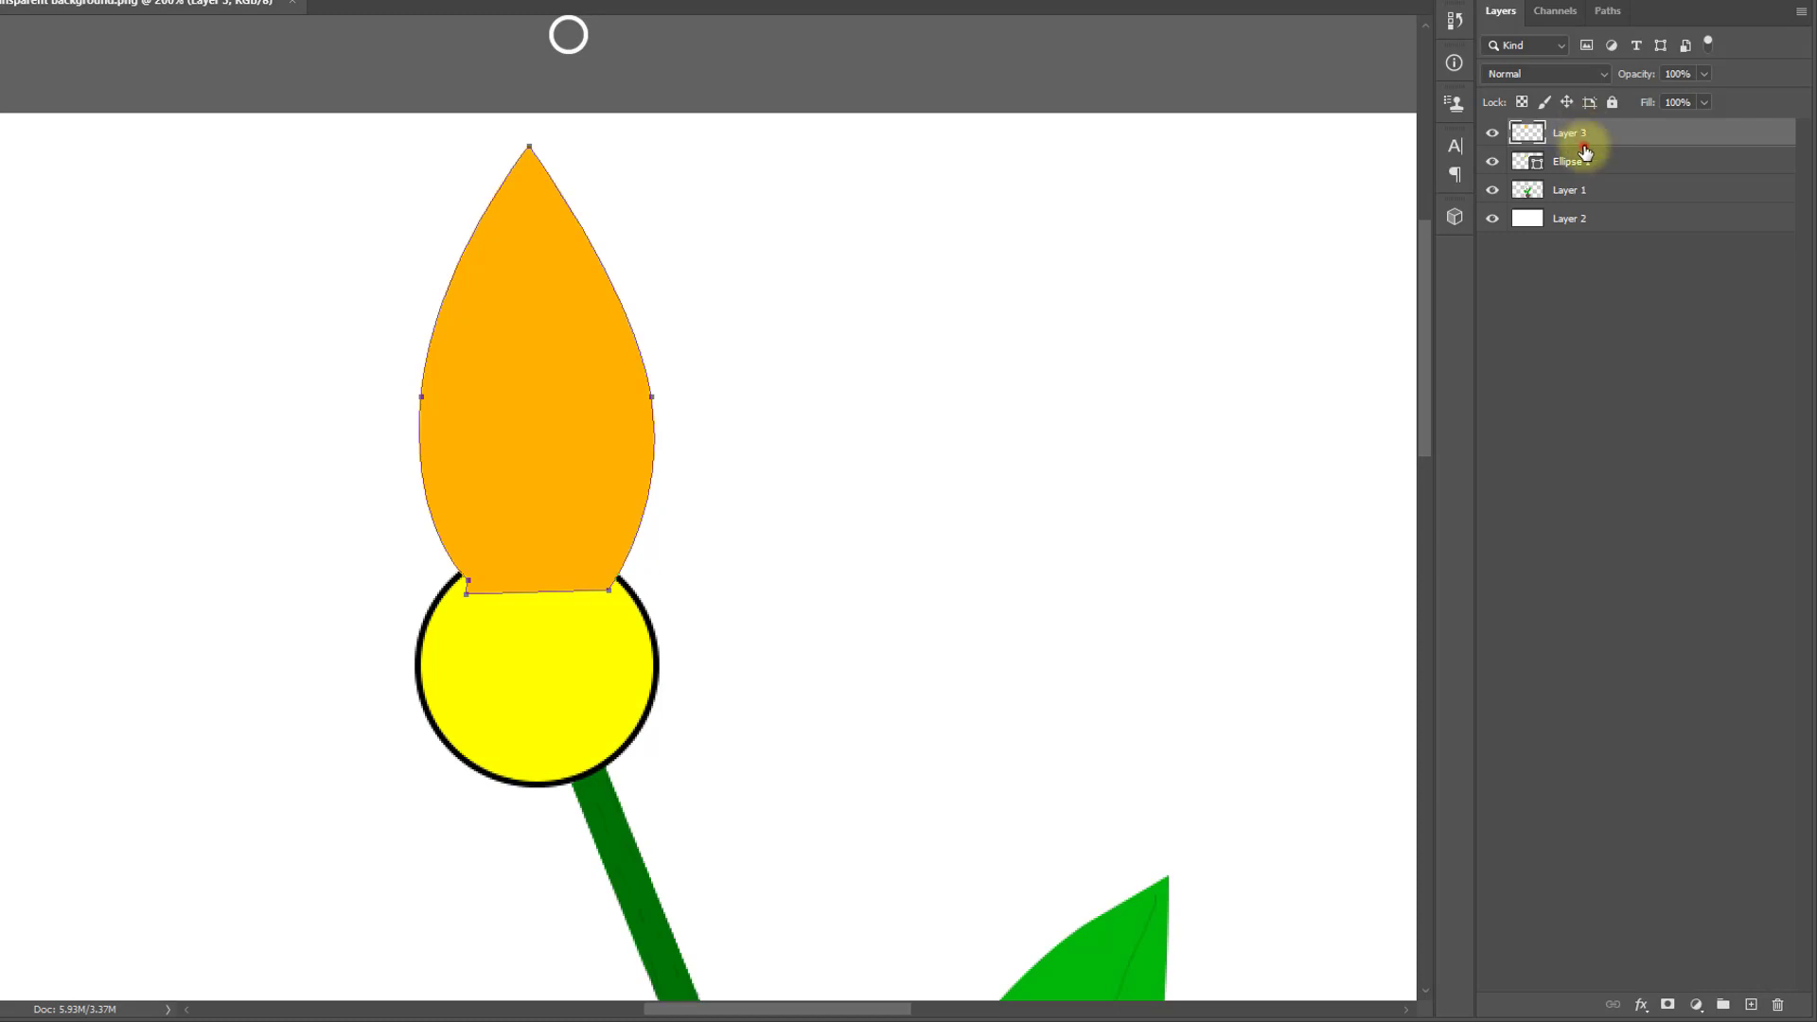
Move Layer 3 directly below the Ellipse 1 layer and rename it petal.
left_click_drag(1585, 151, 1587, 187)
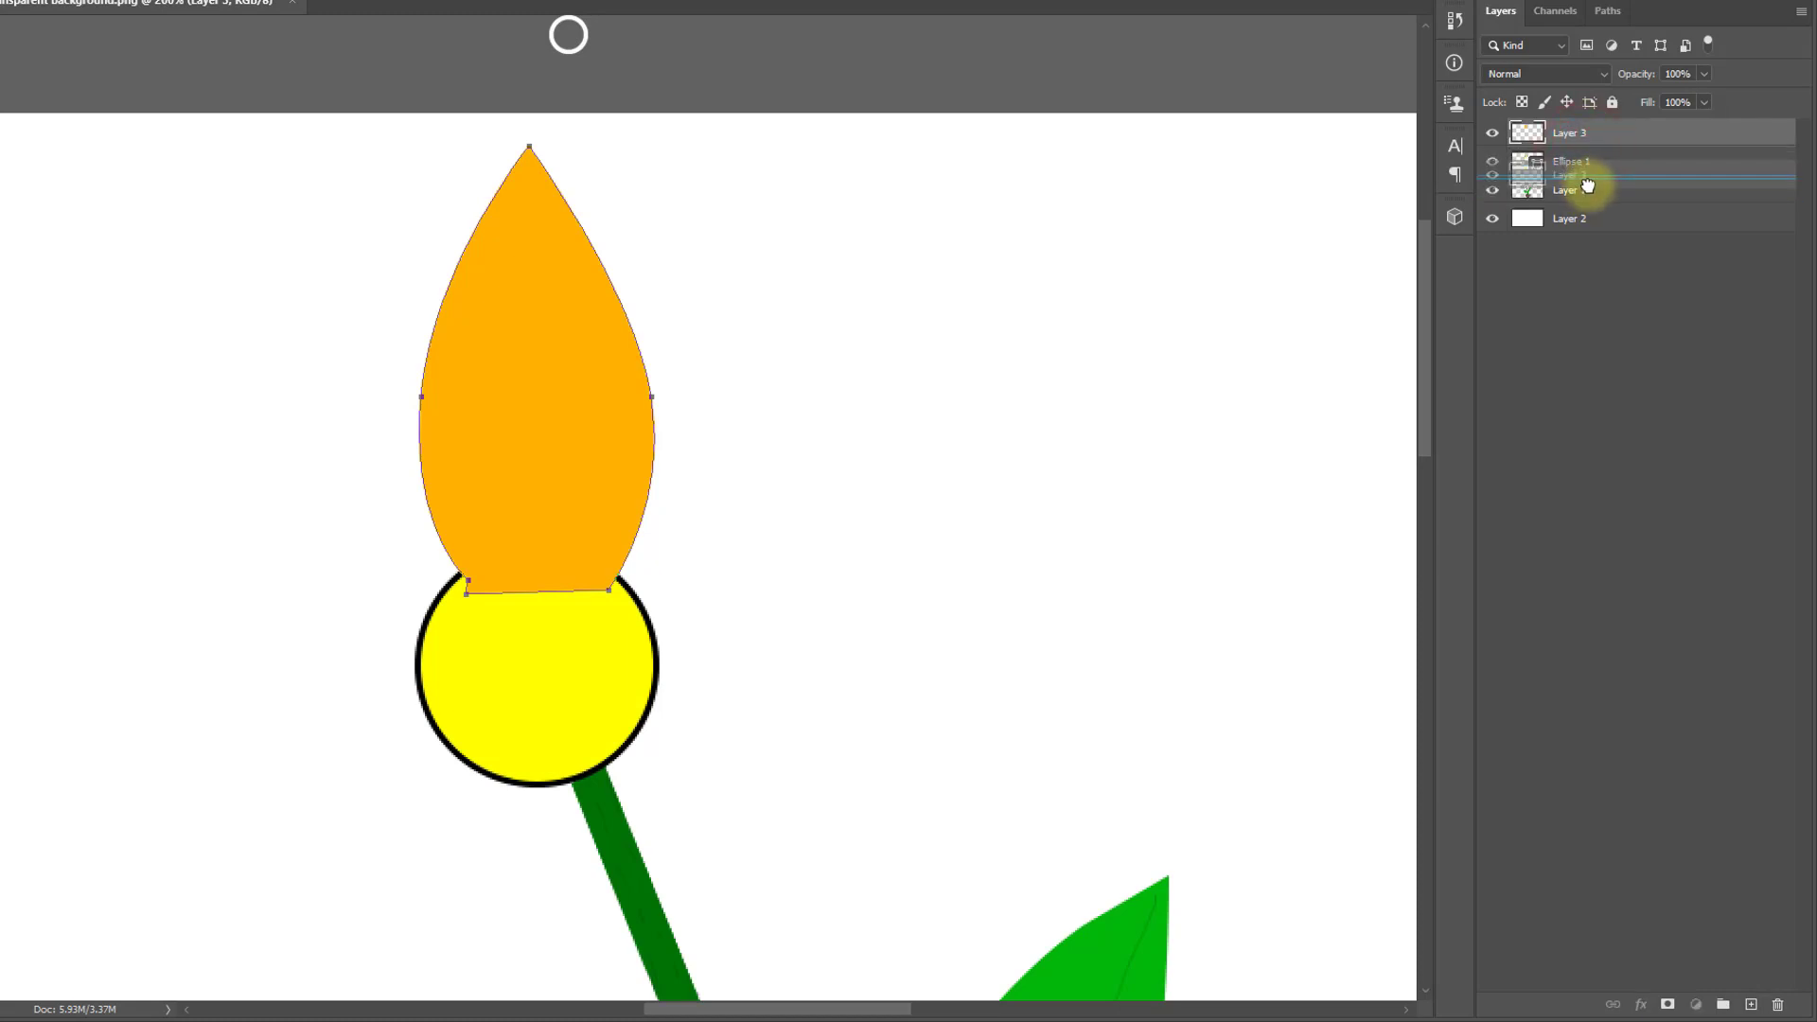
left_click_drag(1588, 185, 1586, 184)
double_click(1569, 161)
type("pat")
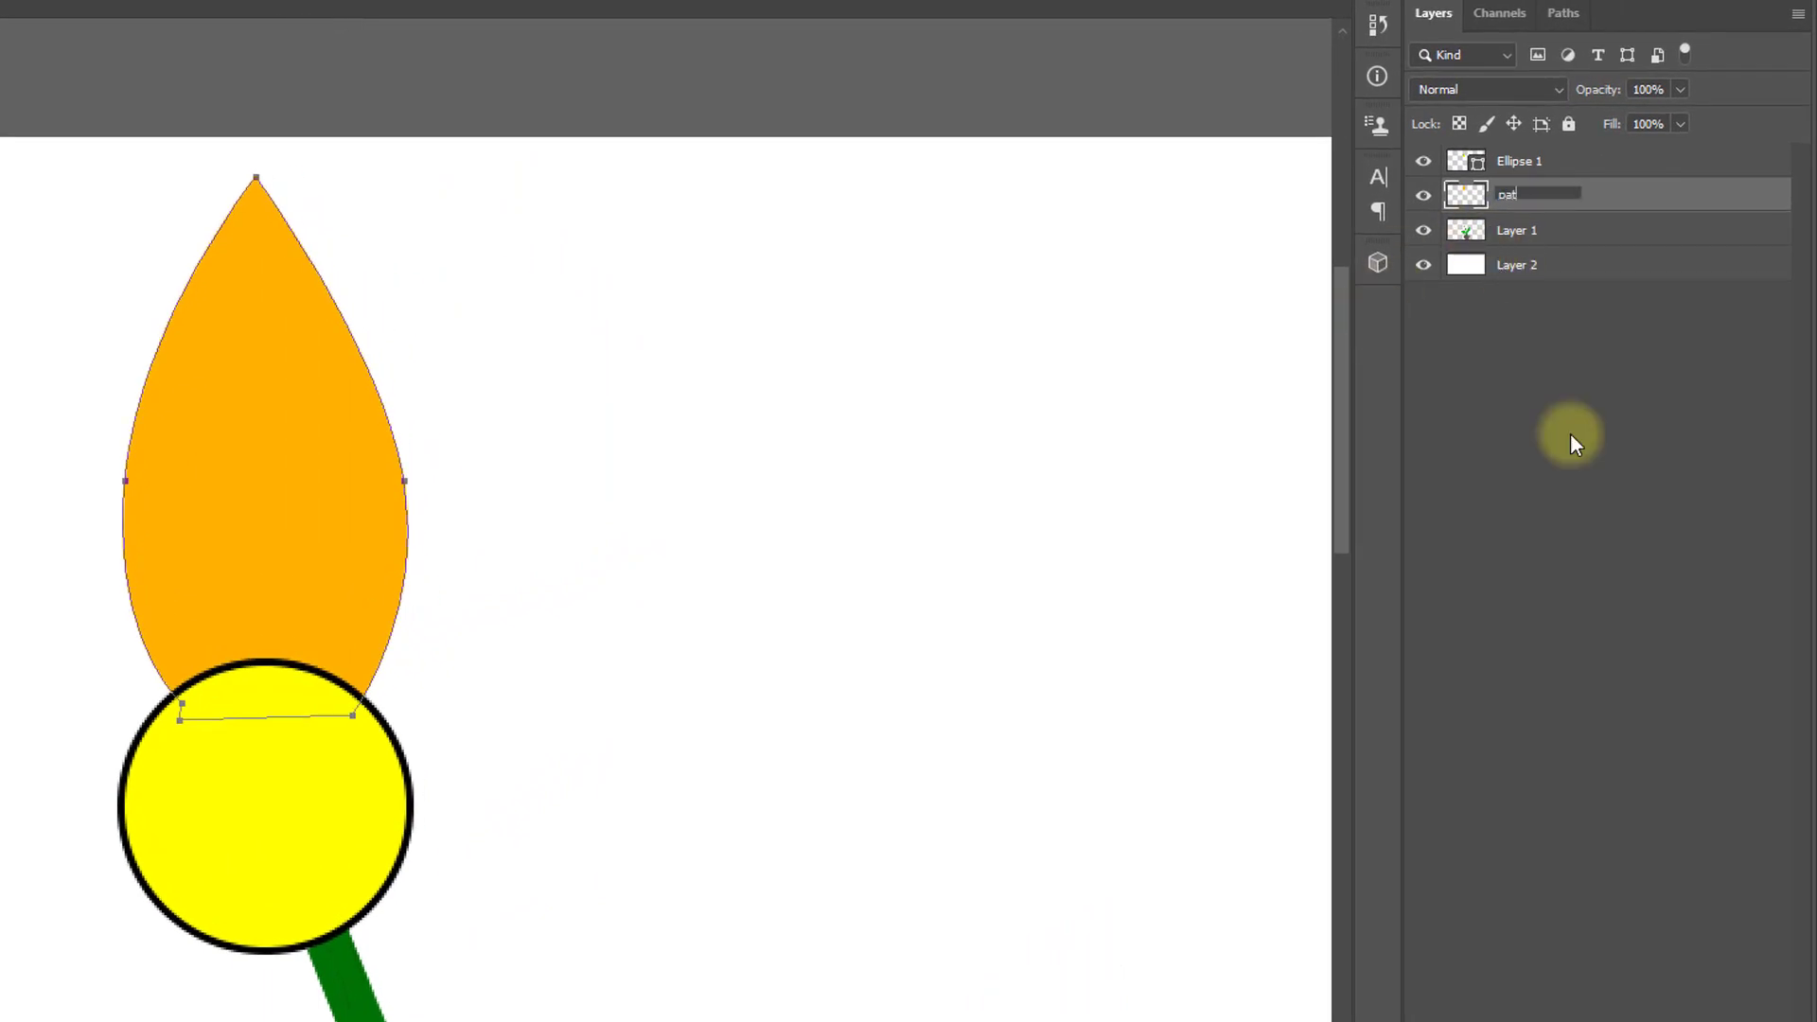
key("BackSpace")
key("BackSpace")
type("eta")
key("Return")
Set up the Brush tool with a black foreground colour, 100% opacity and 100% flow.
scroll(196, 262, "up", 2)
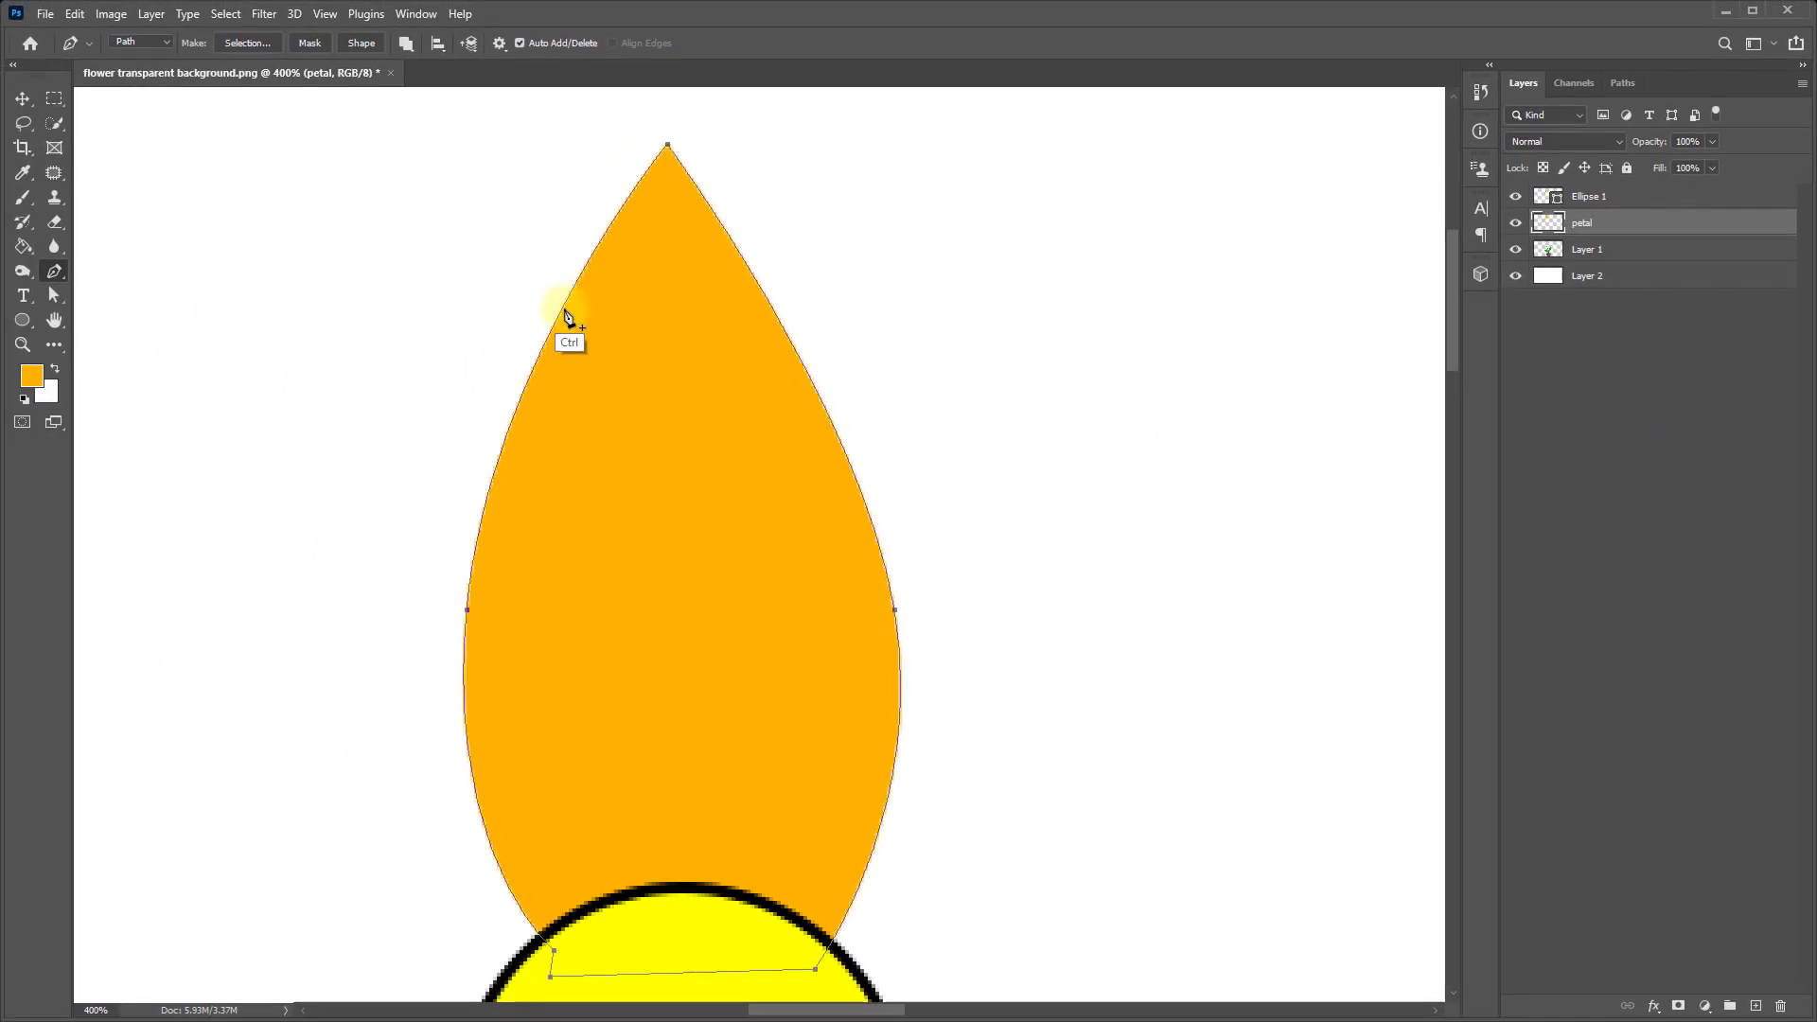
right_click(21, 198)
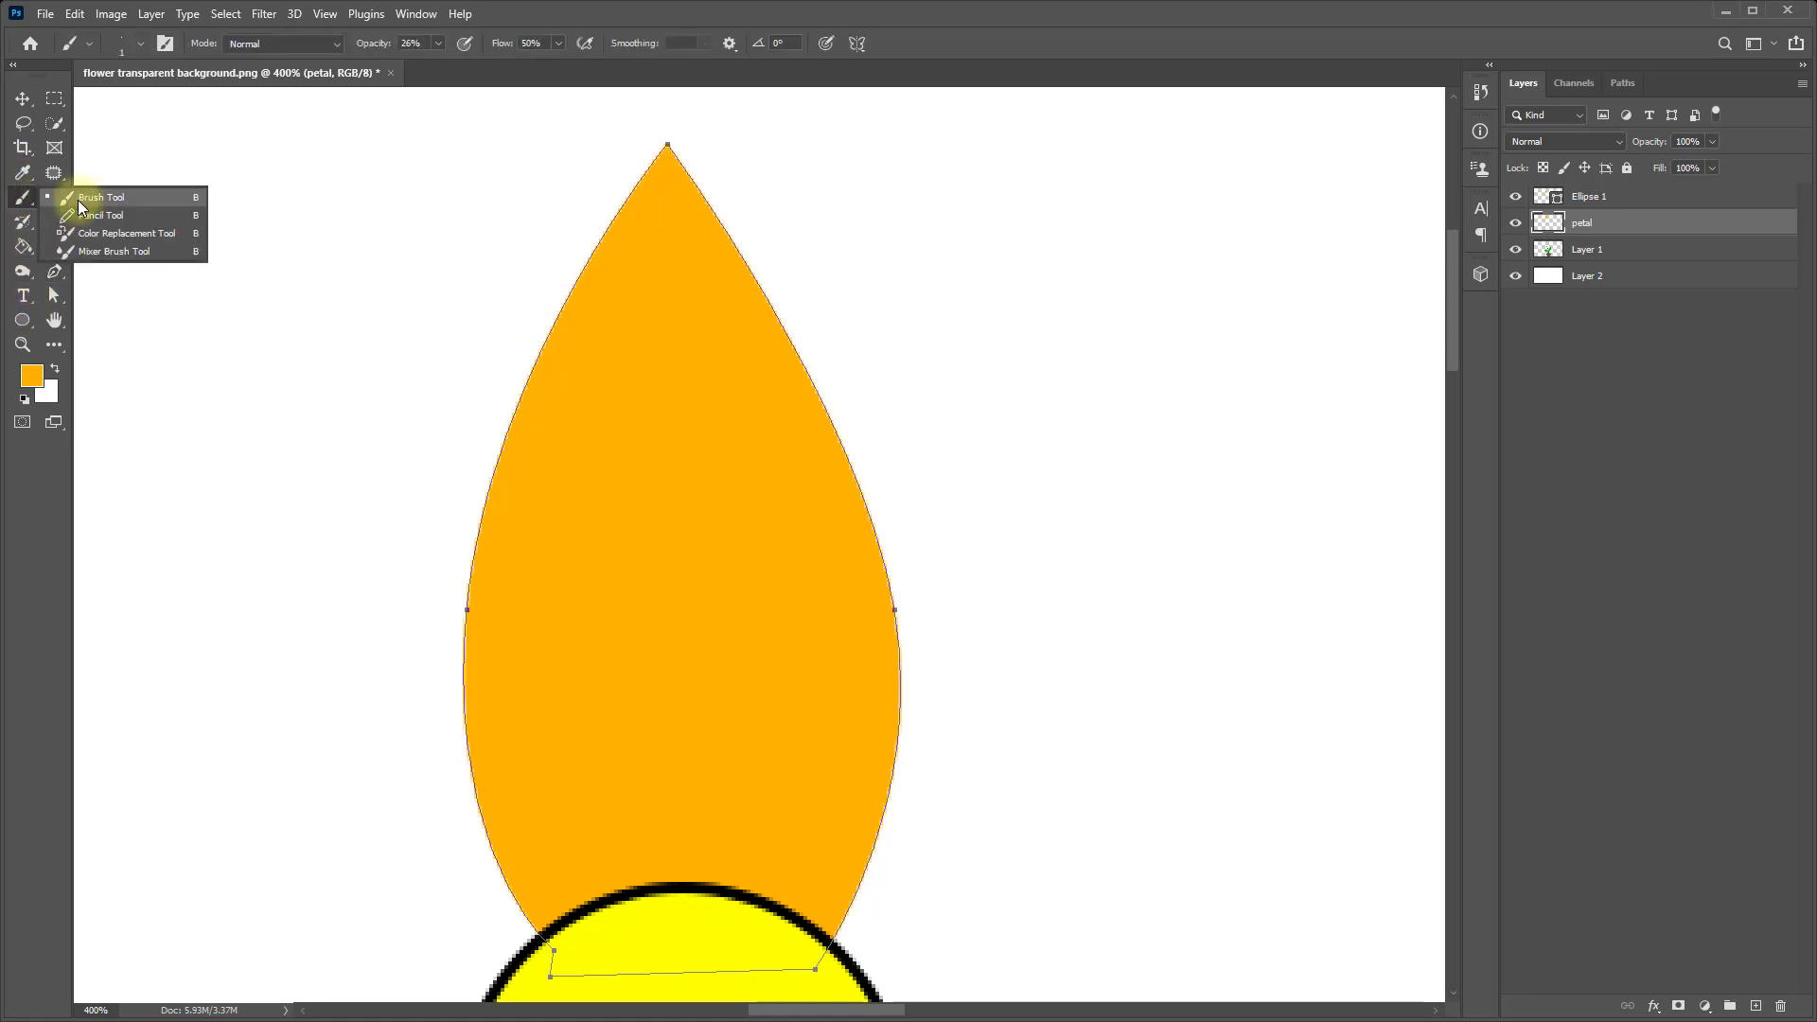
left_click(109, 197)
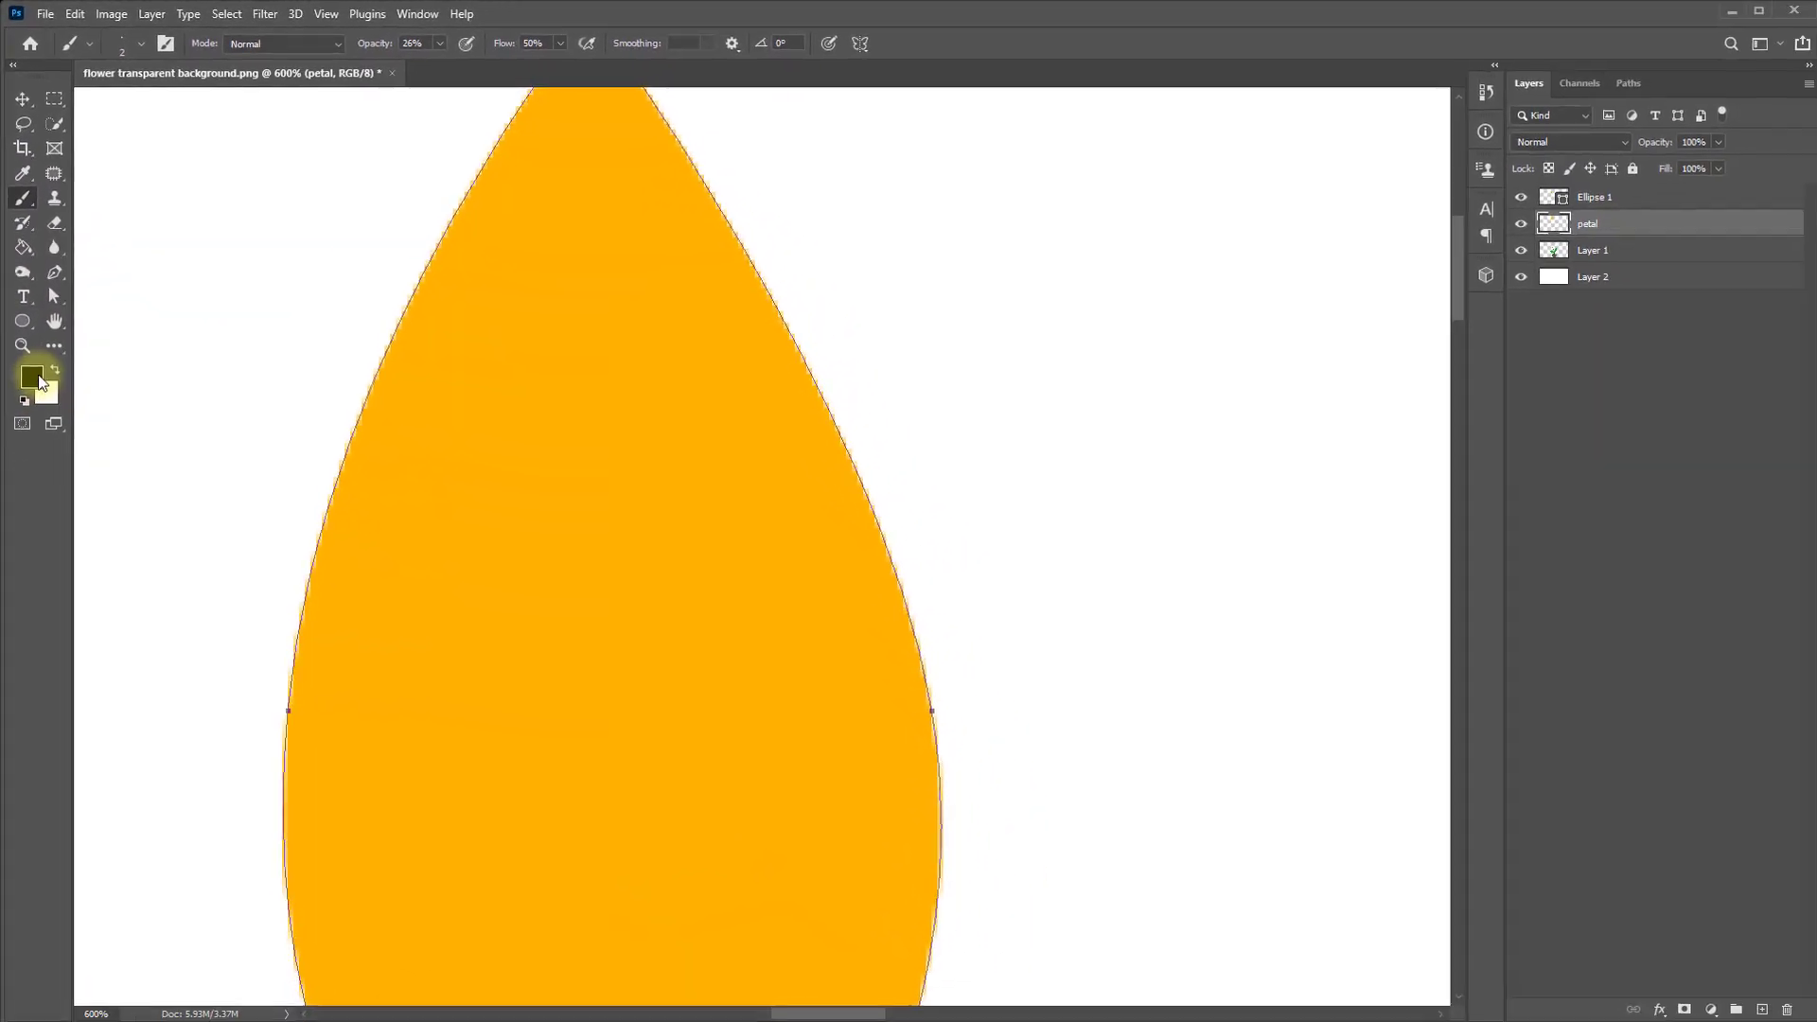
left_click(32, 376)
left_click_drag(798, 458, 773, 503)
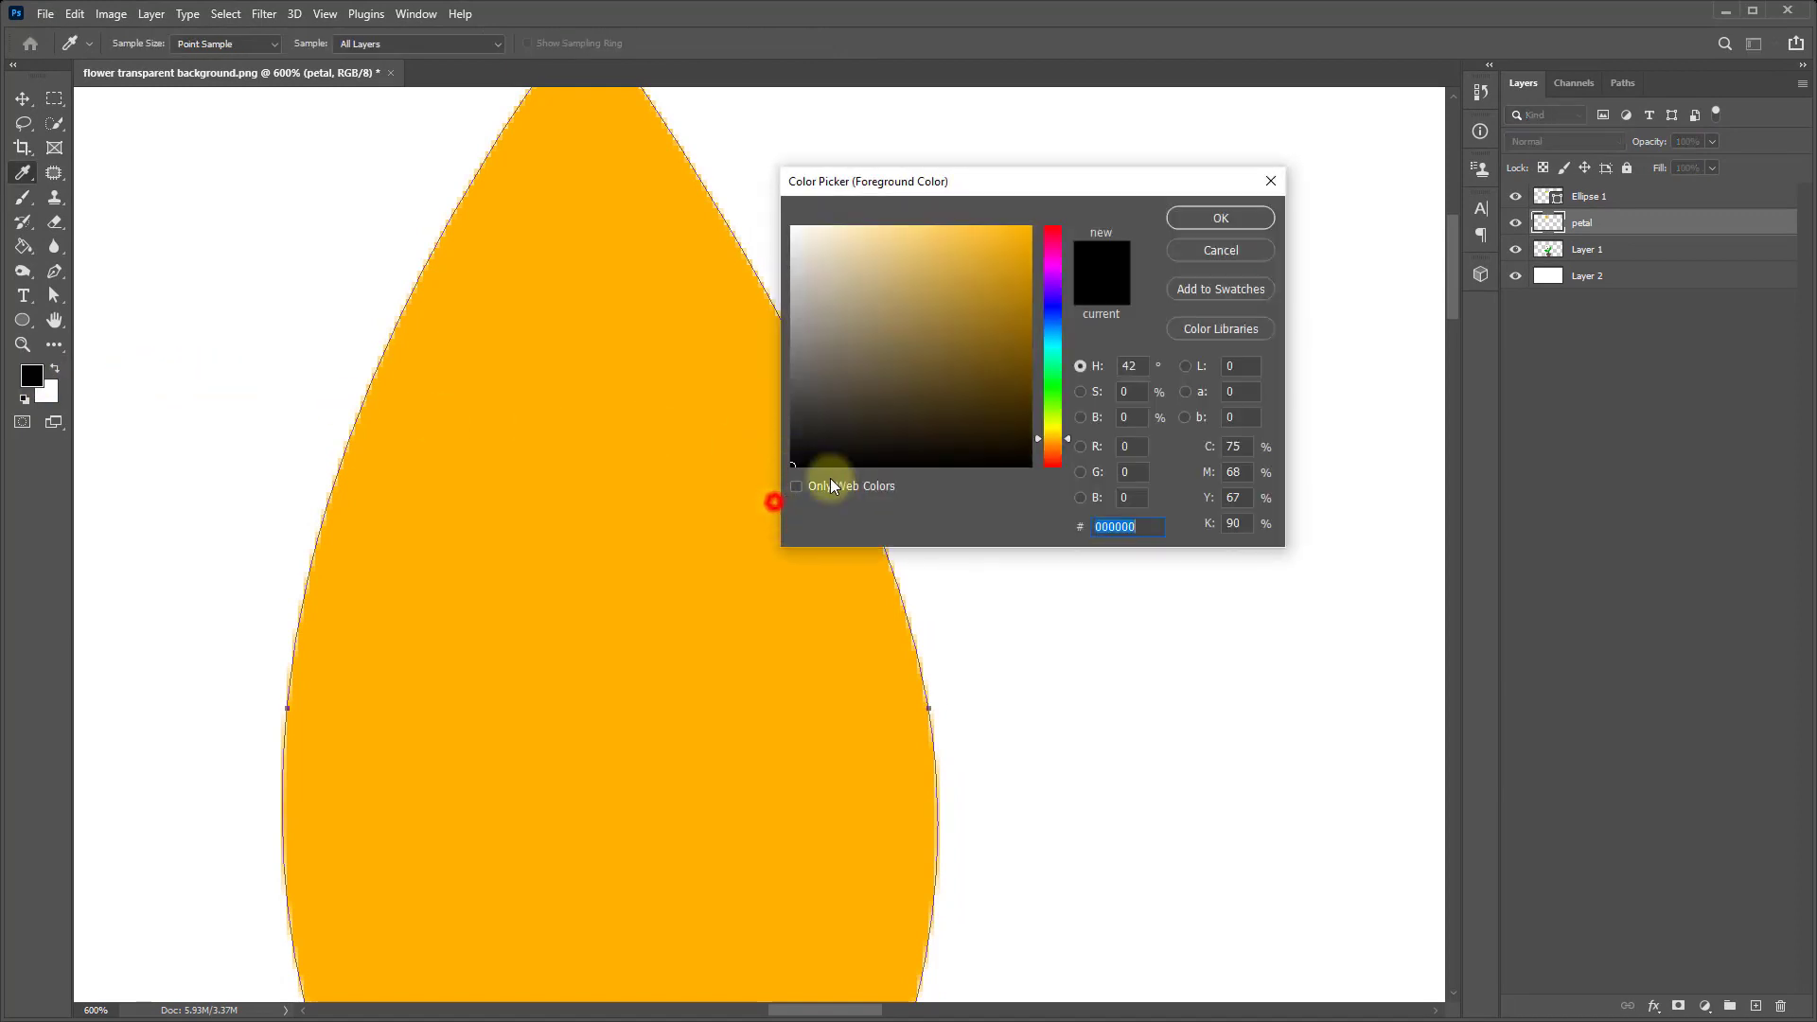
key("Return")
left_click_drag(493, 50, 540, 50)
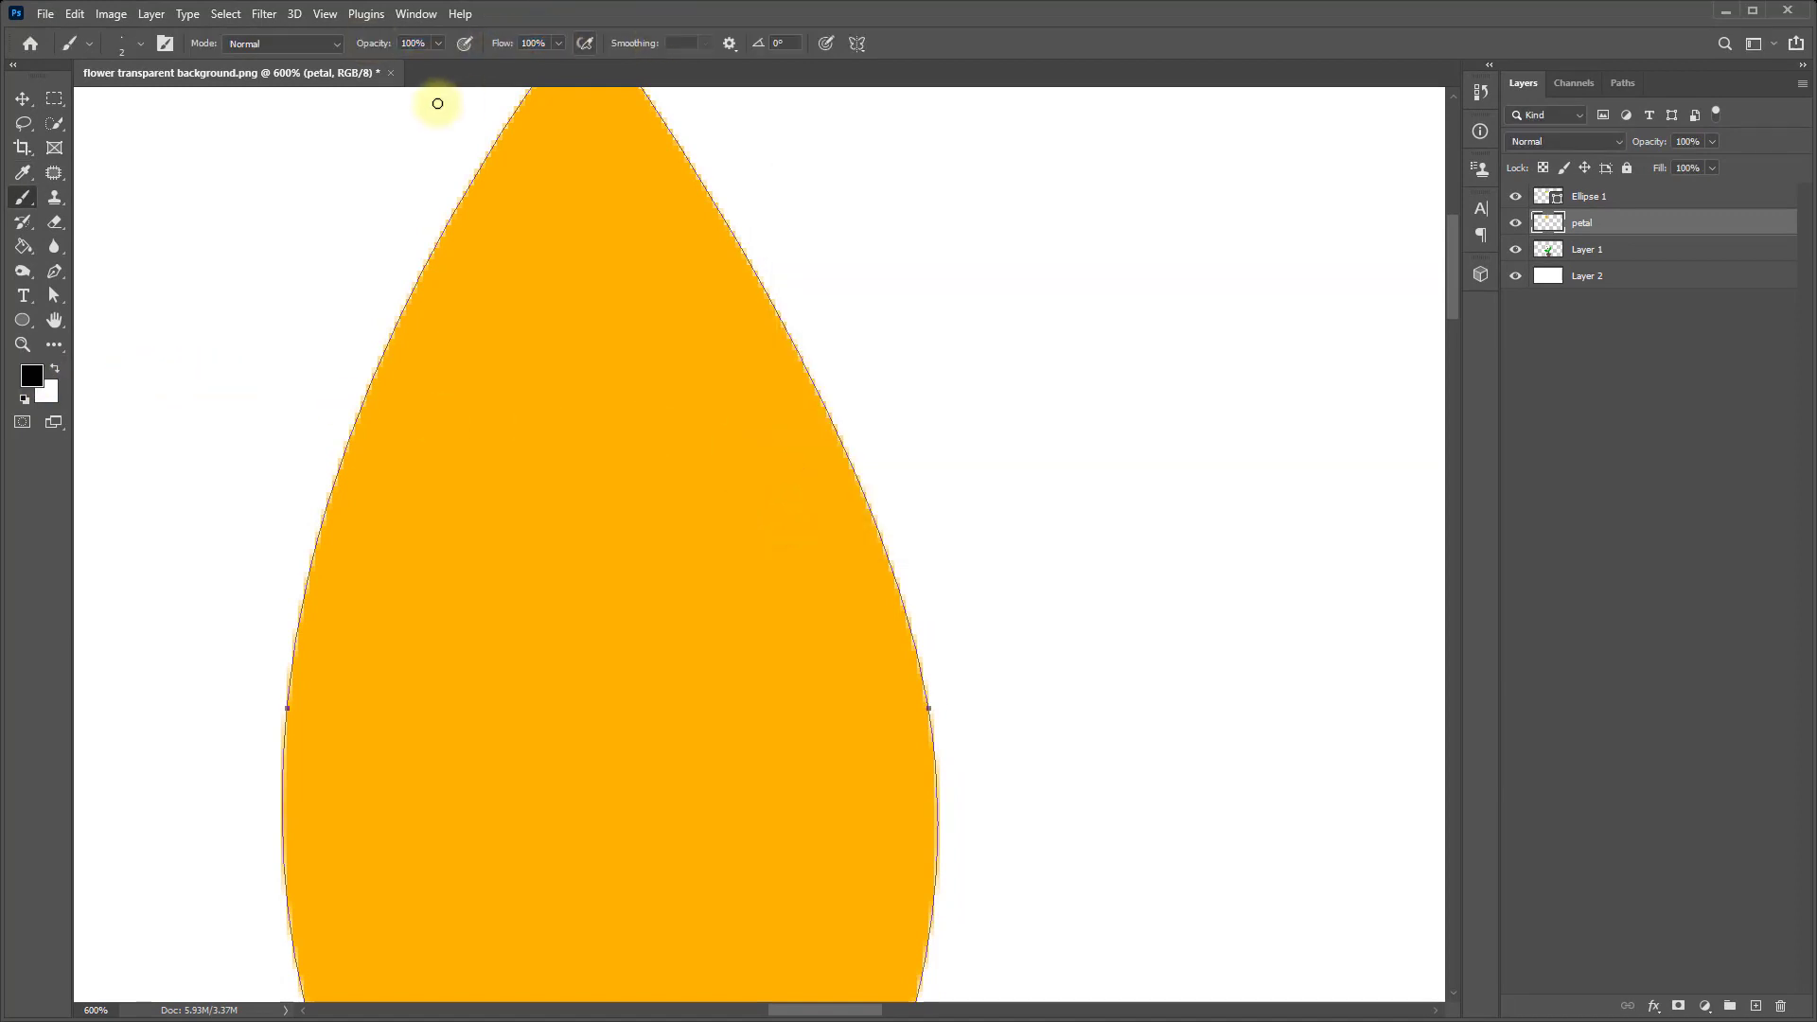
Outline the petal by stroking its path with the black brush at size 1.
left_click_drag(321, 393, 392, 254)
key("ctrl+z")
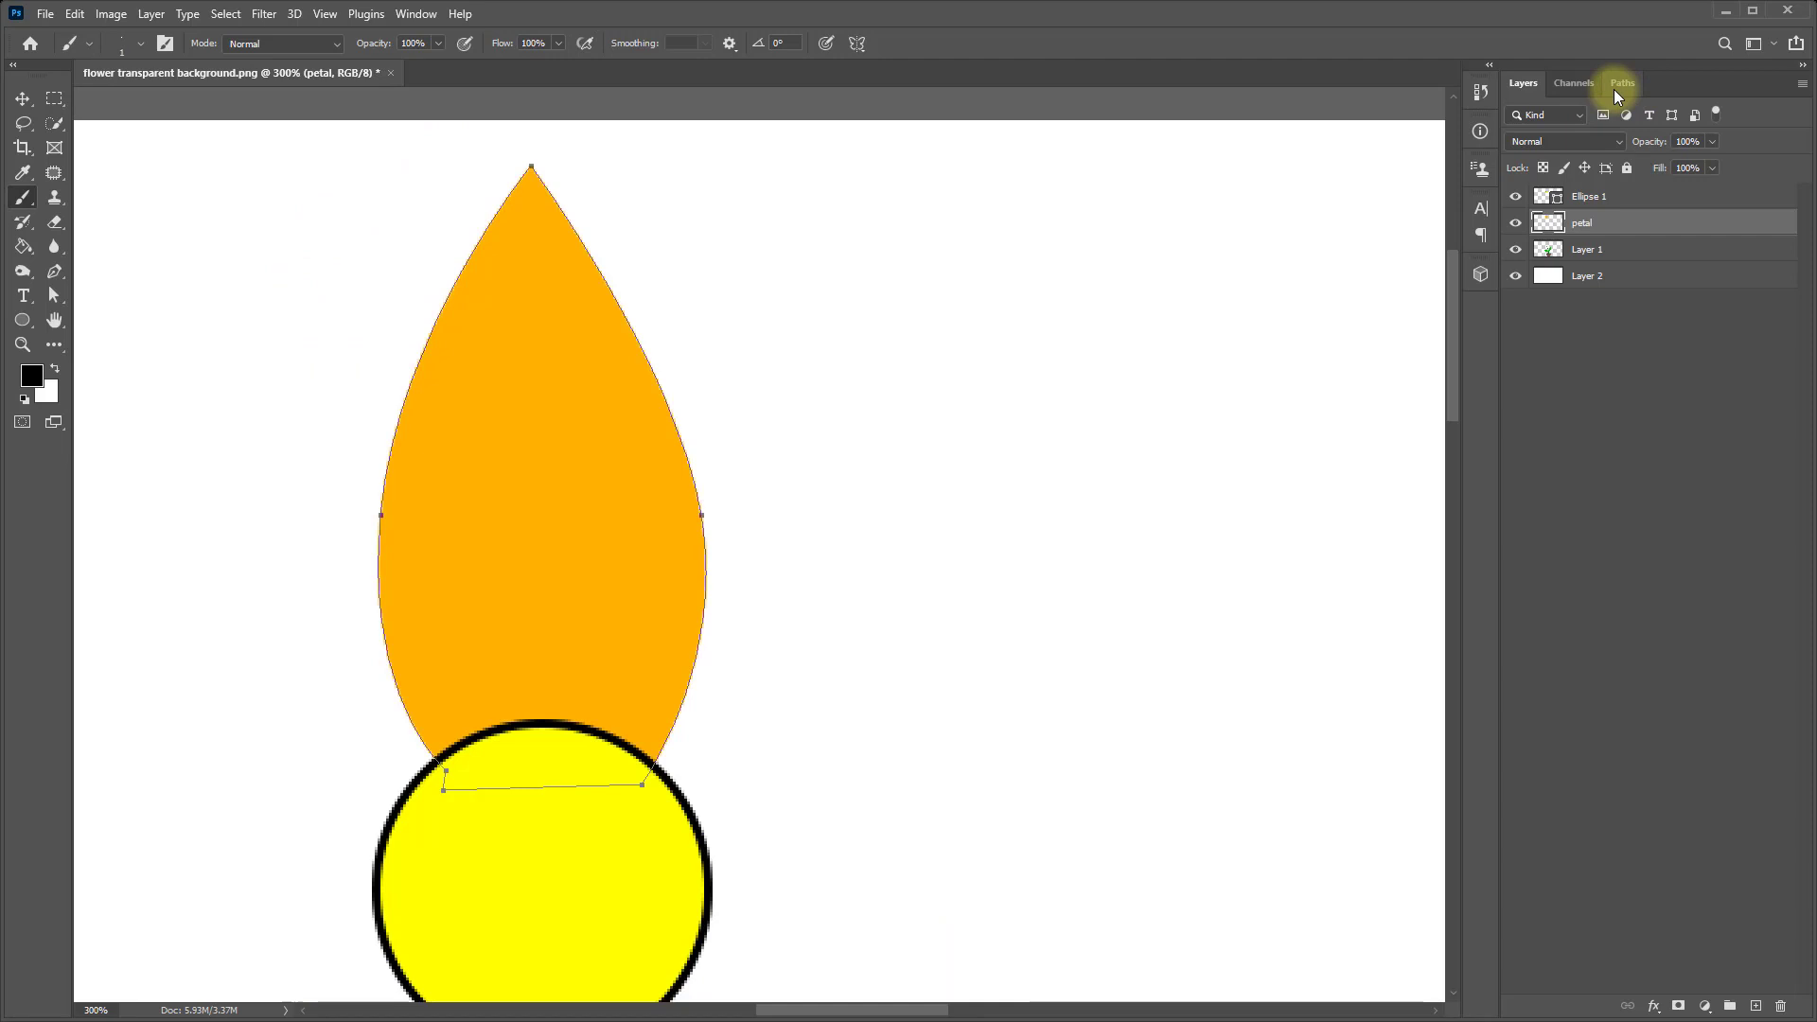
left_click(1624, 84)
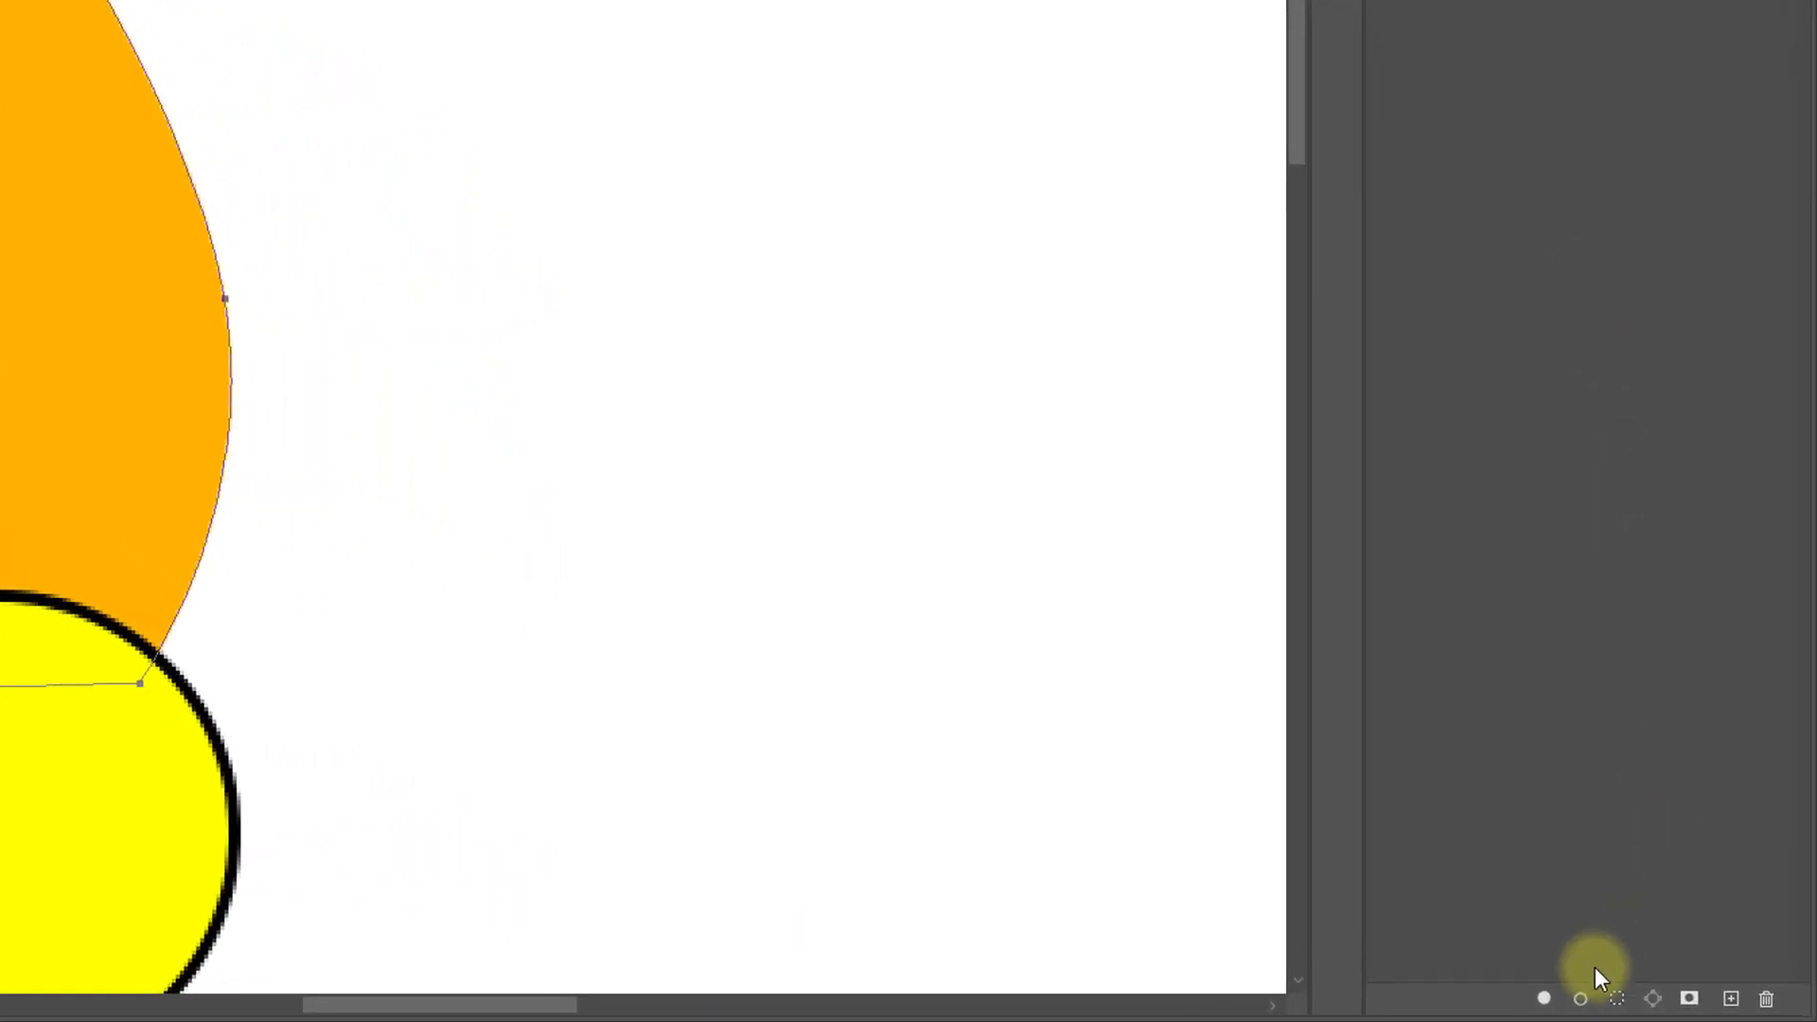
left_click(1580, 1001)
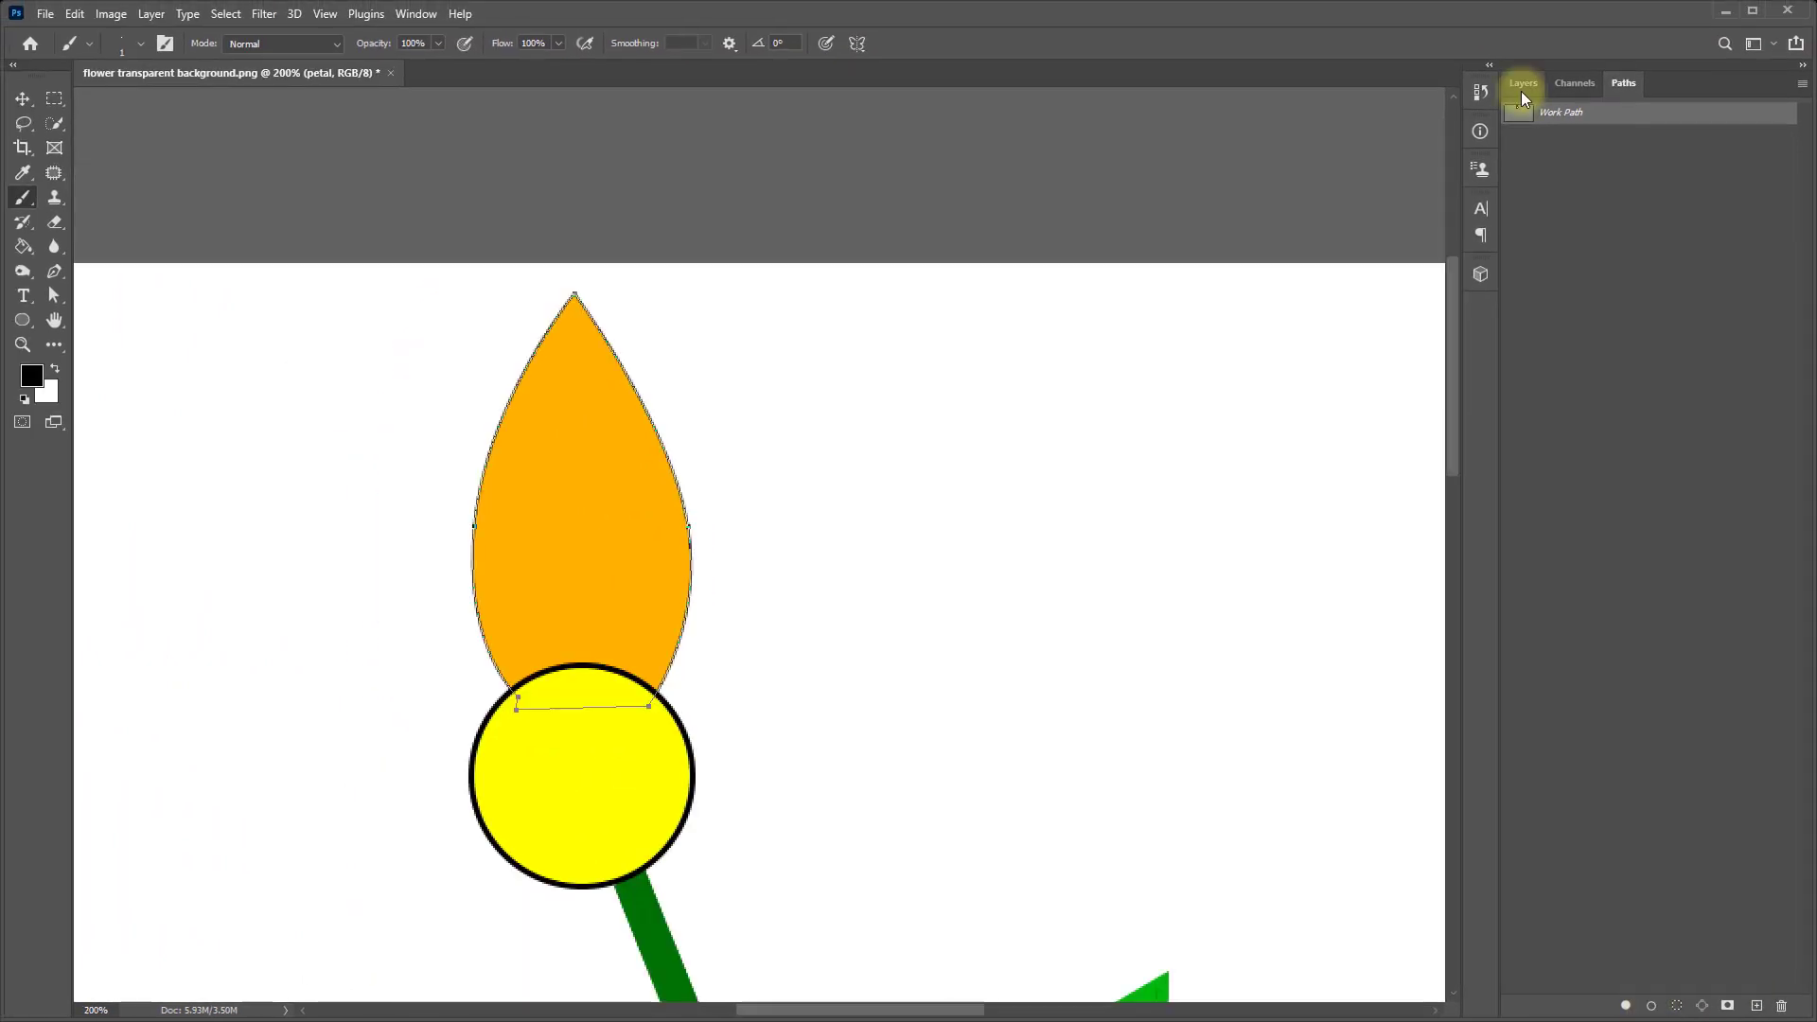
Delete the work path around the petal, keeping the petal layer selected.
left_click(1523, 84)
key("ctrl+t")
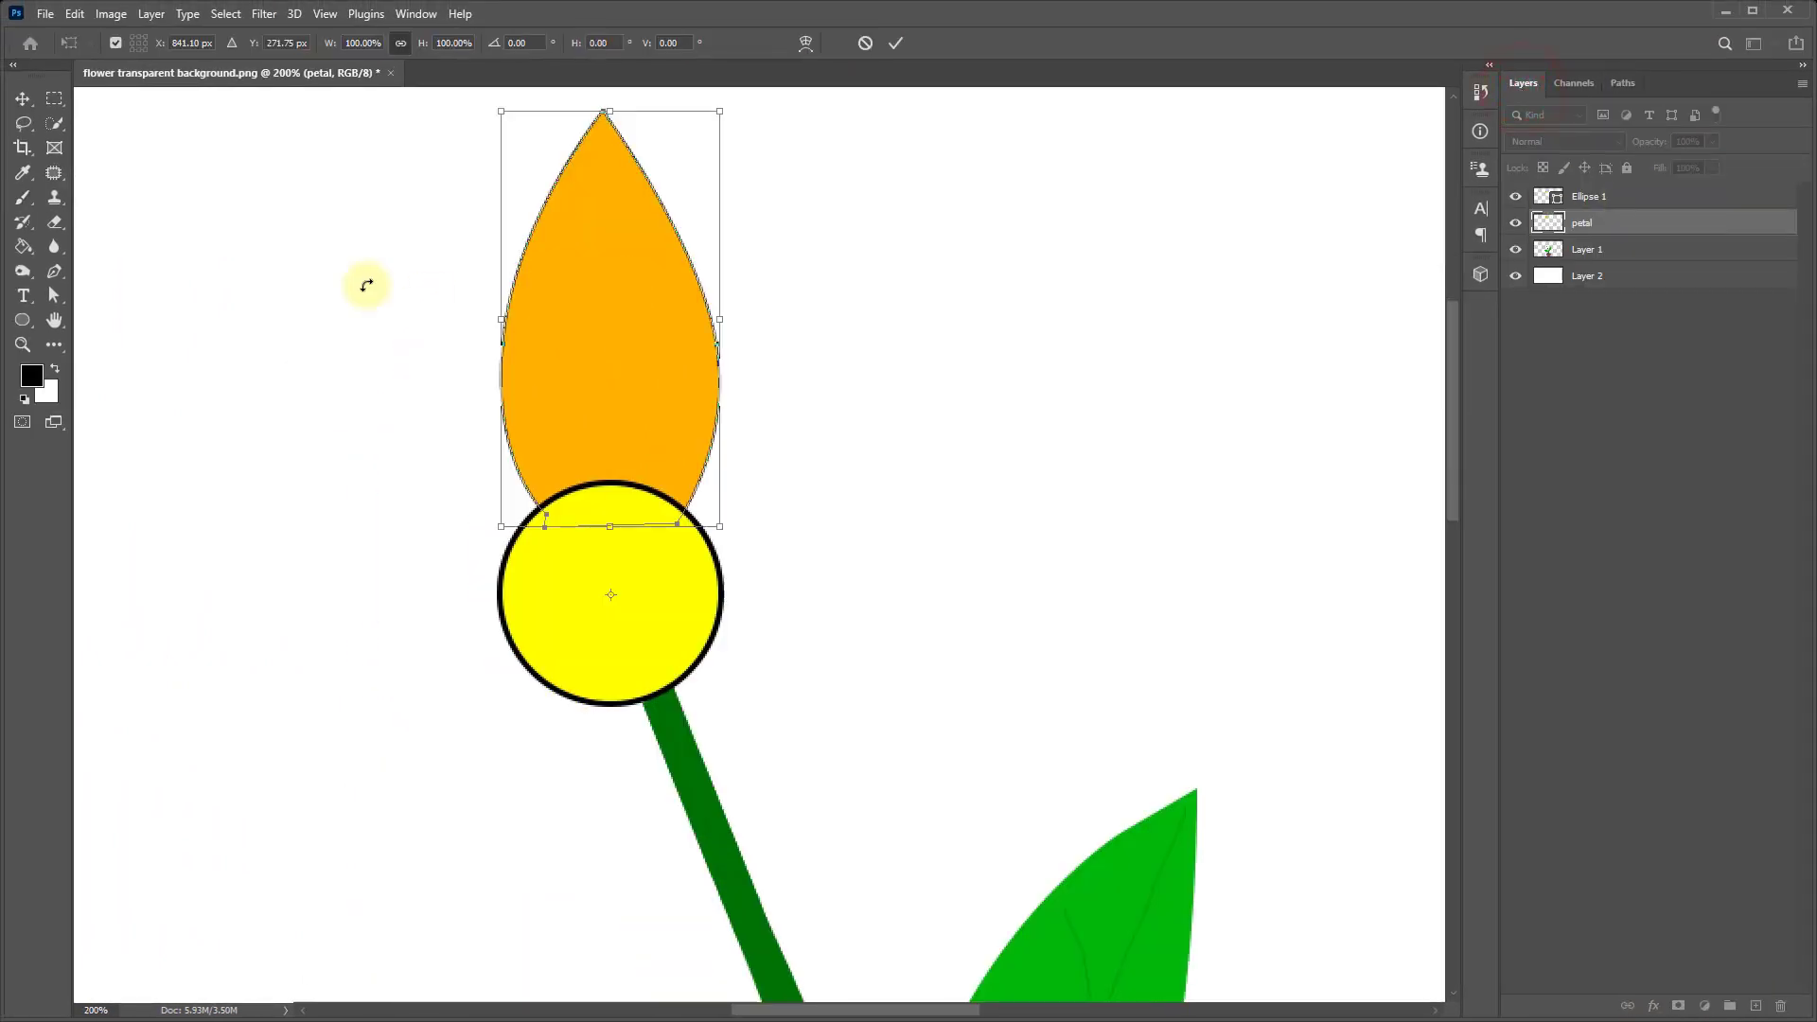
right_click(57, 275)
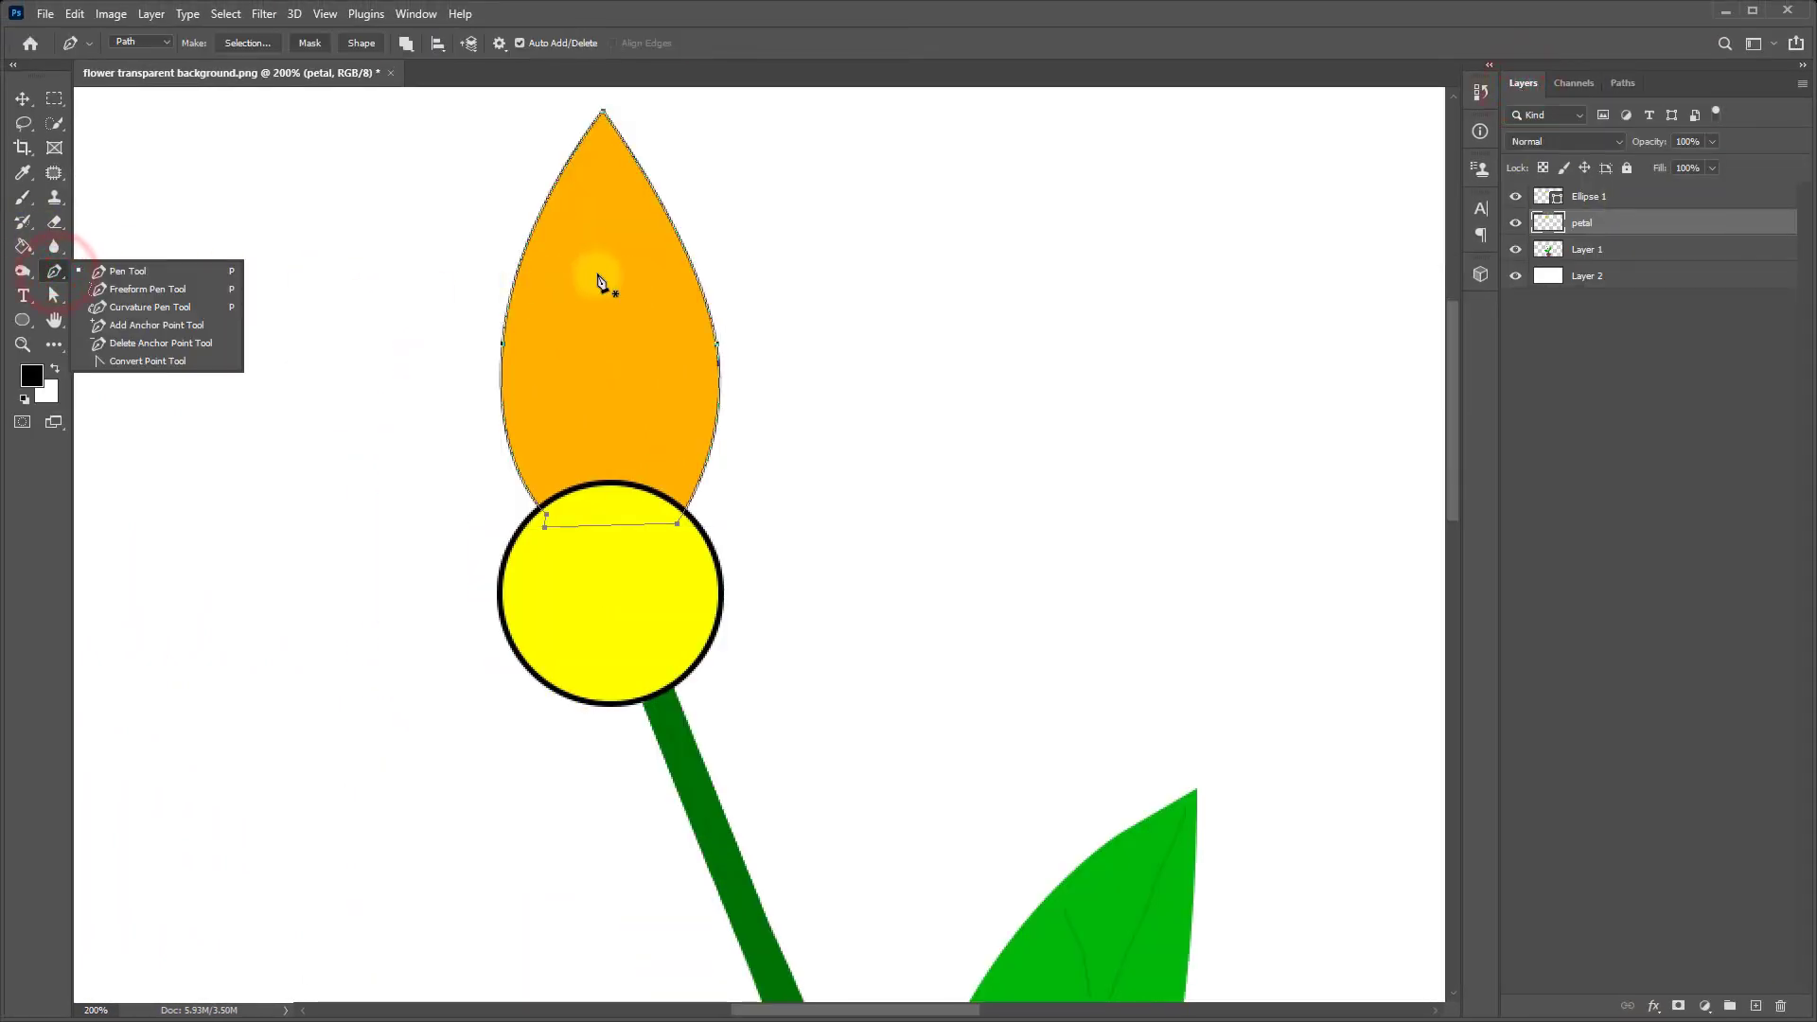
left_click(598, 276)
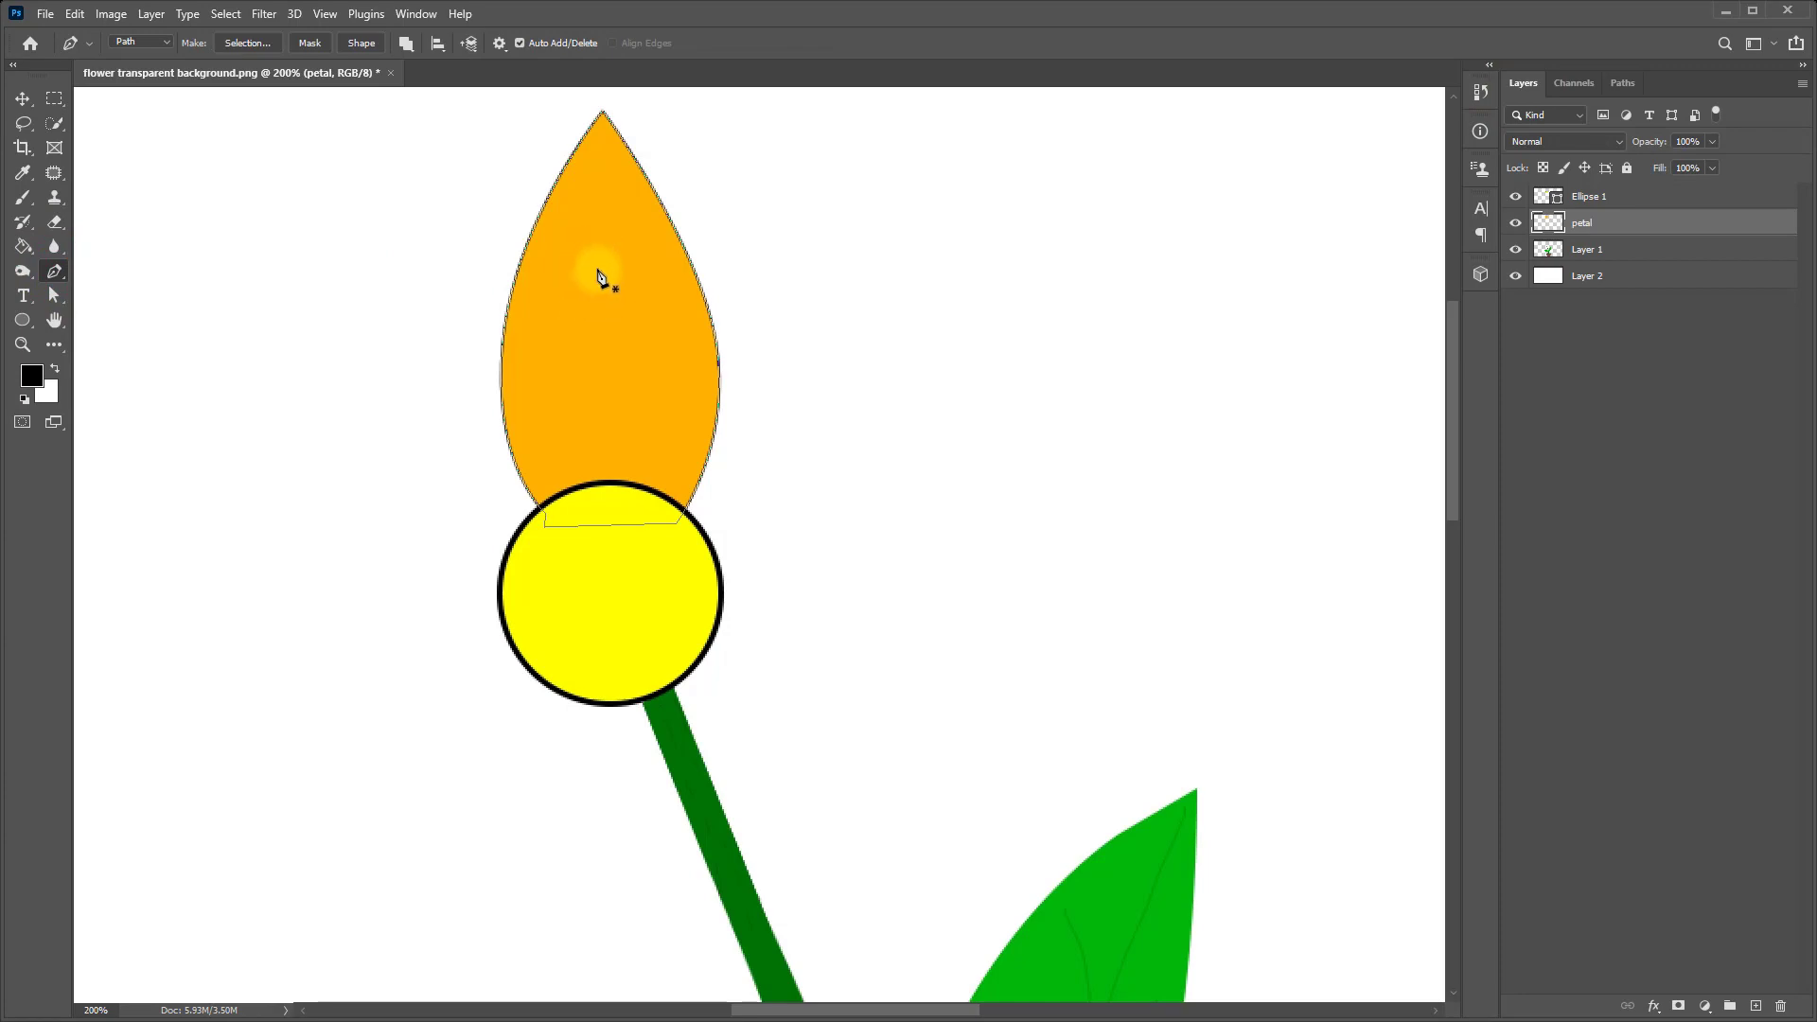
right_click(598, 277)
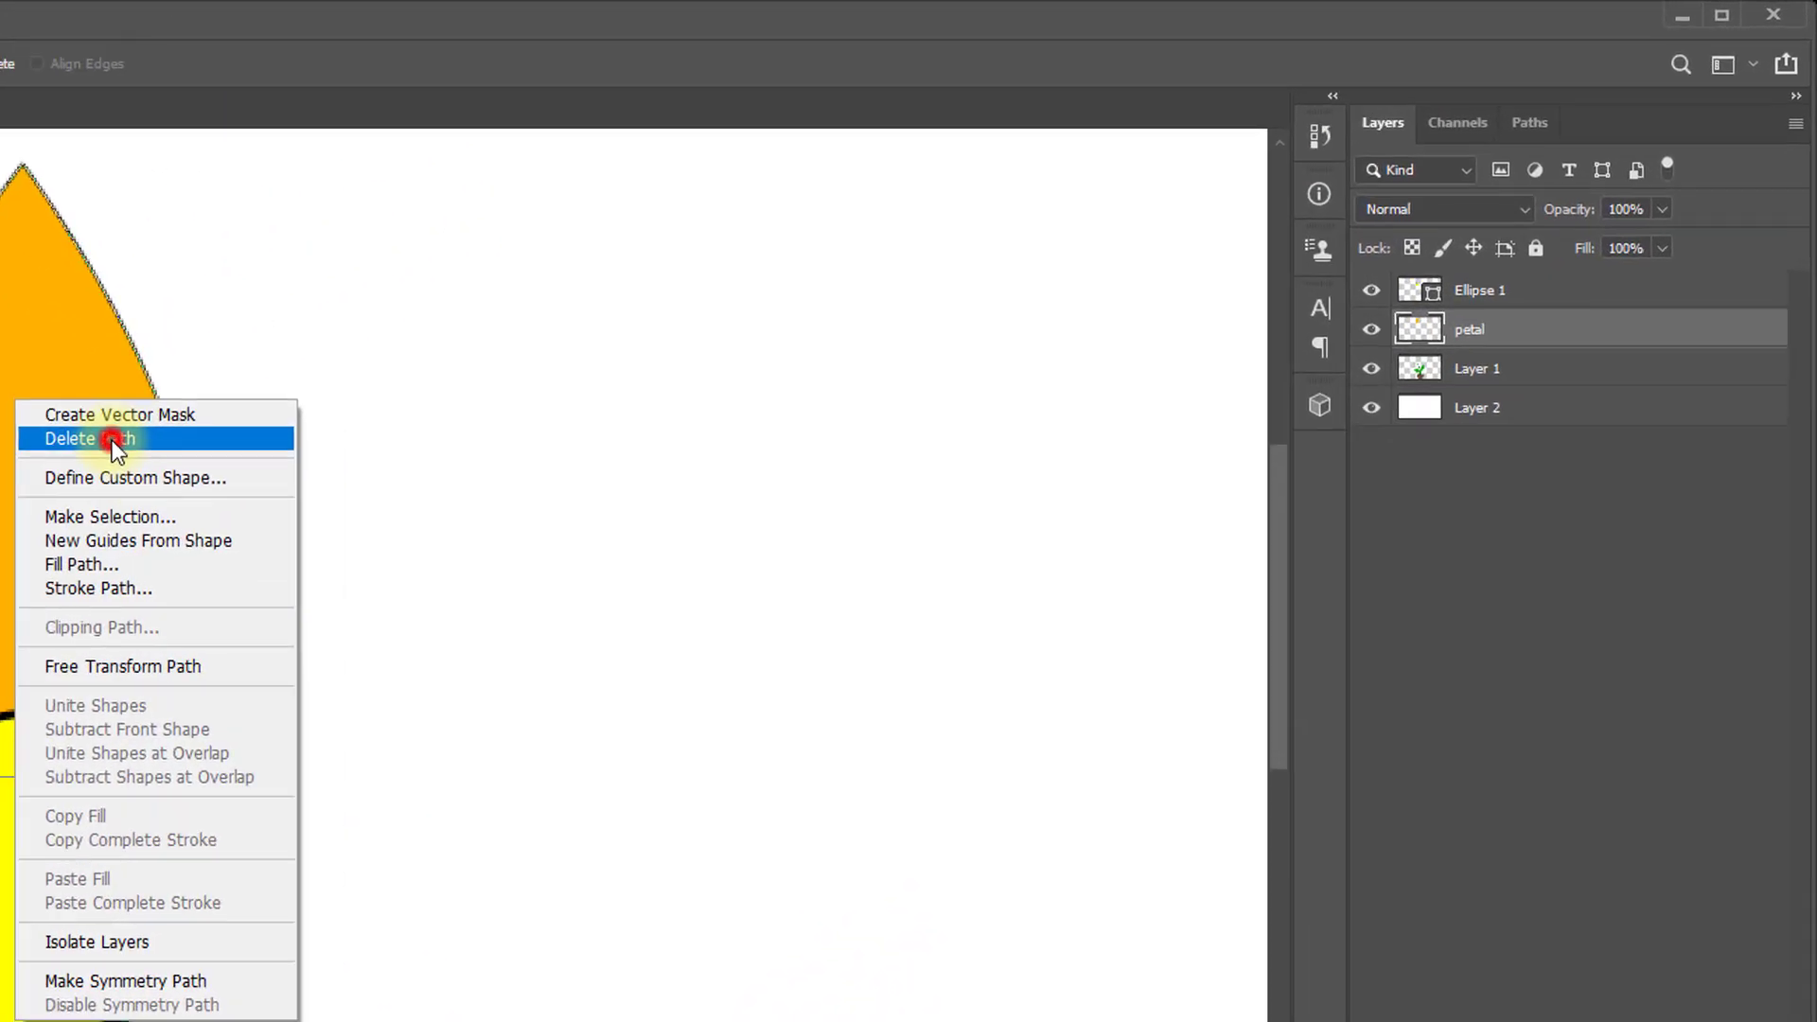
left_click(624, 309)
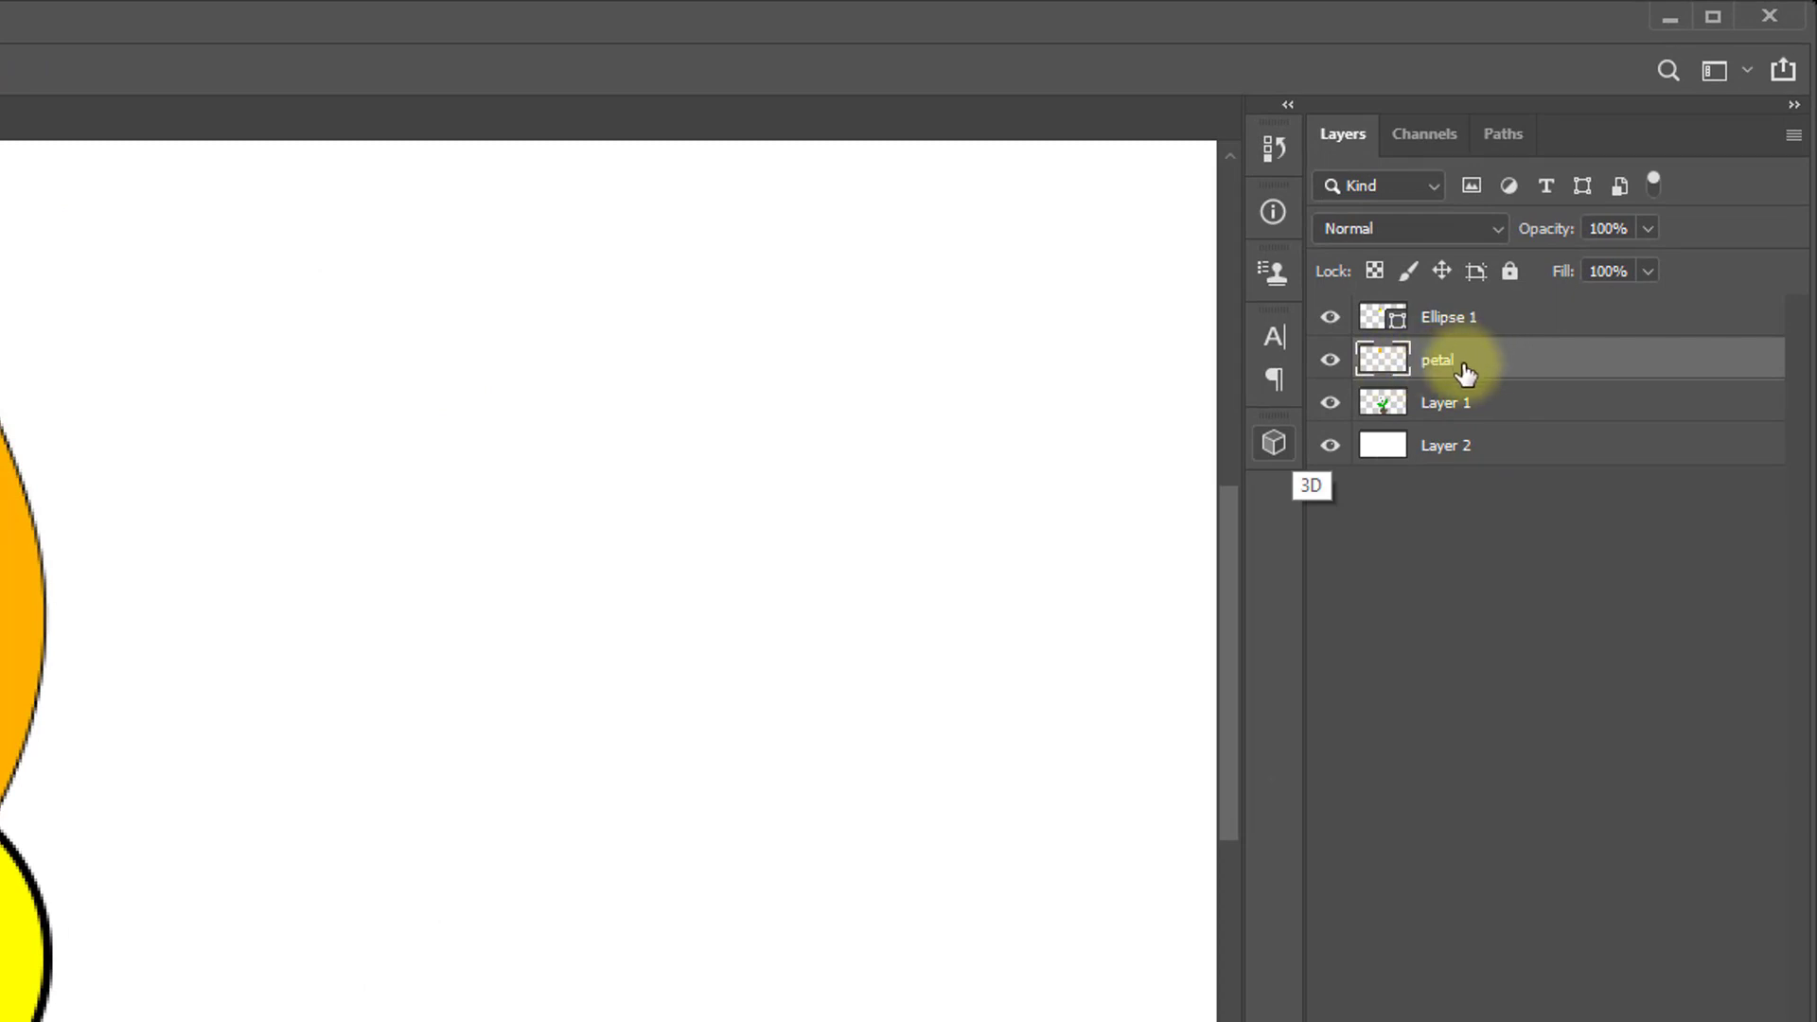
Start a free transform on the petal layer, enable its reference point, and move that point to the middle of the yellow centre.
key("ctrl+t")
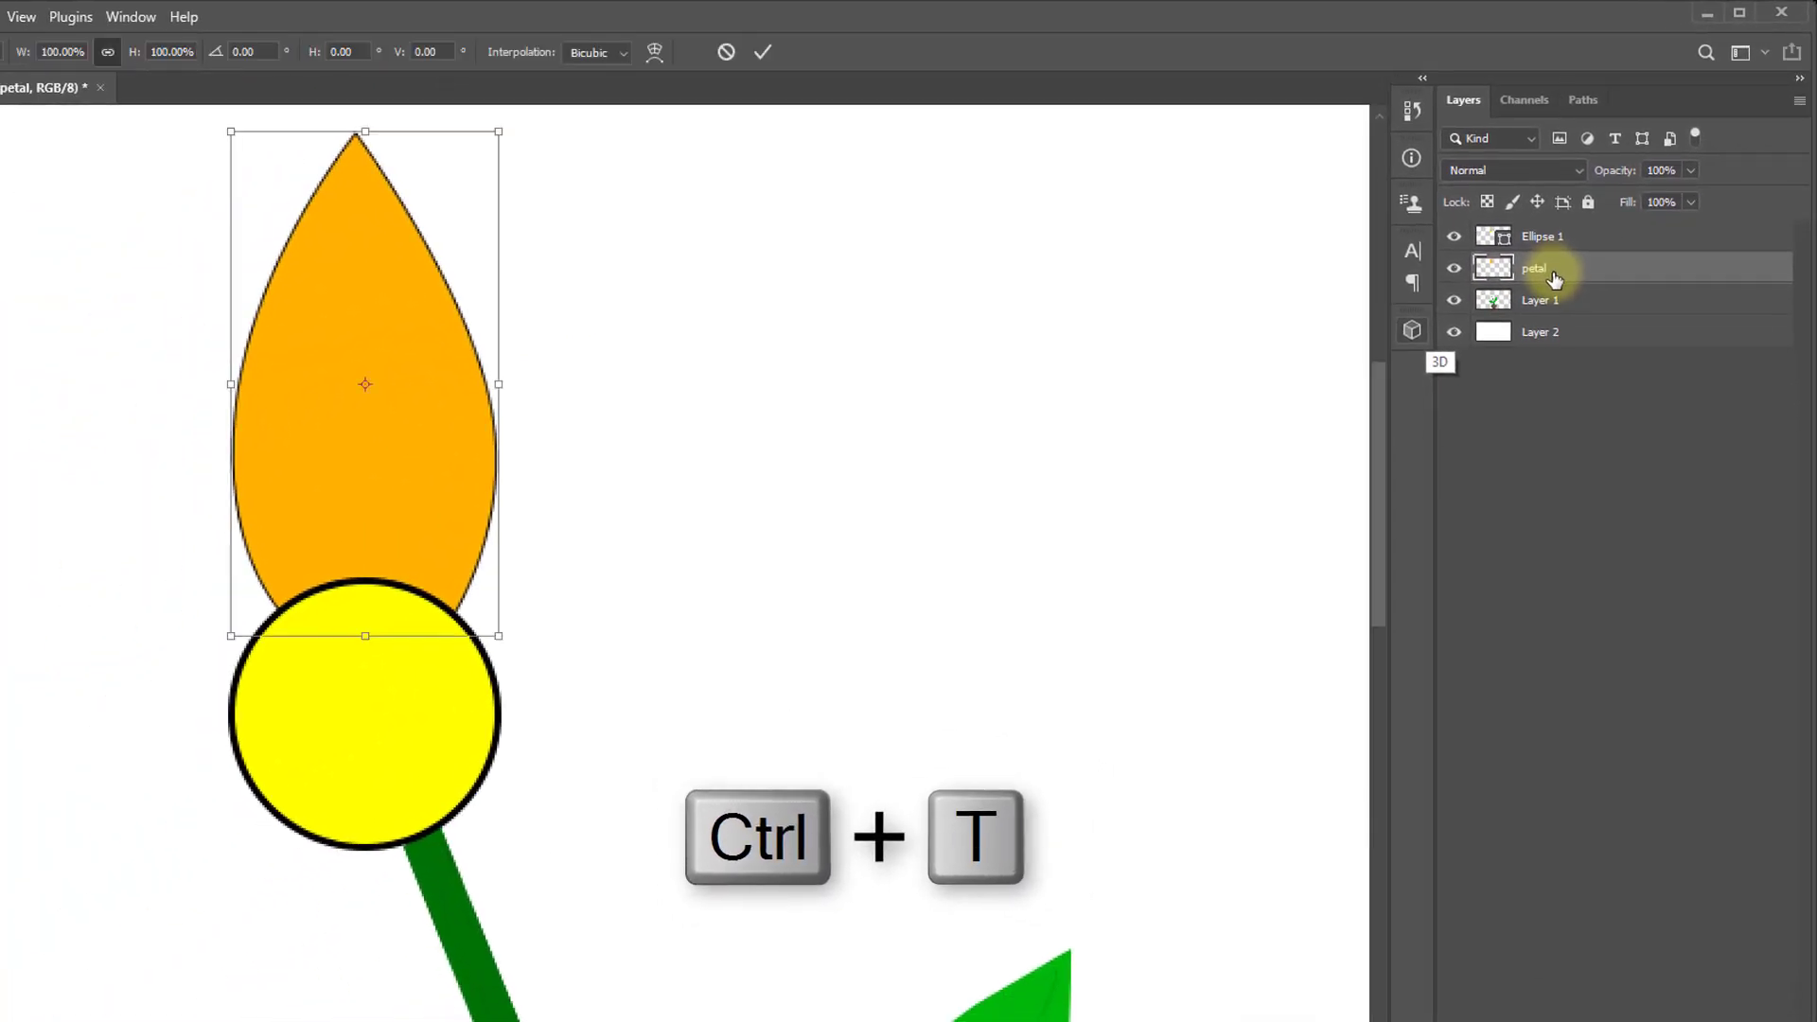
mouse_move(365, 385)
left_mouse_down()
mouse_move(365, 409)
mouse_move(364, 385)
left_mouse_up()
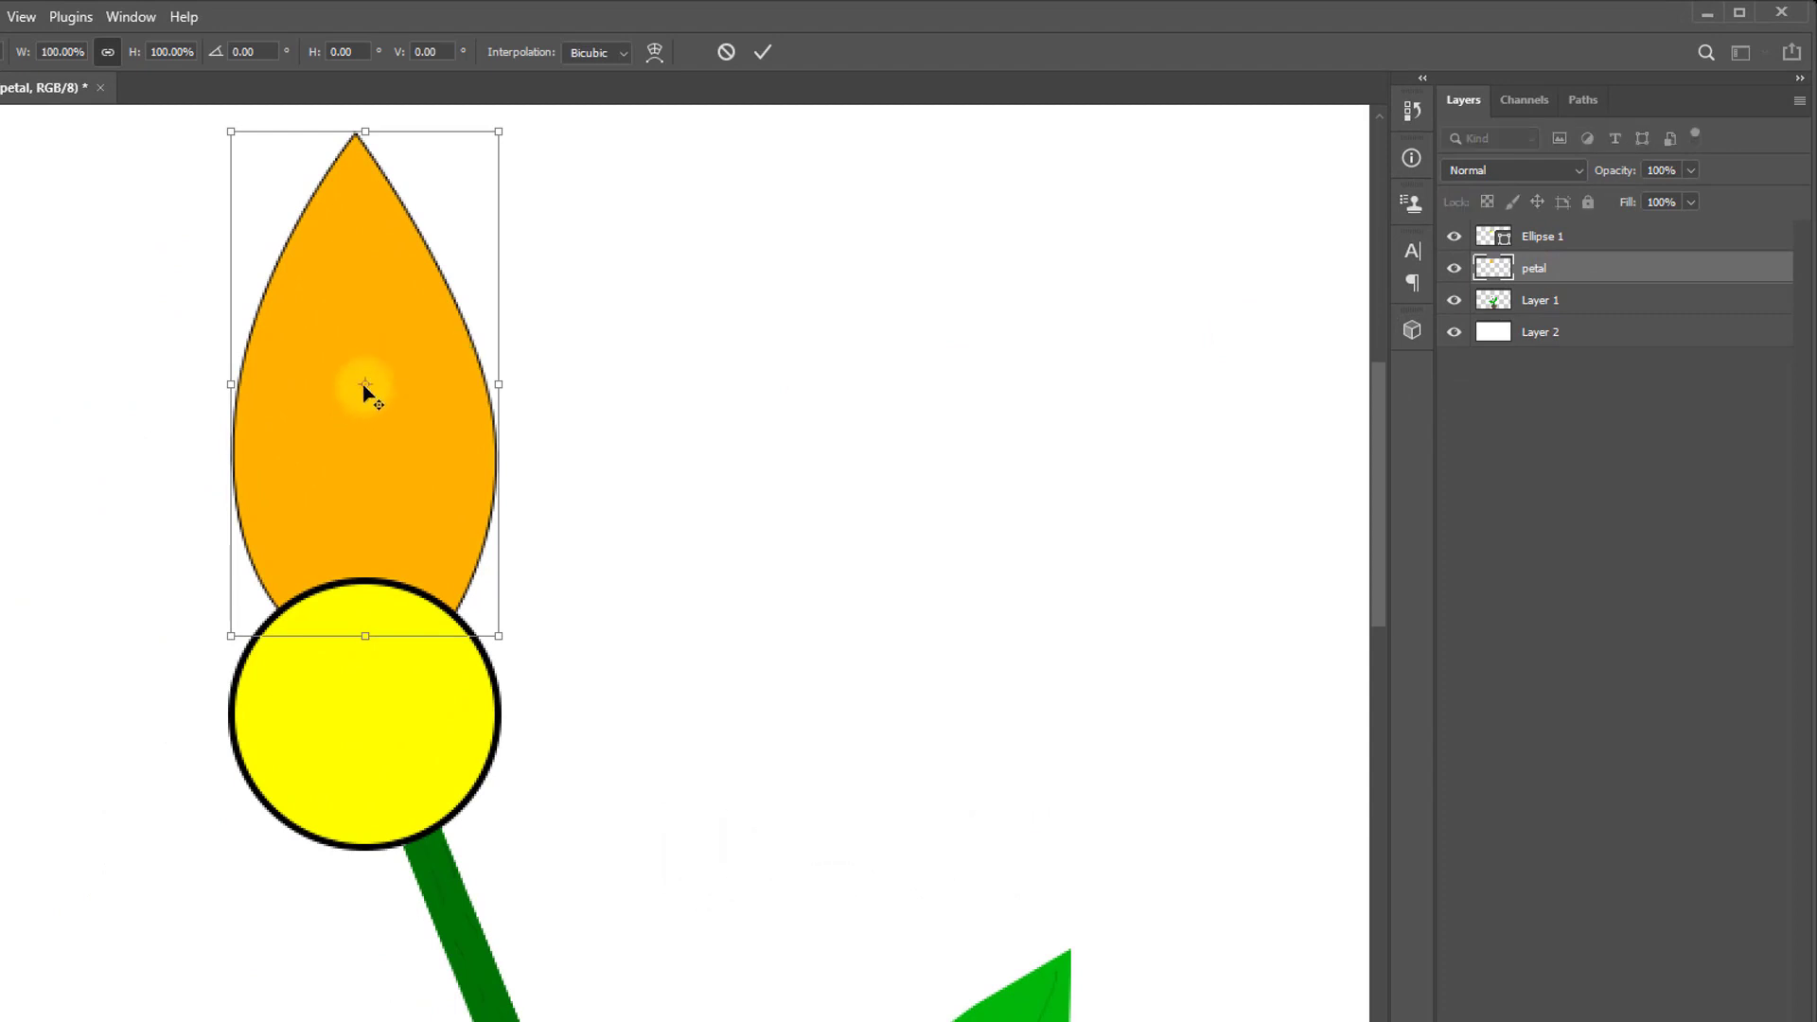
left_click(363, 369, "ctrl")
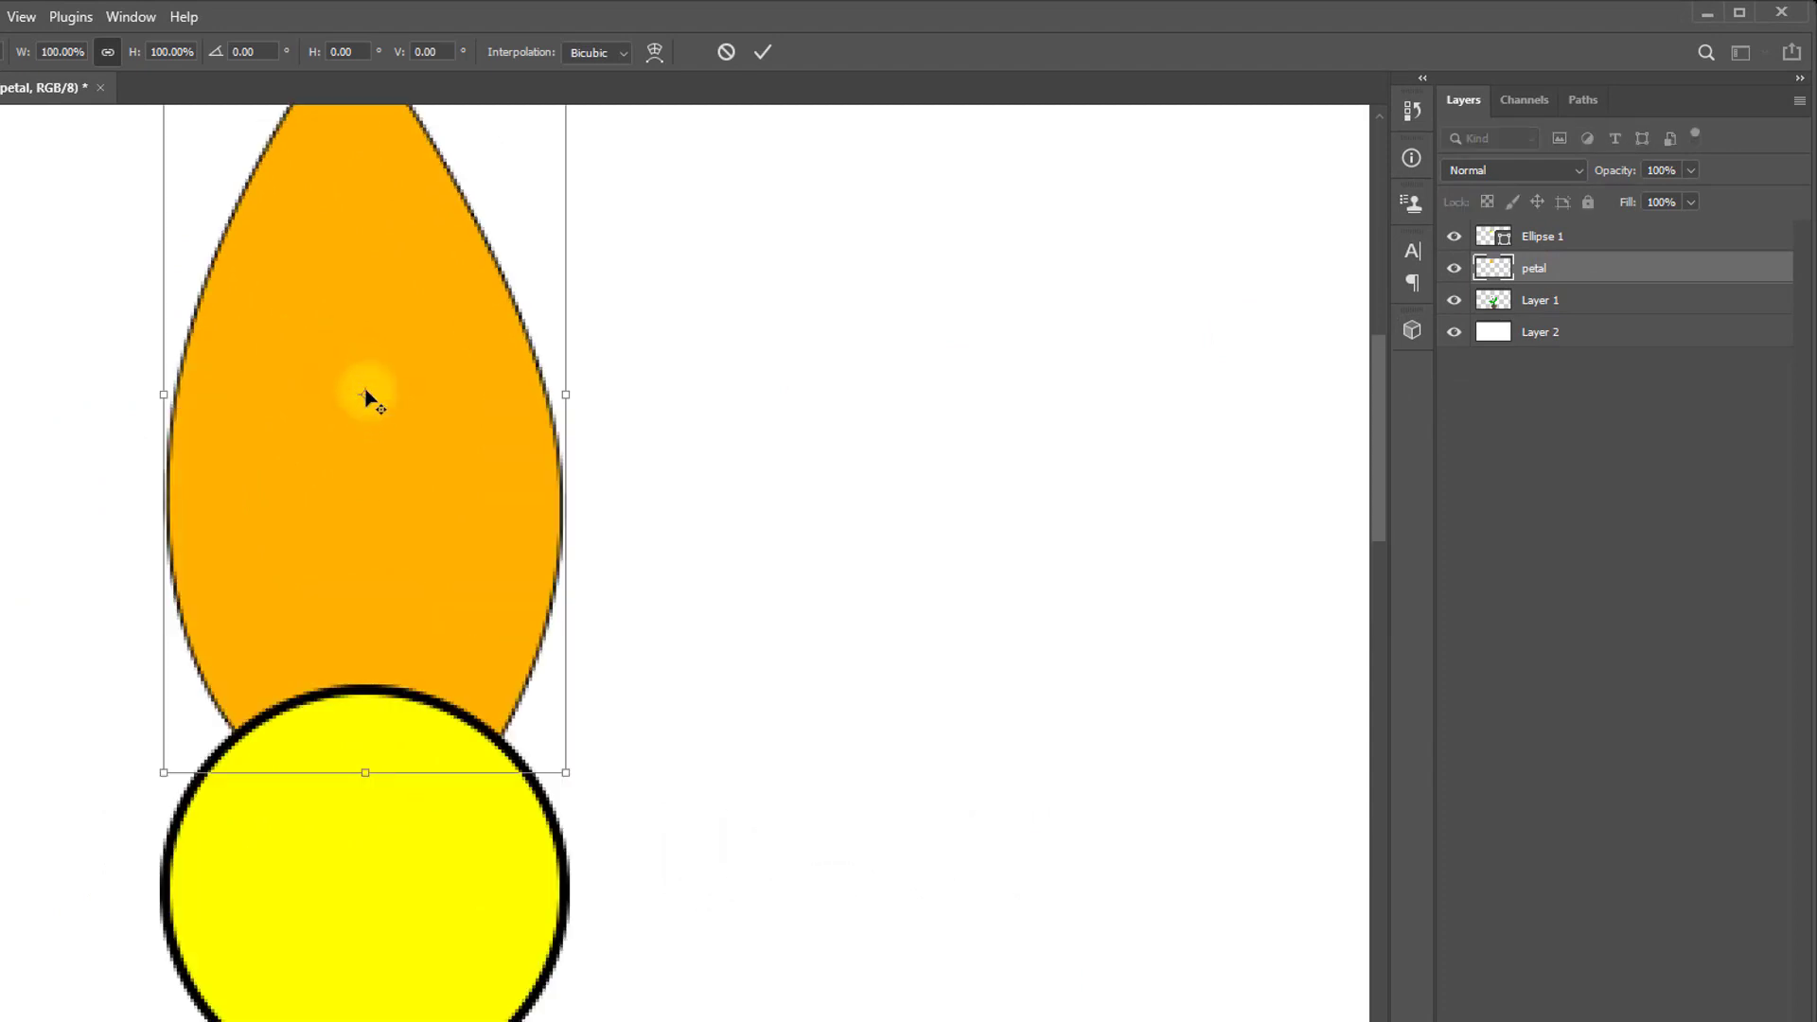
left_click_drag(367, 390, 366, 456)
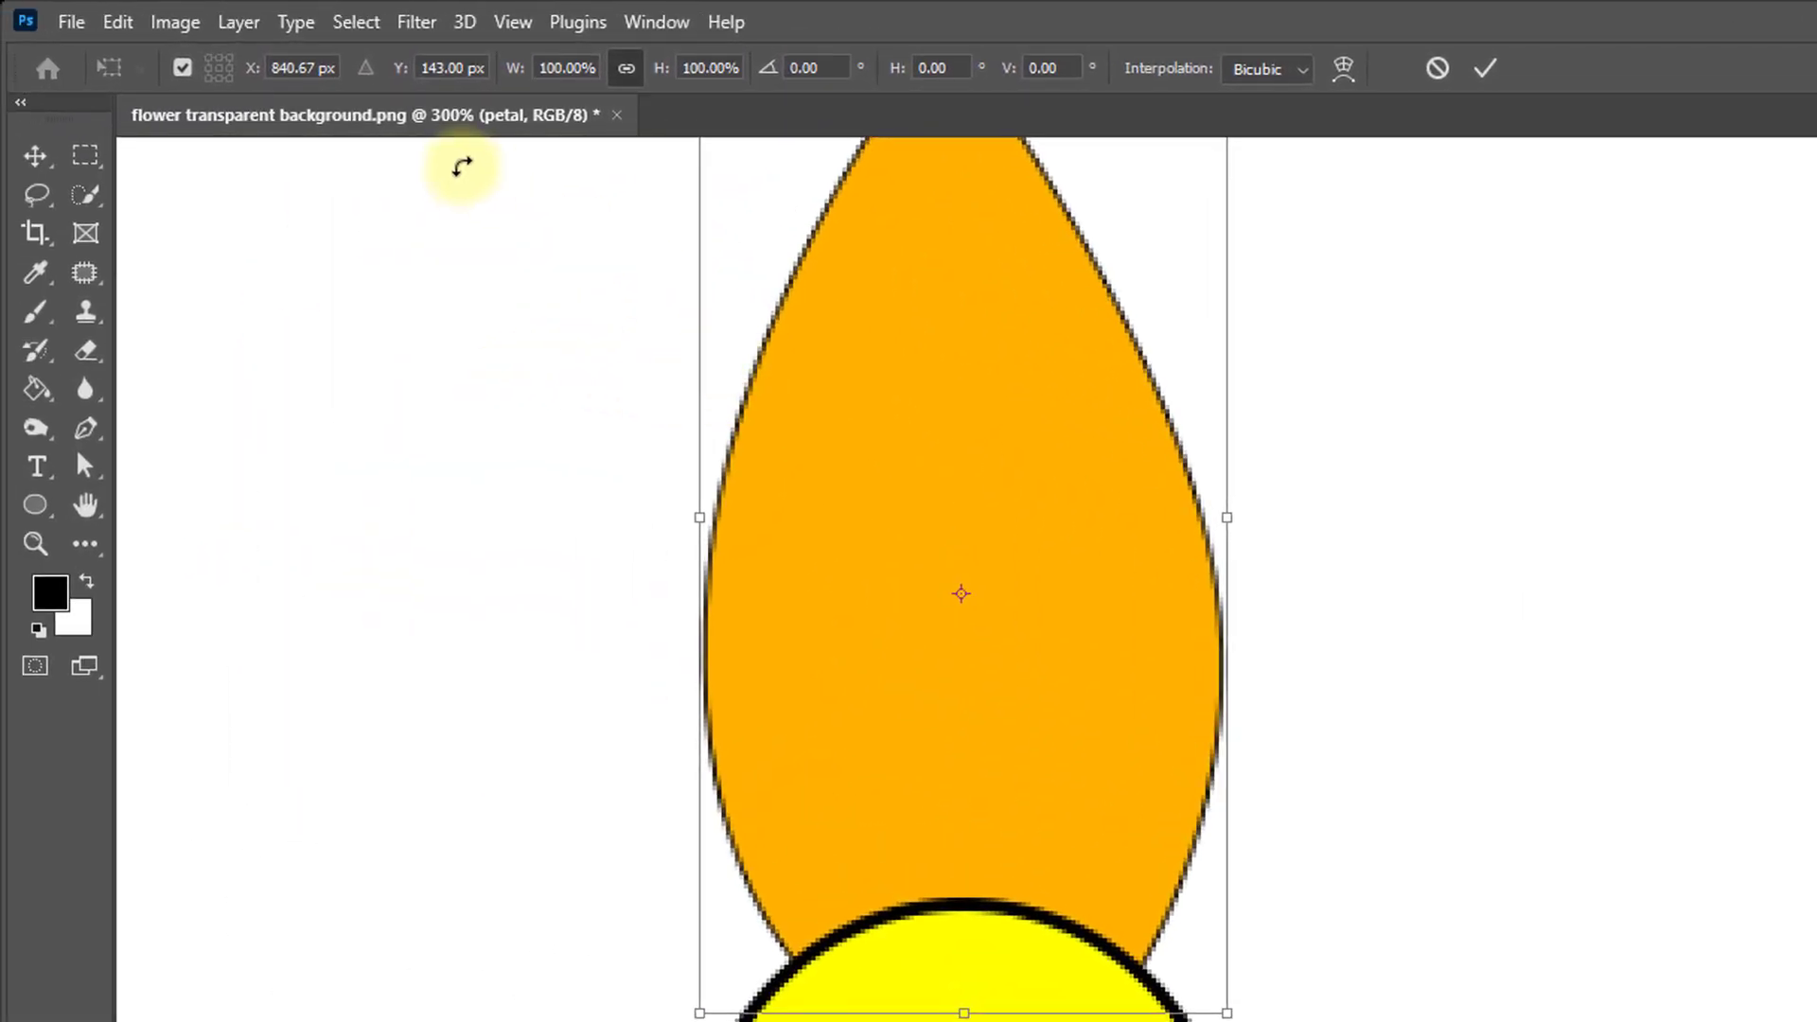
left_click(183, 68)
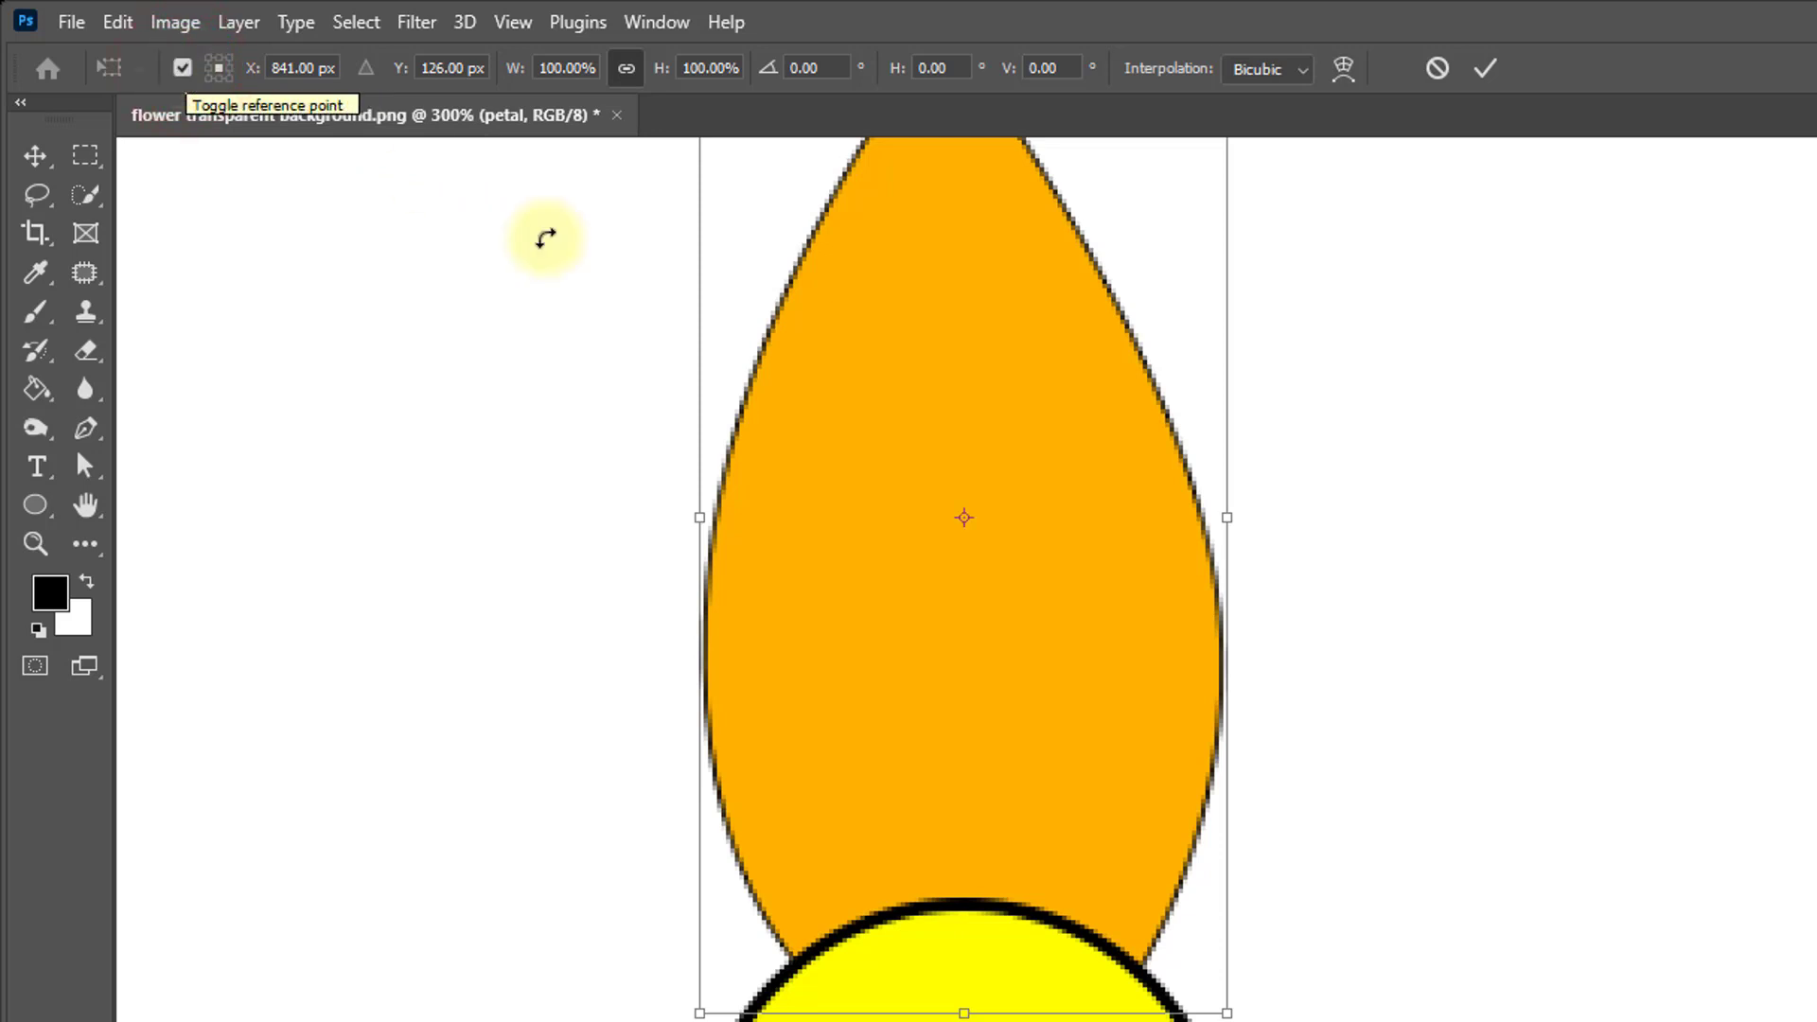
left_click(180, 68)
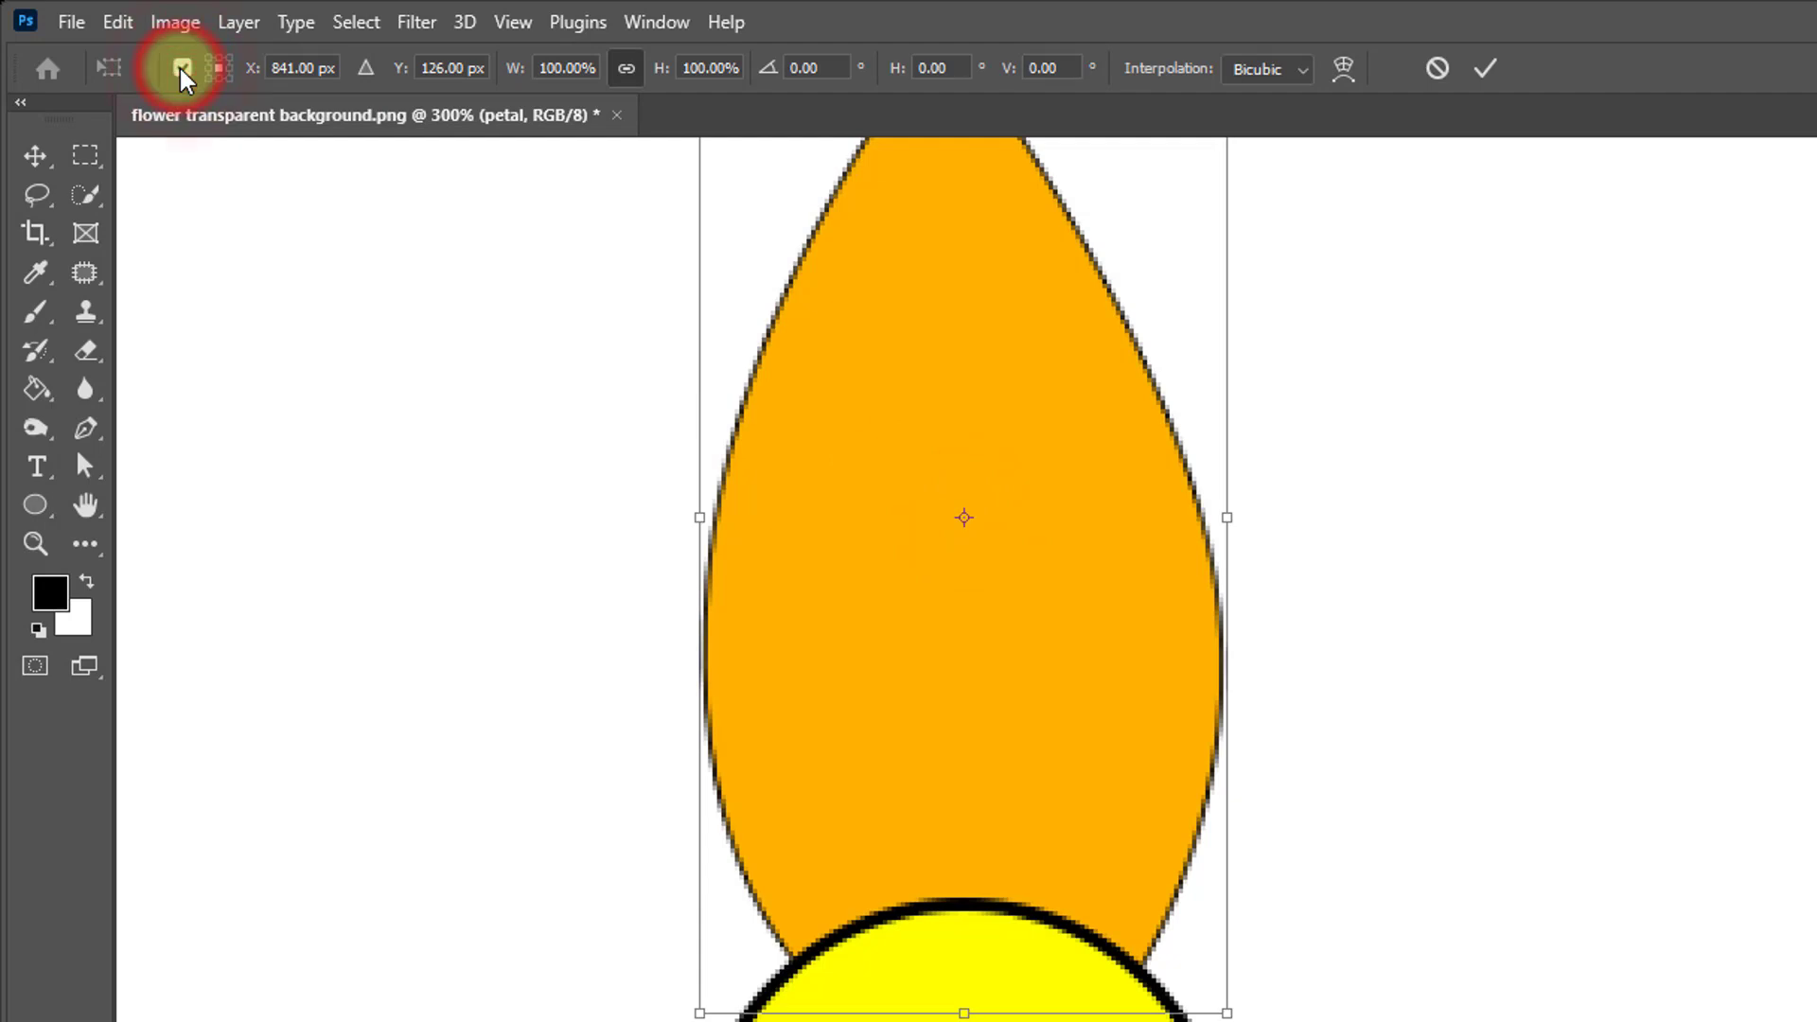
left_click_drag(964, 516, 951, 1021)
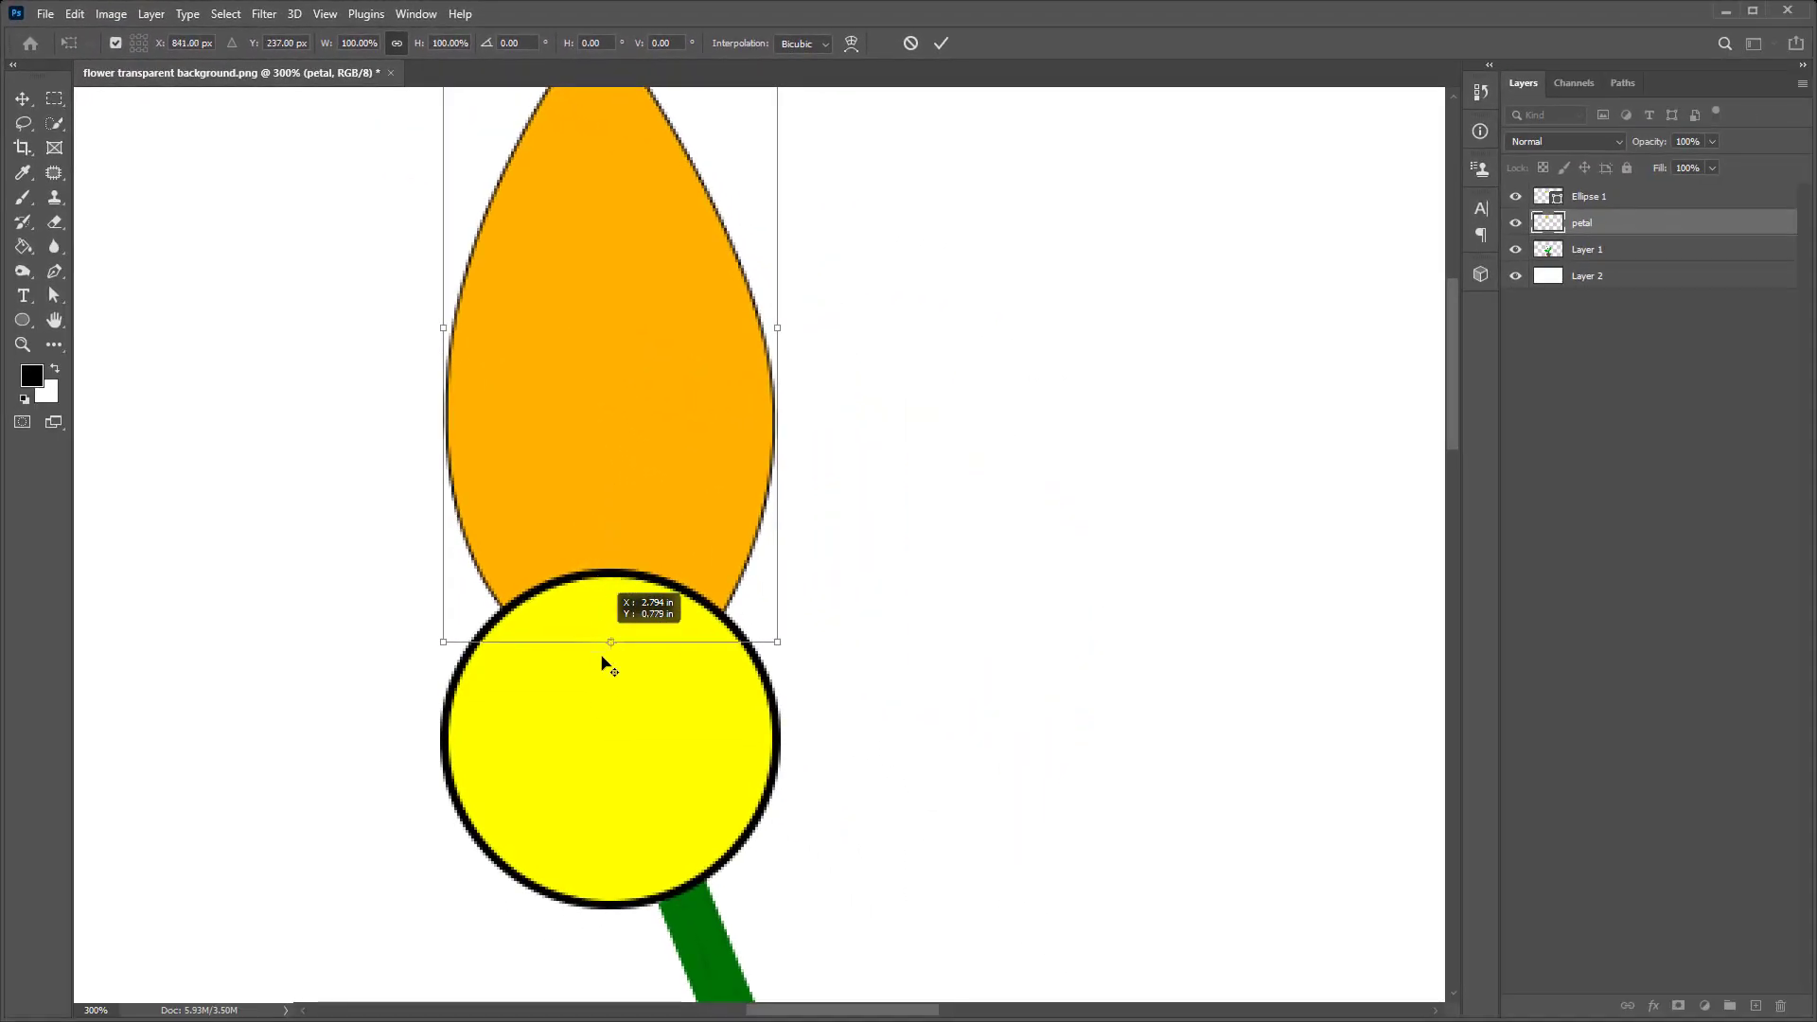
left_click_drag(602, 663, 607, 728)
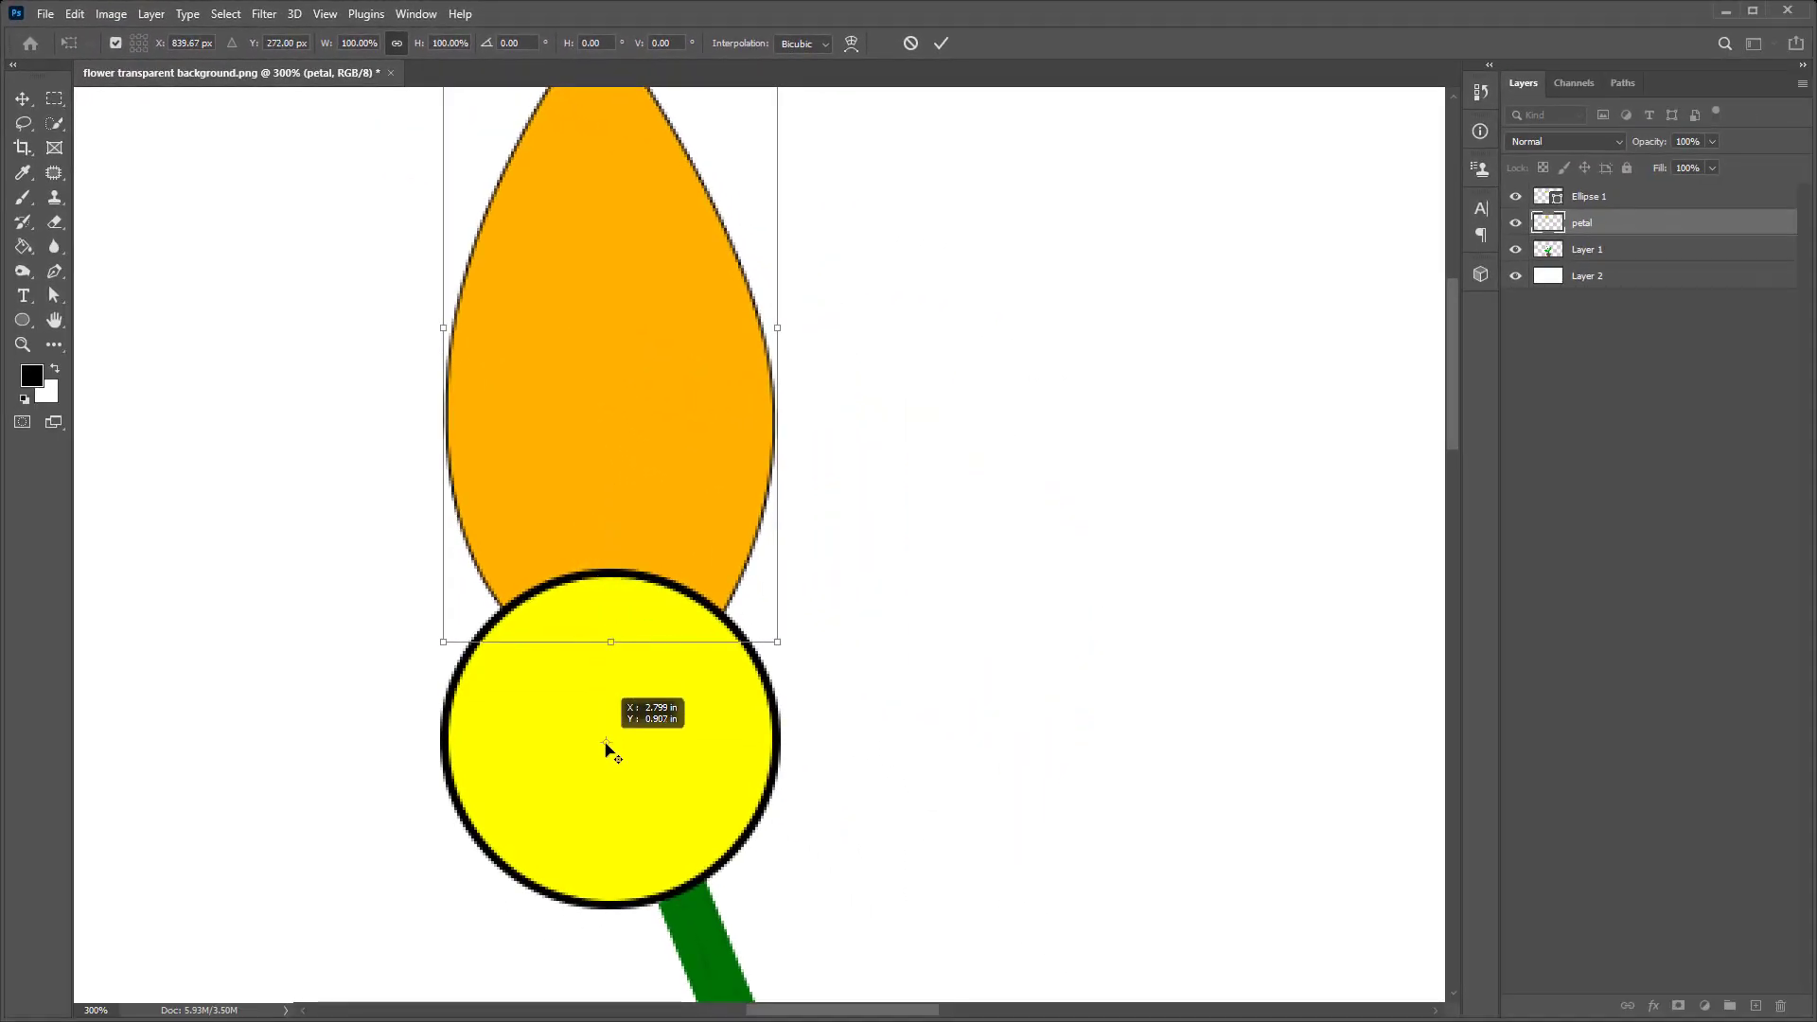
Rotate the petal about -77° around the yellow centre and apply the transform.
left_click(595, 621, "alt")
left_click(583, 501, "alt")
key("ctrl+plus")
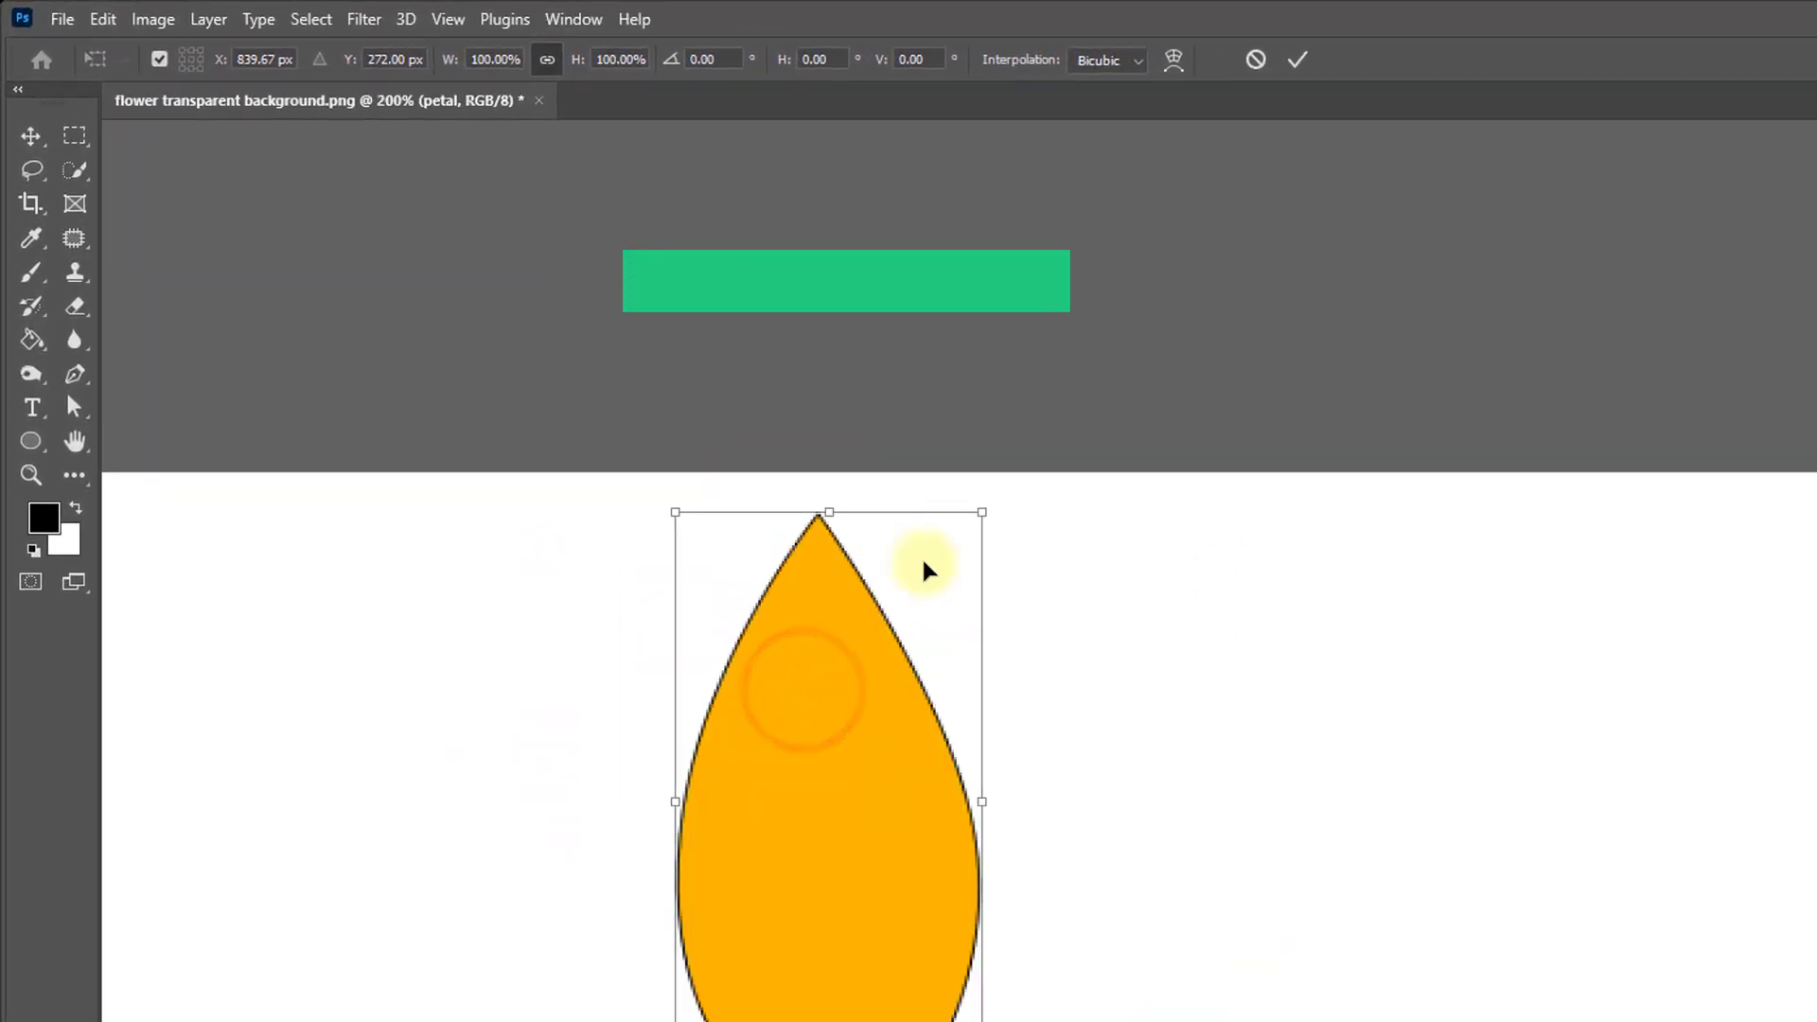
left_click(821, 502, "alt")
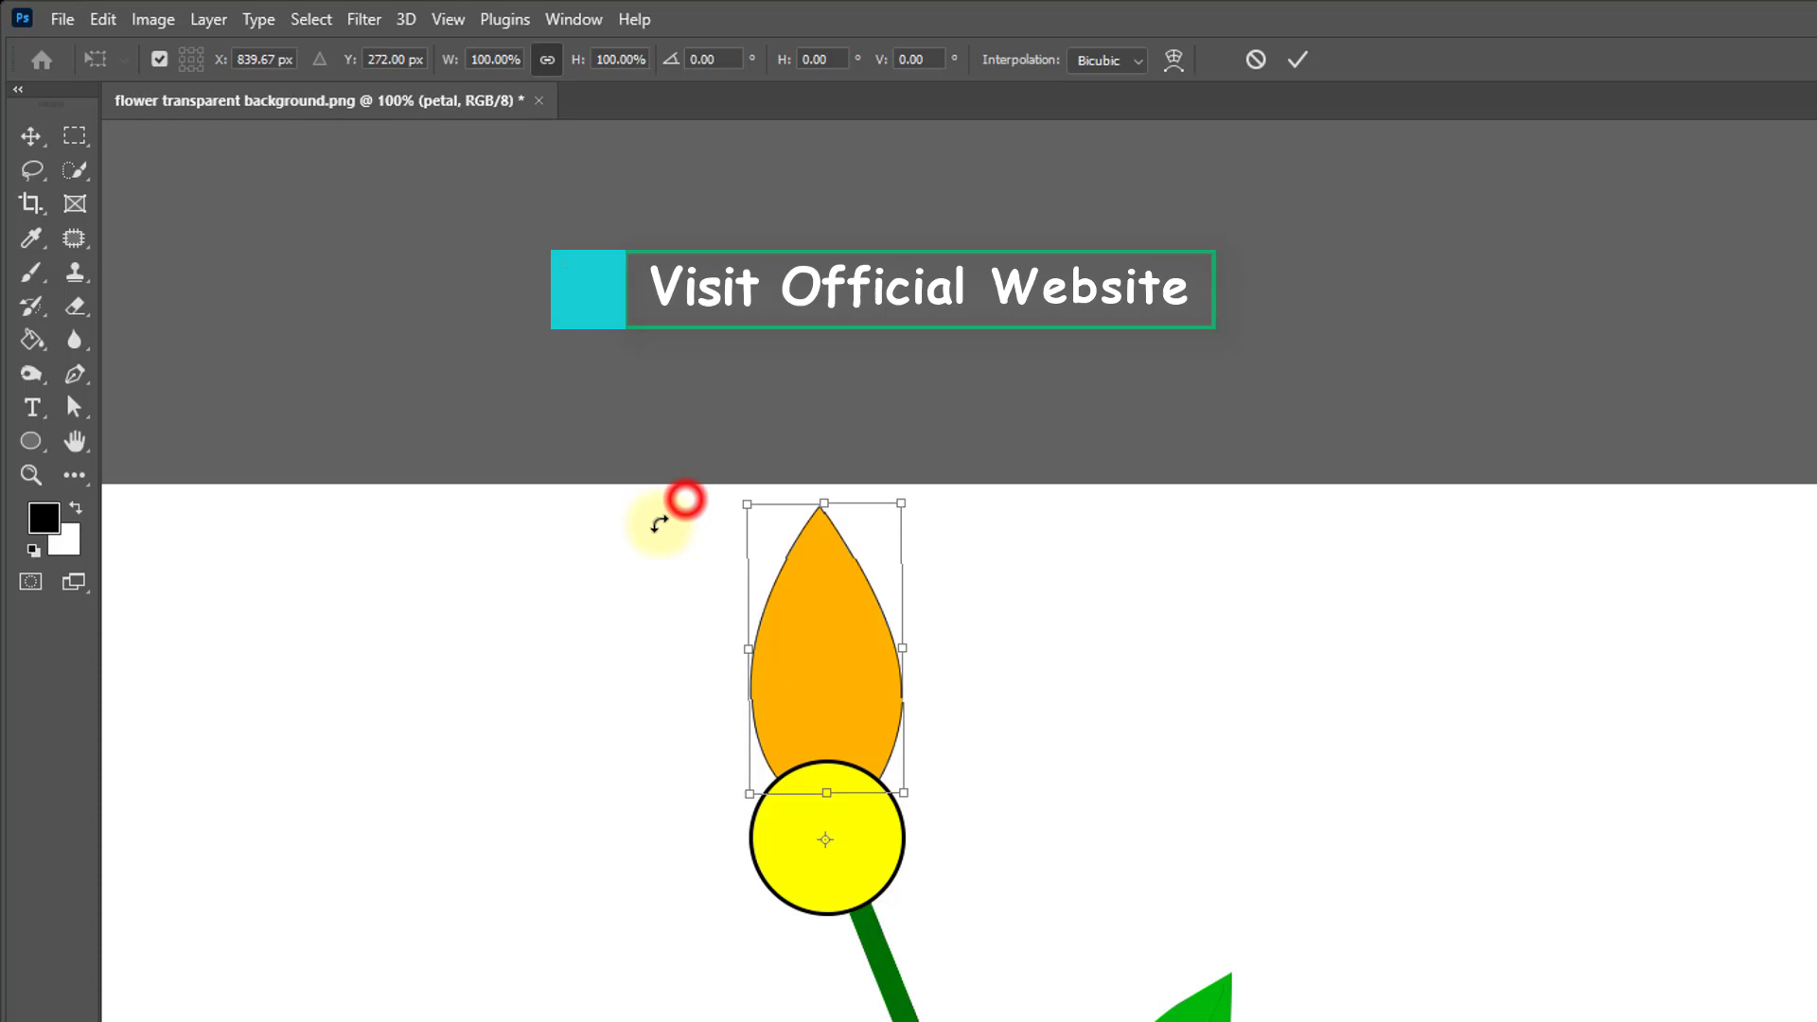
left_click_drag(659, 523, 411, 905)
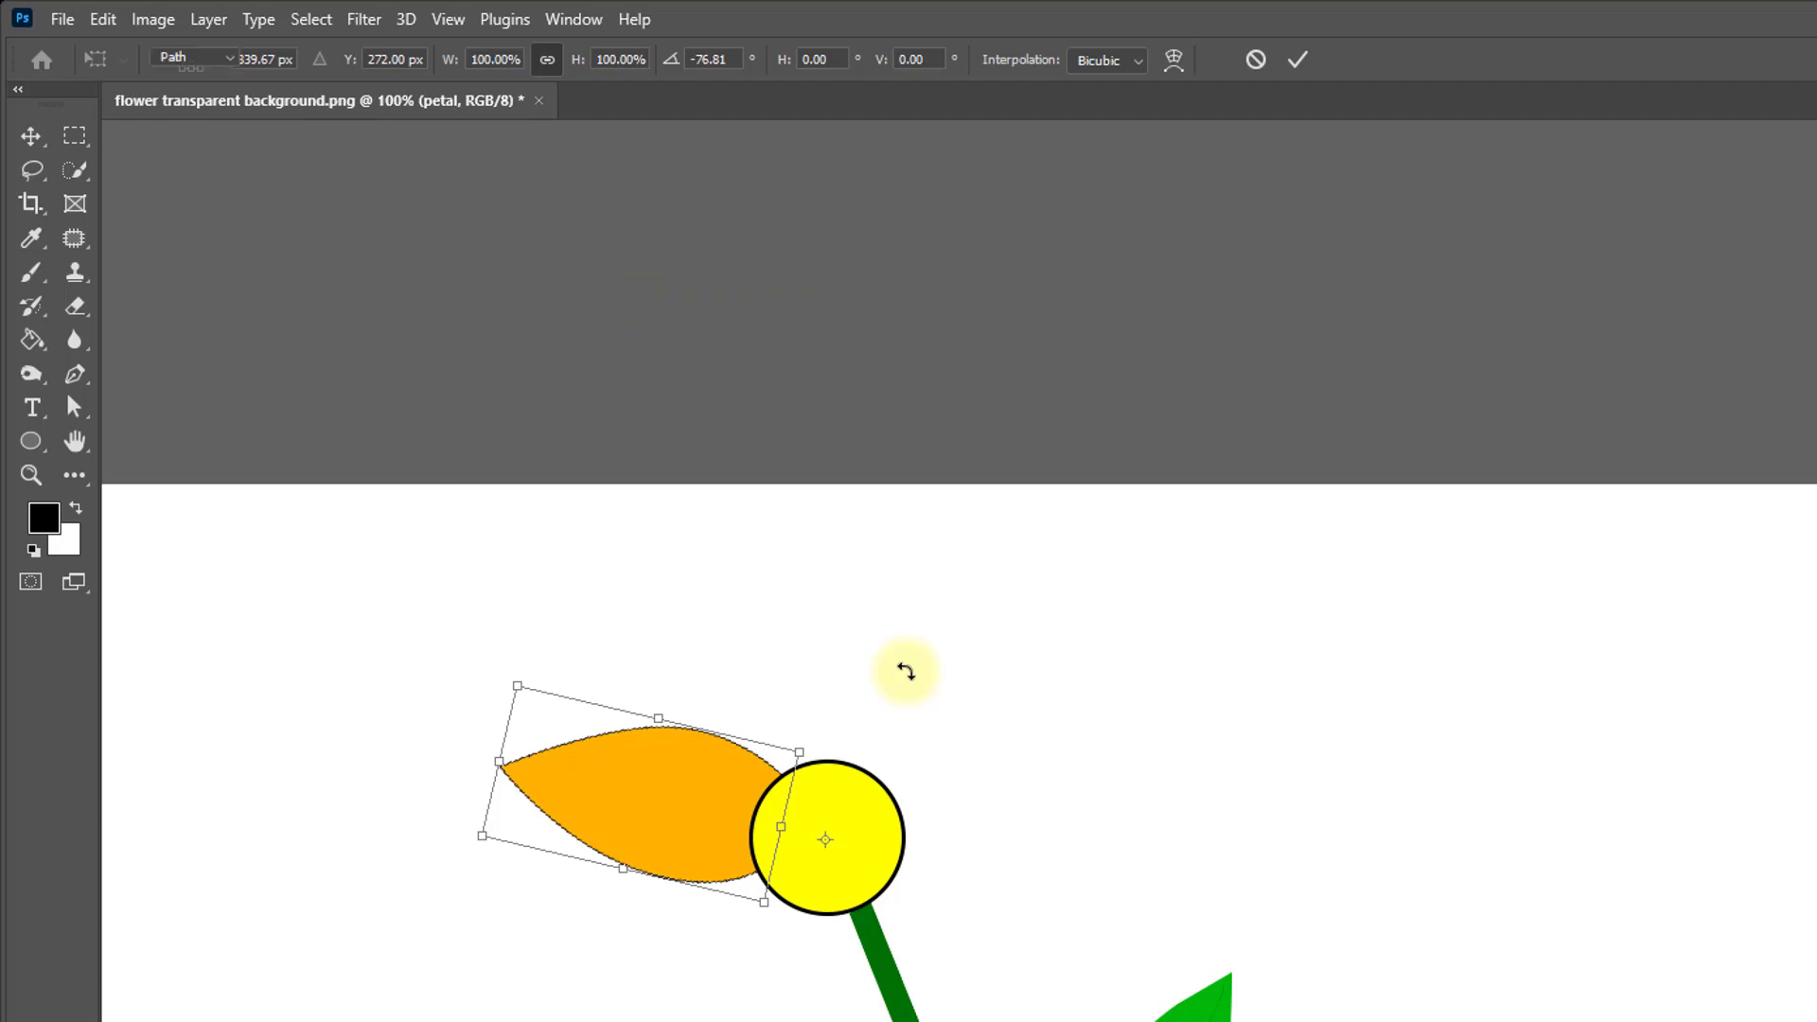
key("p")
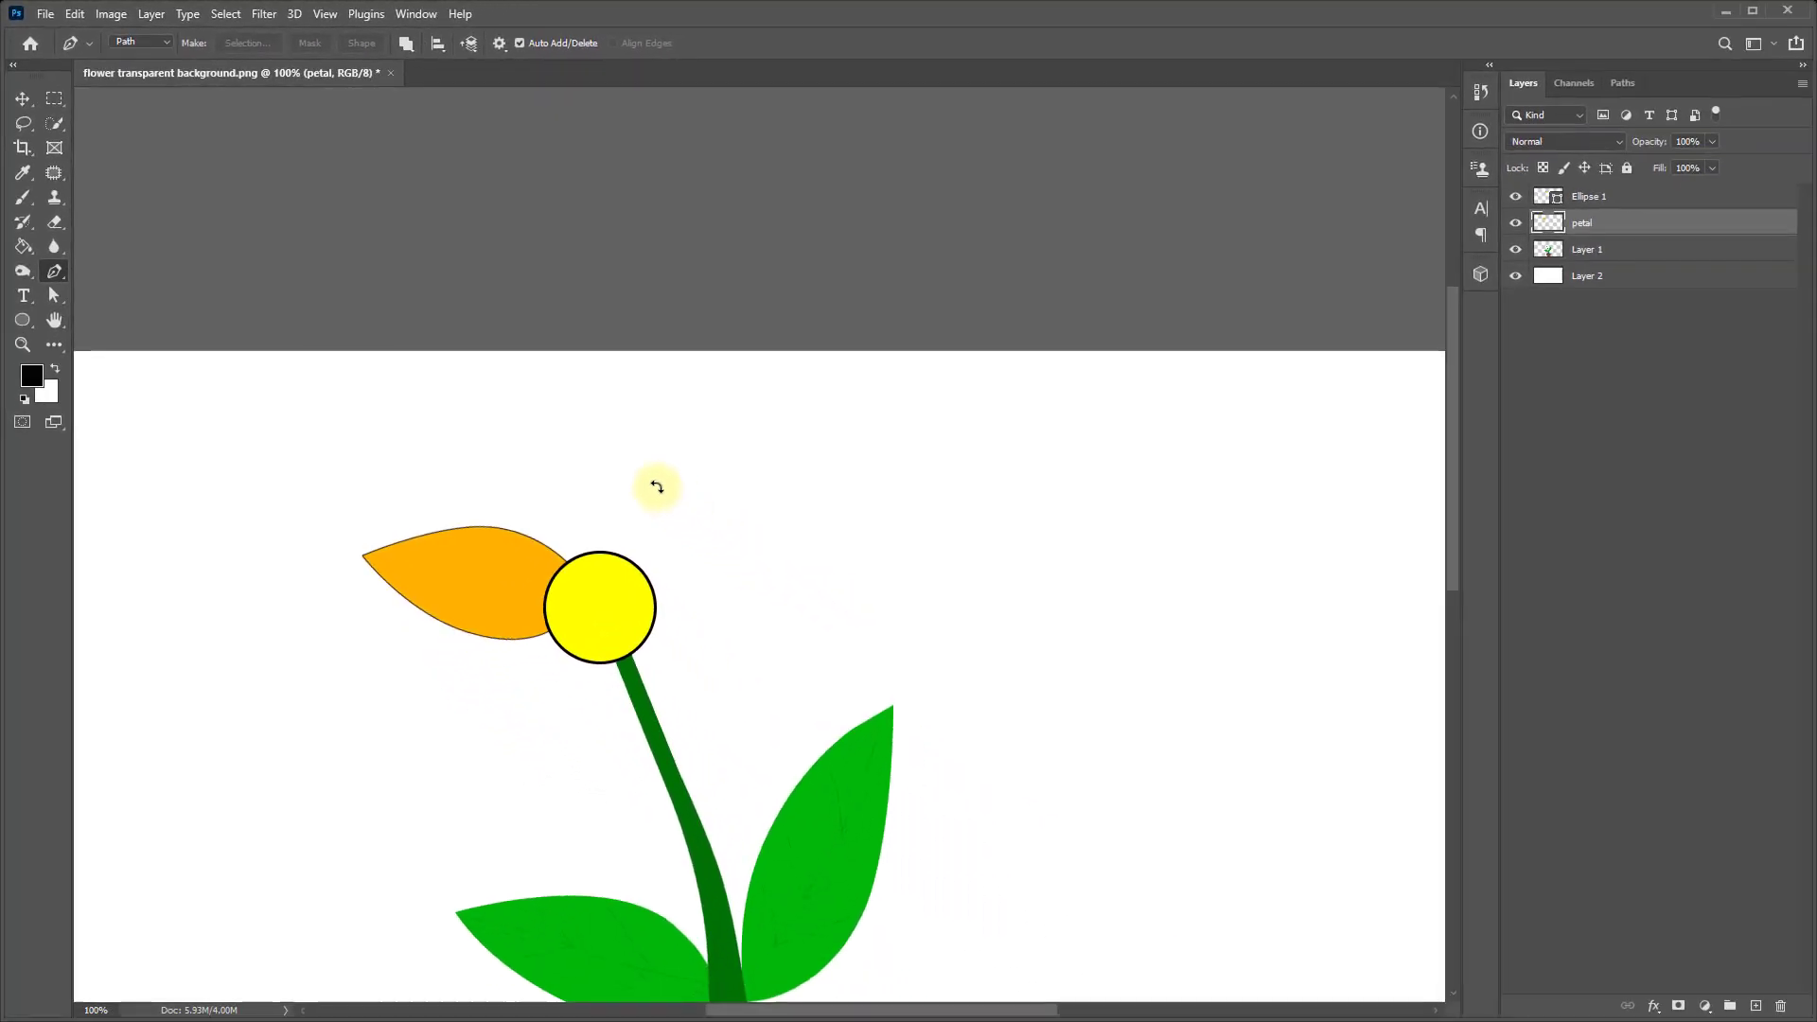
Repeat the rotation on four successive duplicates of the petal so that five petals surround the yellow centre.
key("ctrl+alt+shift+t")
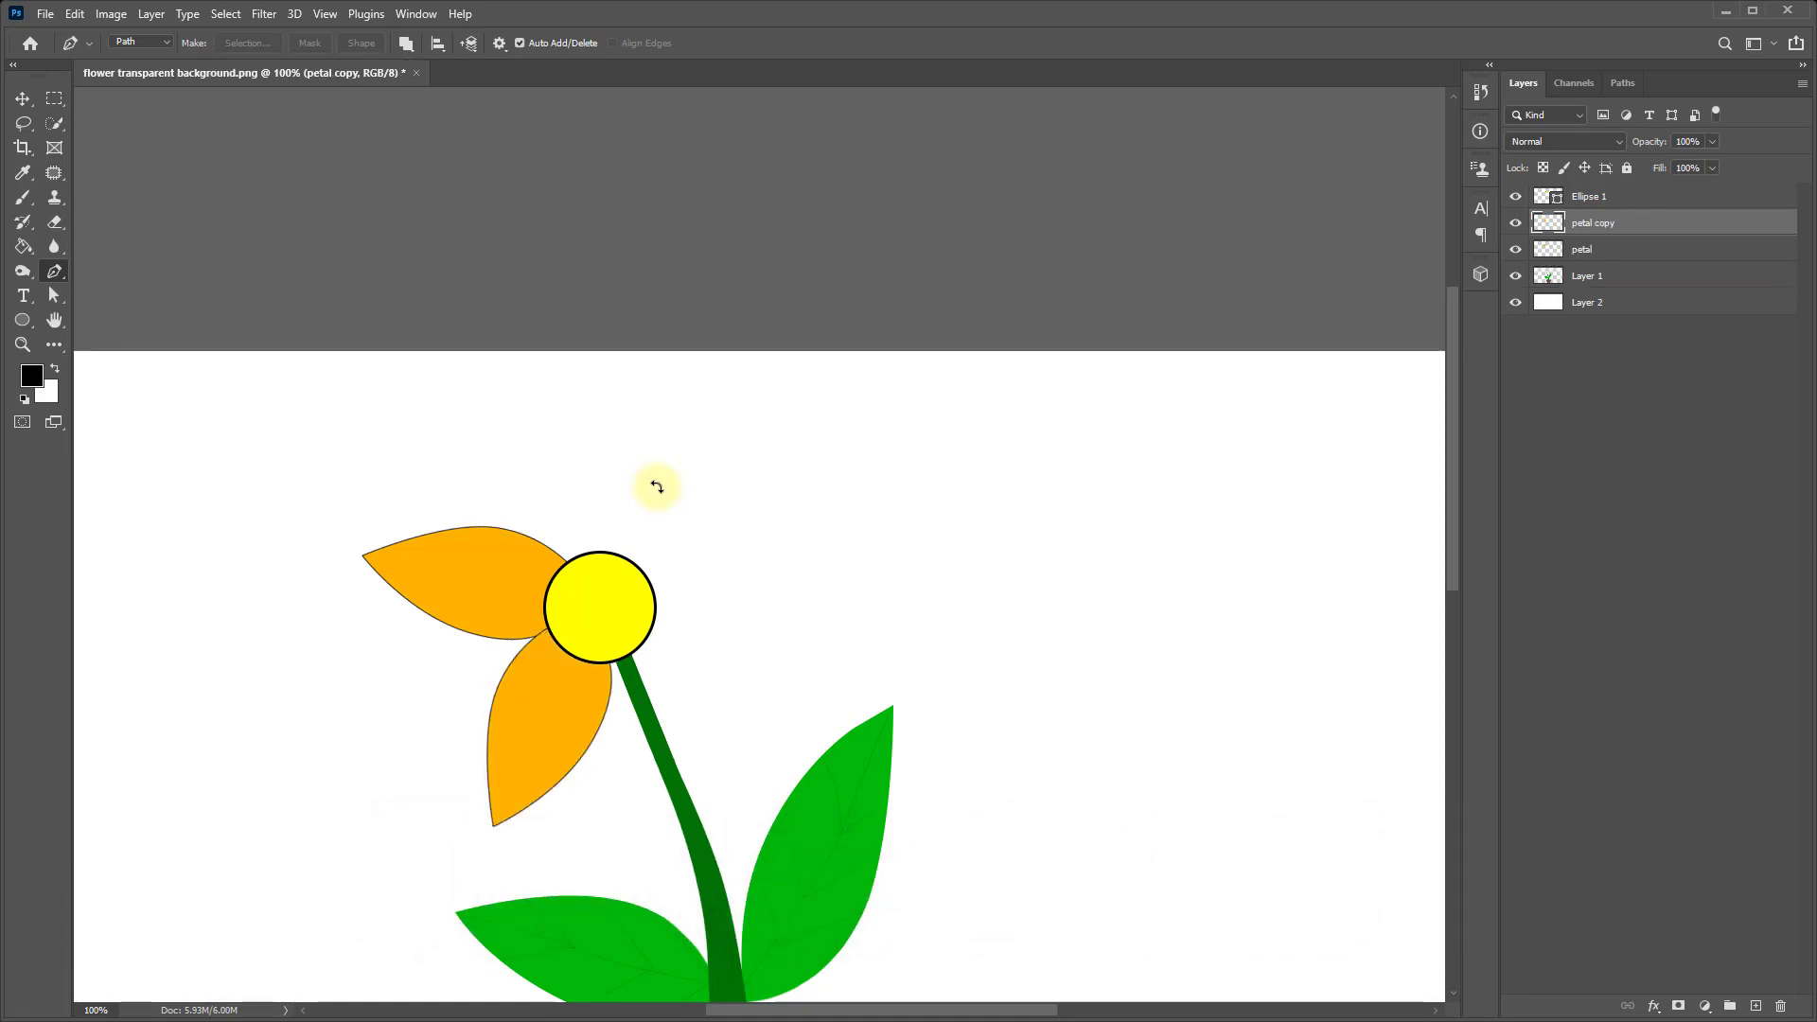
key("ctrl+alt+shift+t")
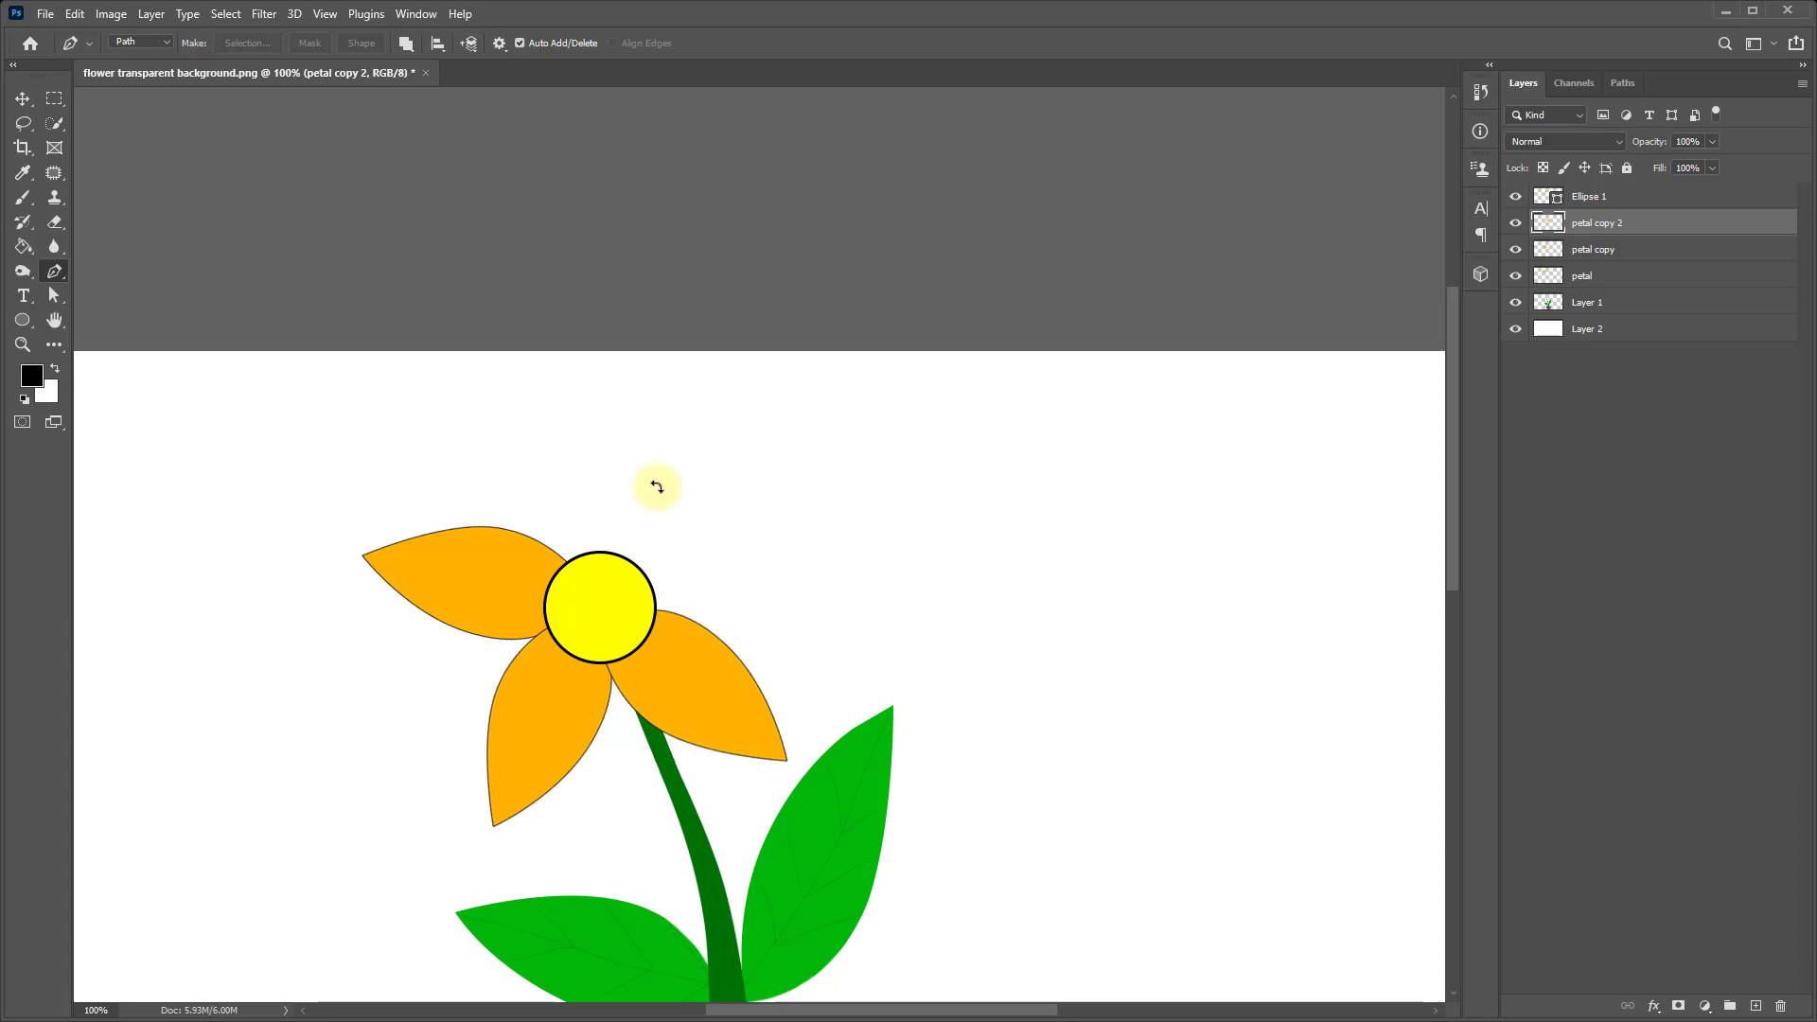
key("ctrl+alt+shift+t")
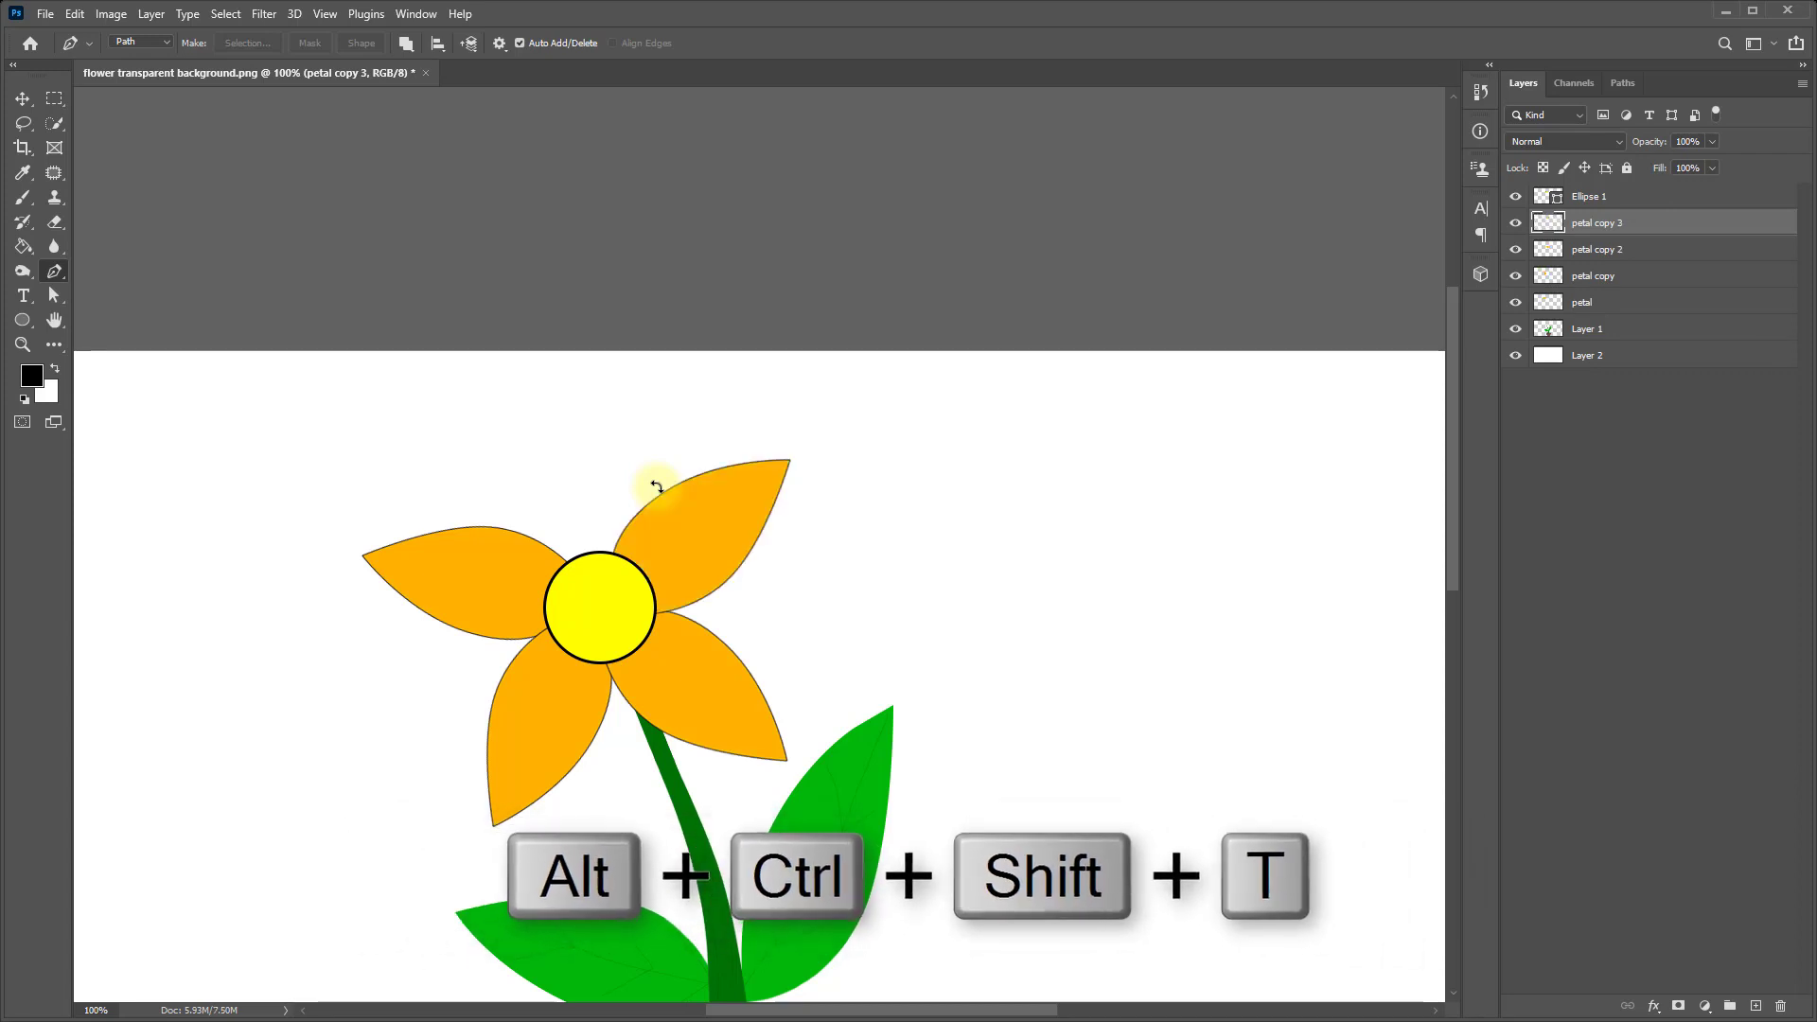
key("ctrl+alt+shift+t")
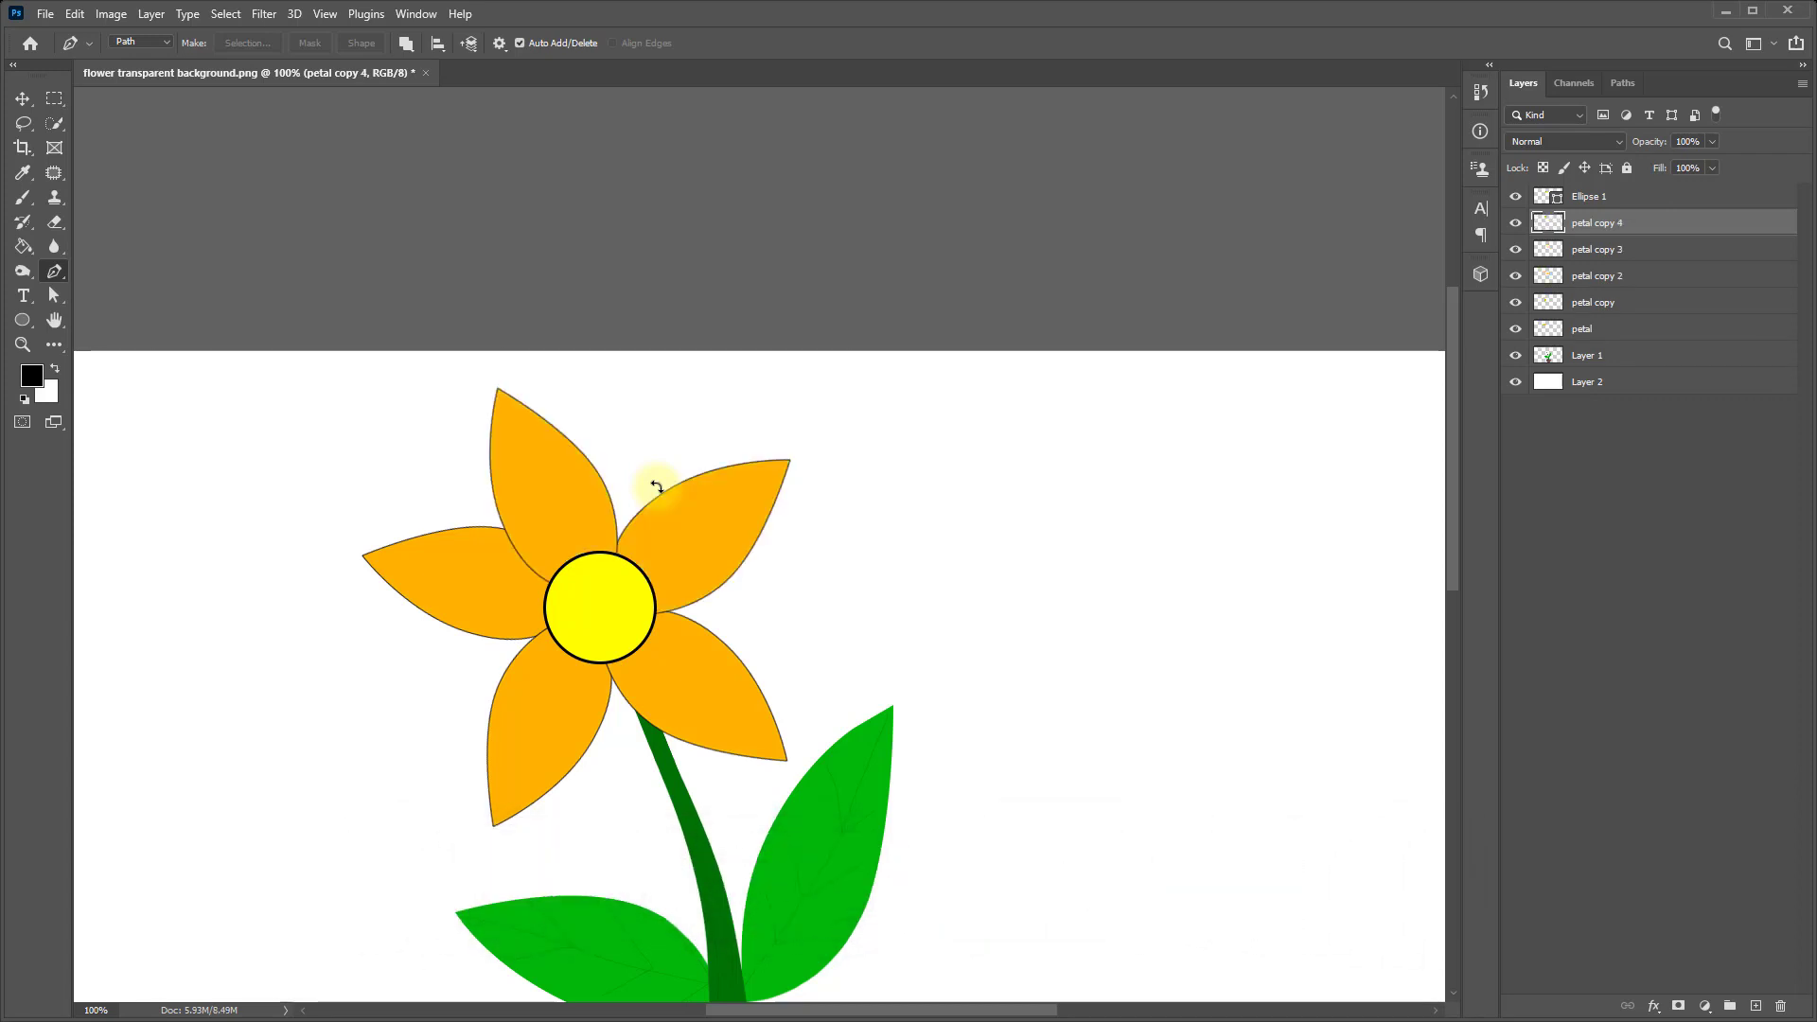
Rotate the petal copy 4 layer about 10.5° clockwise, nudge it slightly toward the gap, and apply the transform.
key("ctrl+t")
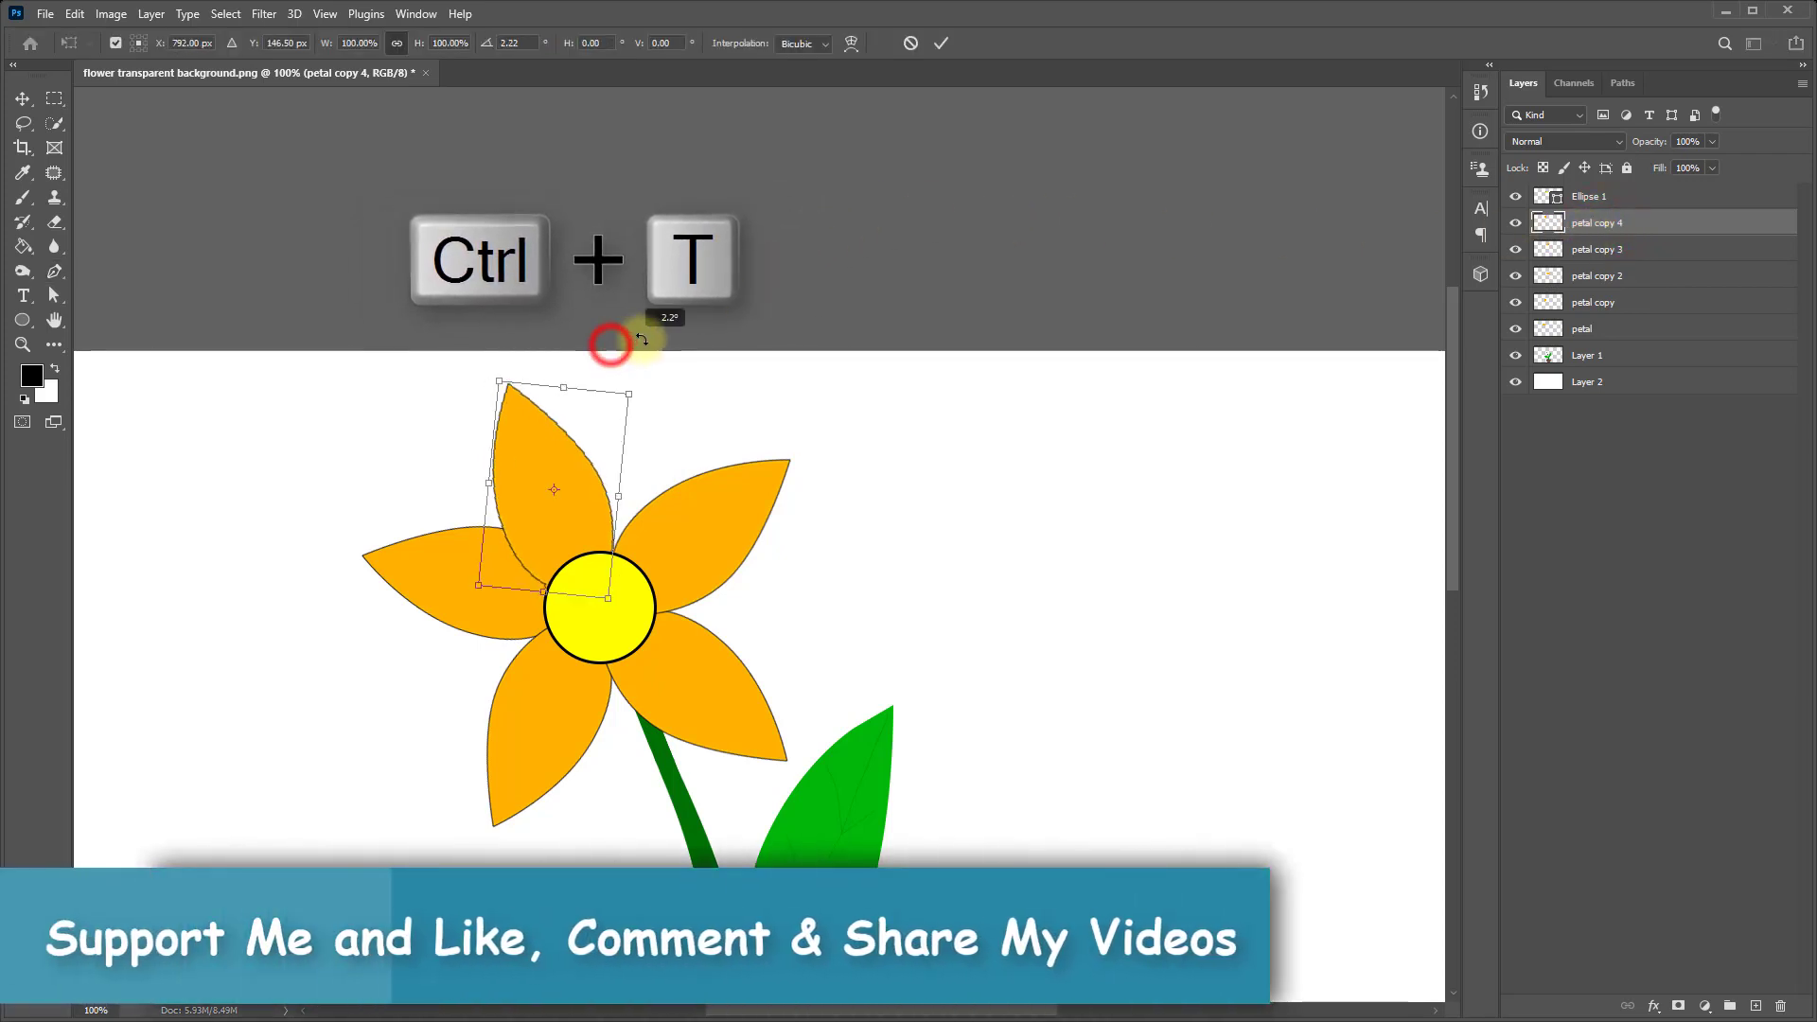
mouse_move(609, 344)
left_mouse_down()
mouse_move(629, 331)
mouse_move(634, 355)
left_mouse_up()
left_click_drag(578, 473, 580, 479)
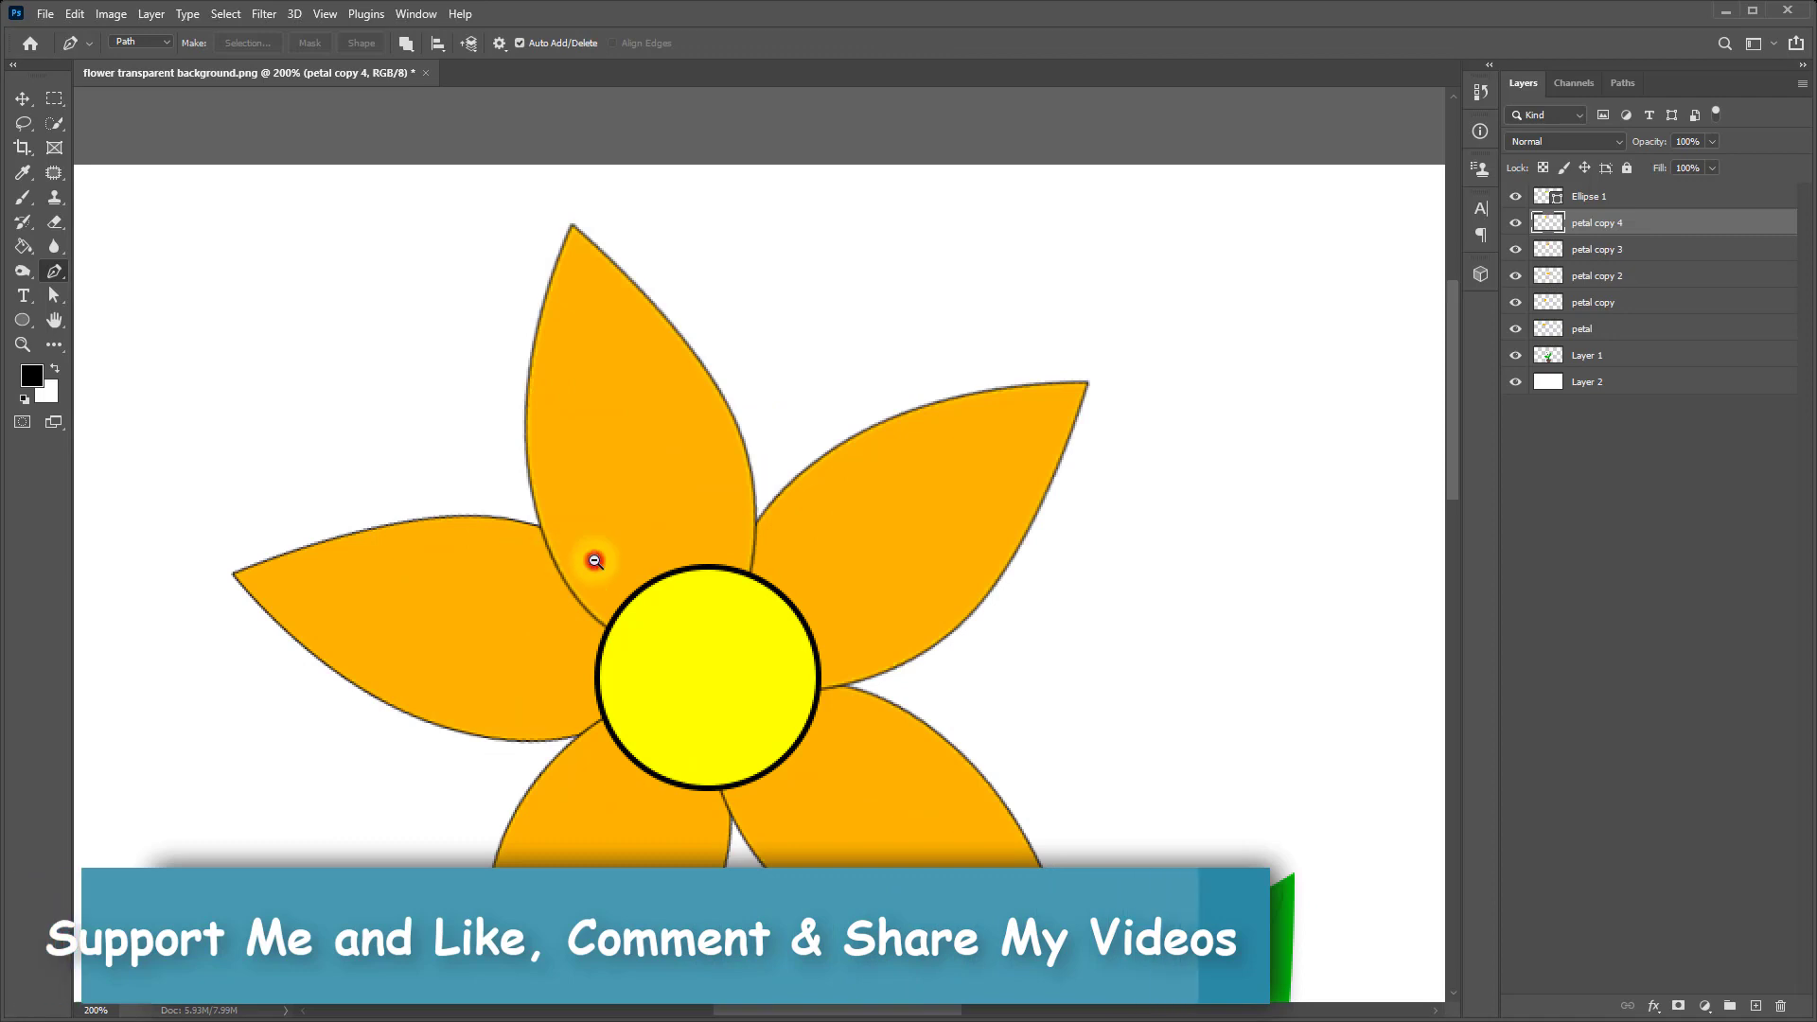
left_click(594, 562, "alt")
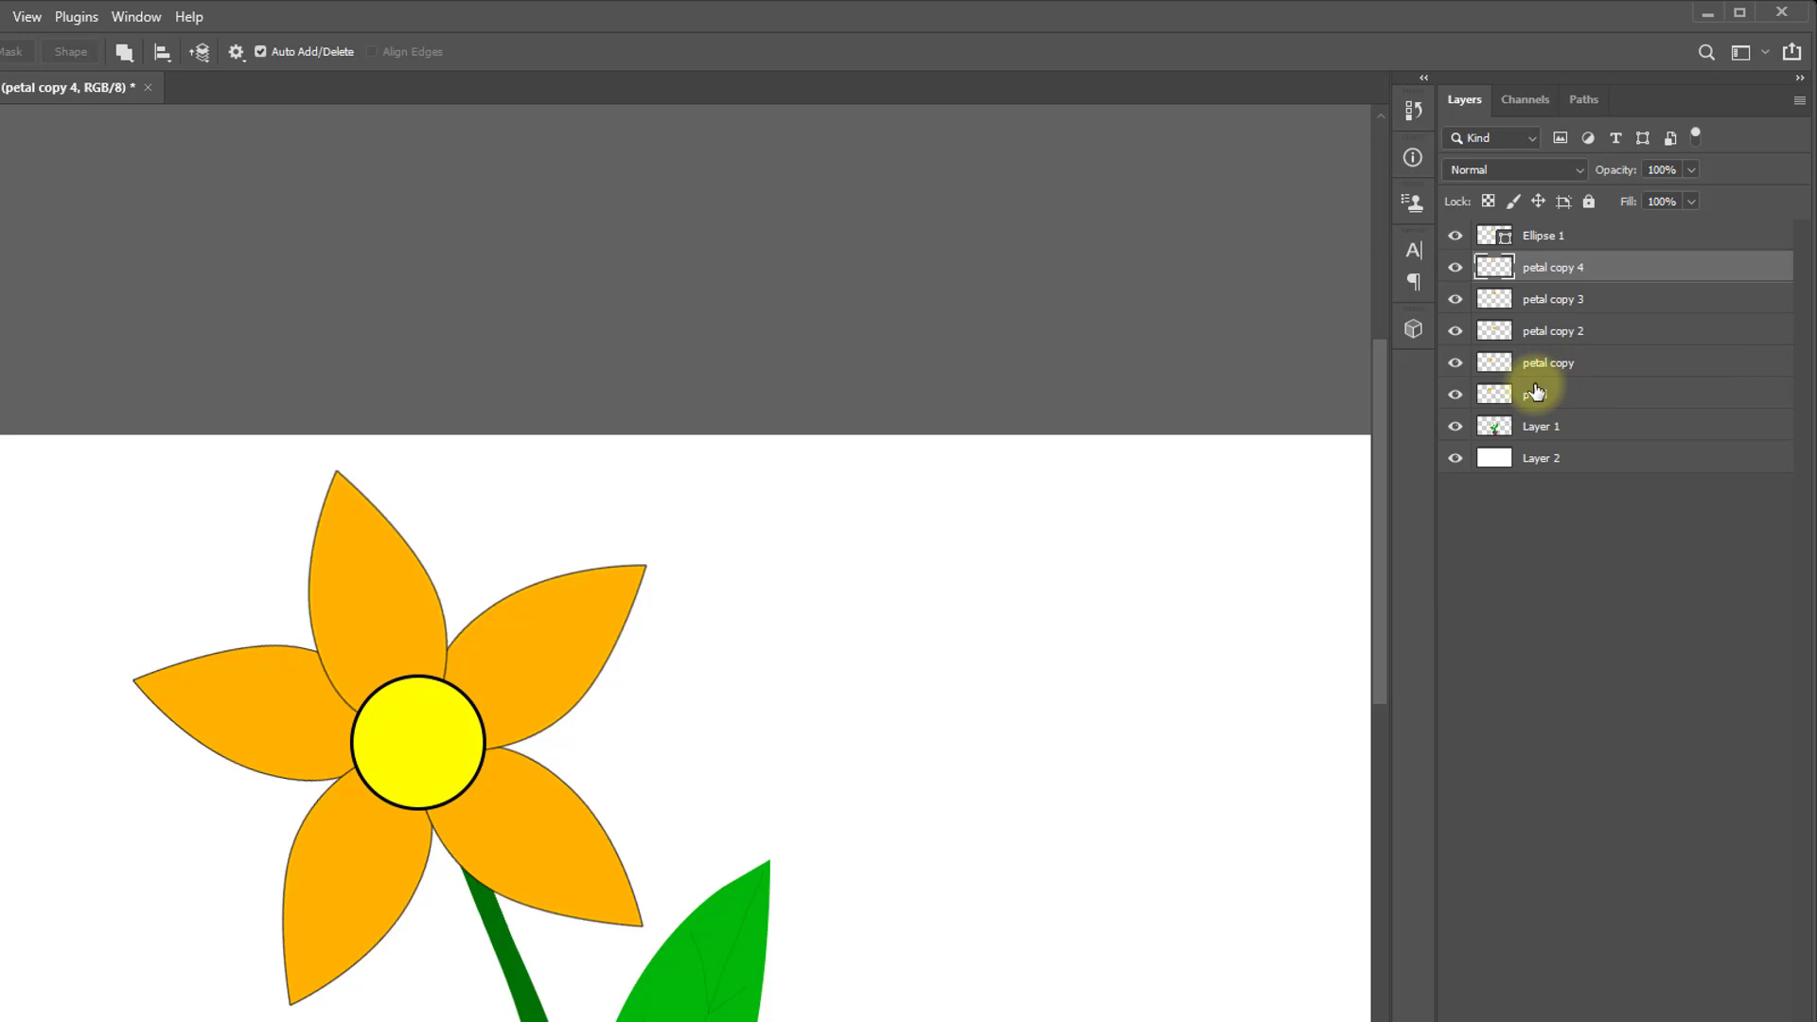
Select all five petal layers together and shift them slightly to the right around the yellow centre.
left_click(1545, 396, "shift")
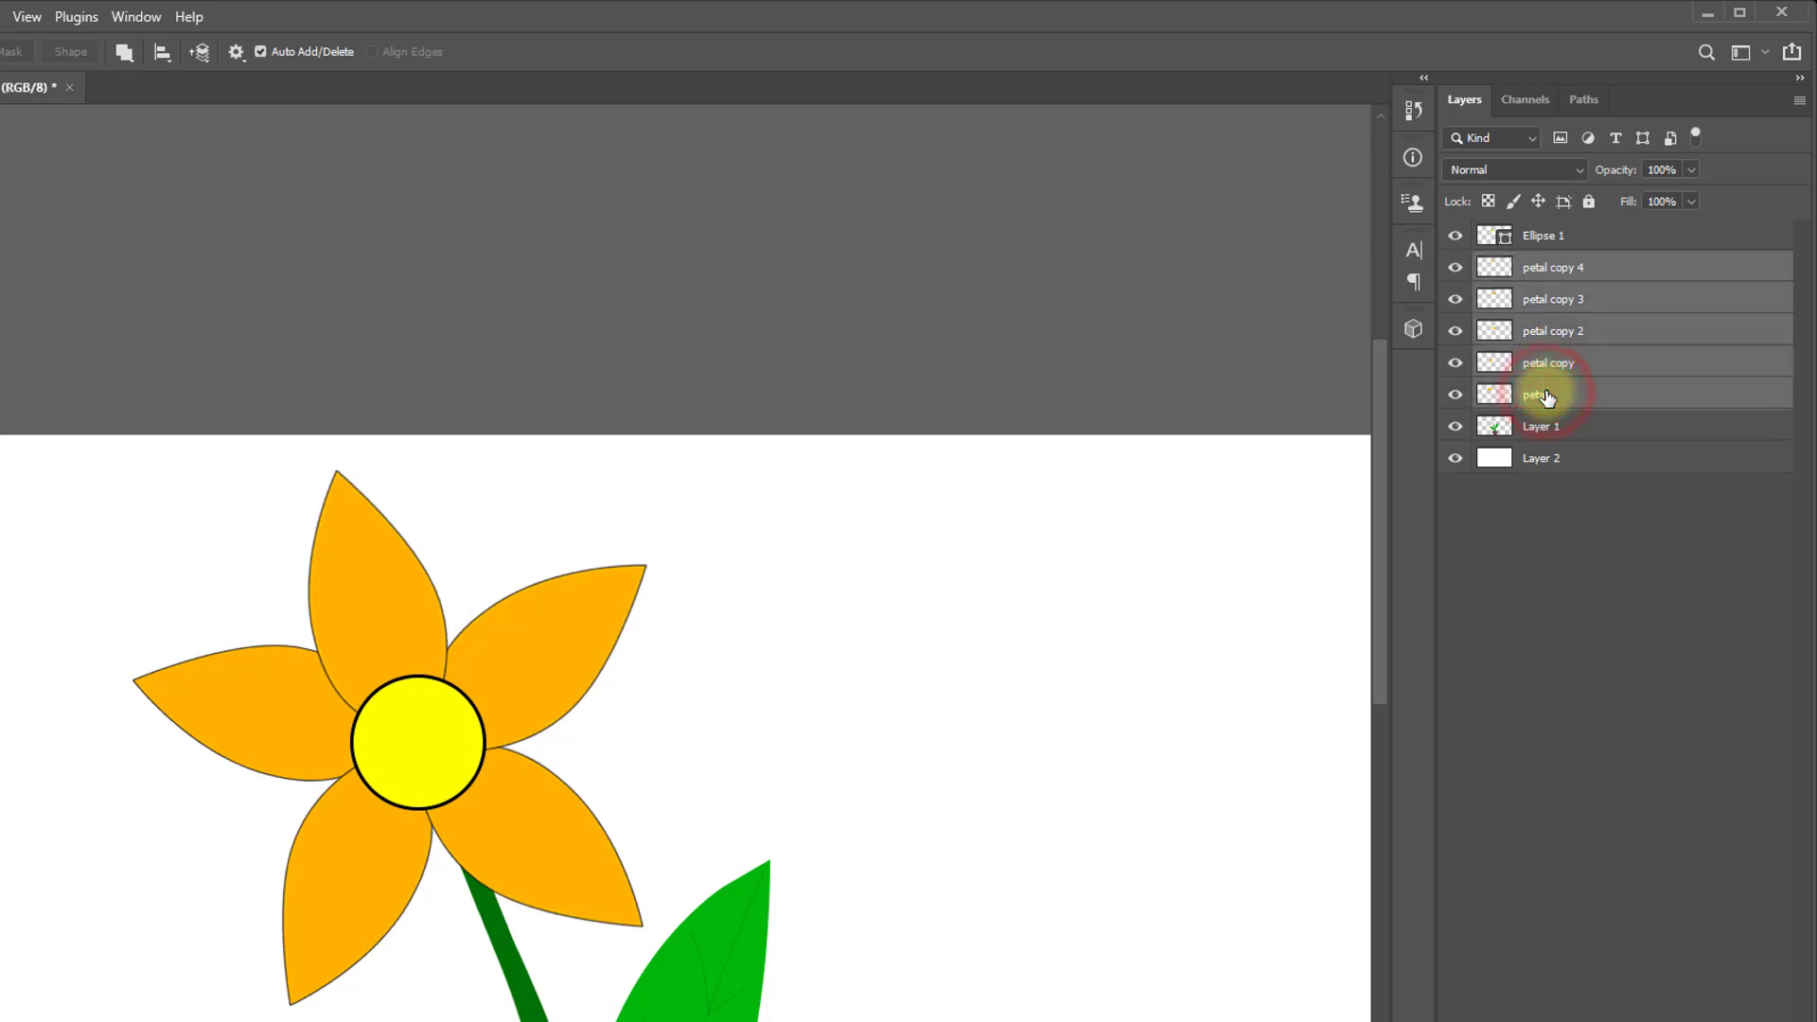
key("ctrl+t")
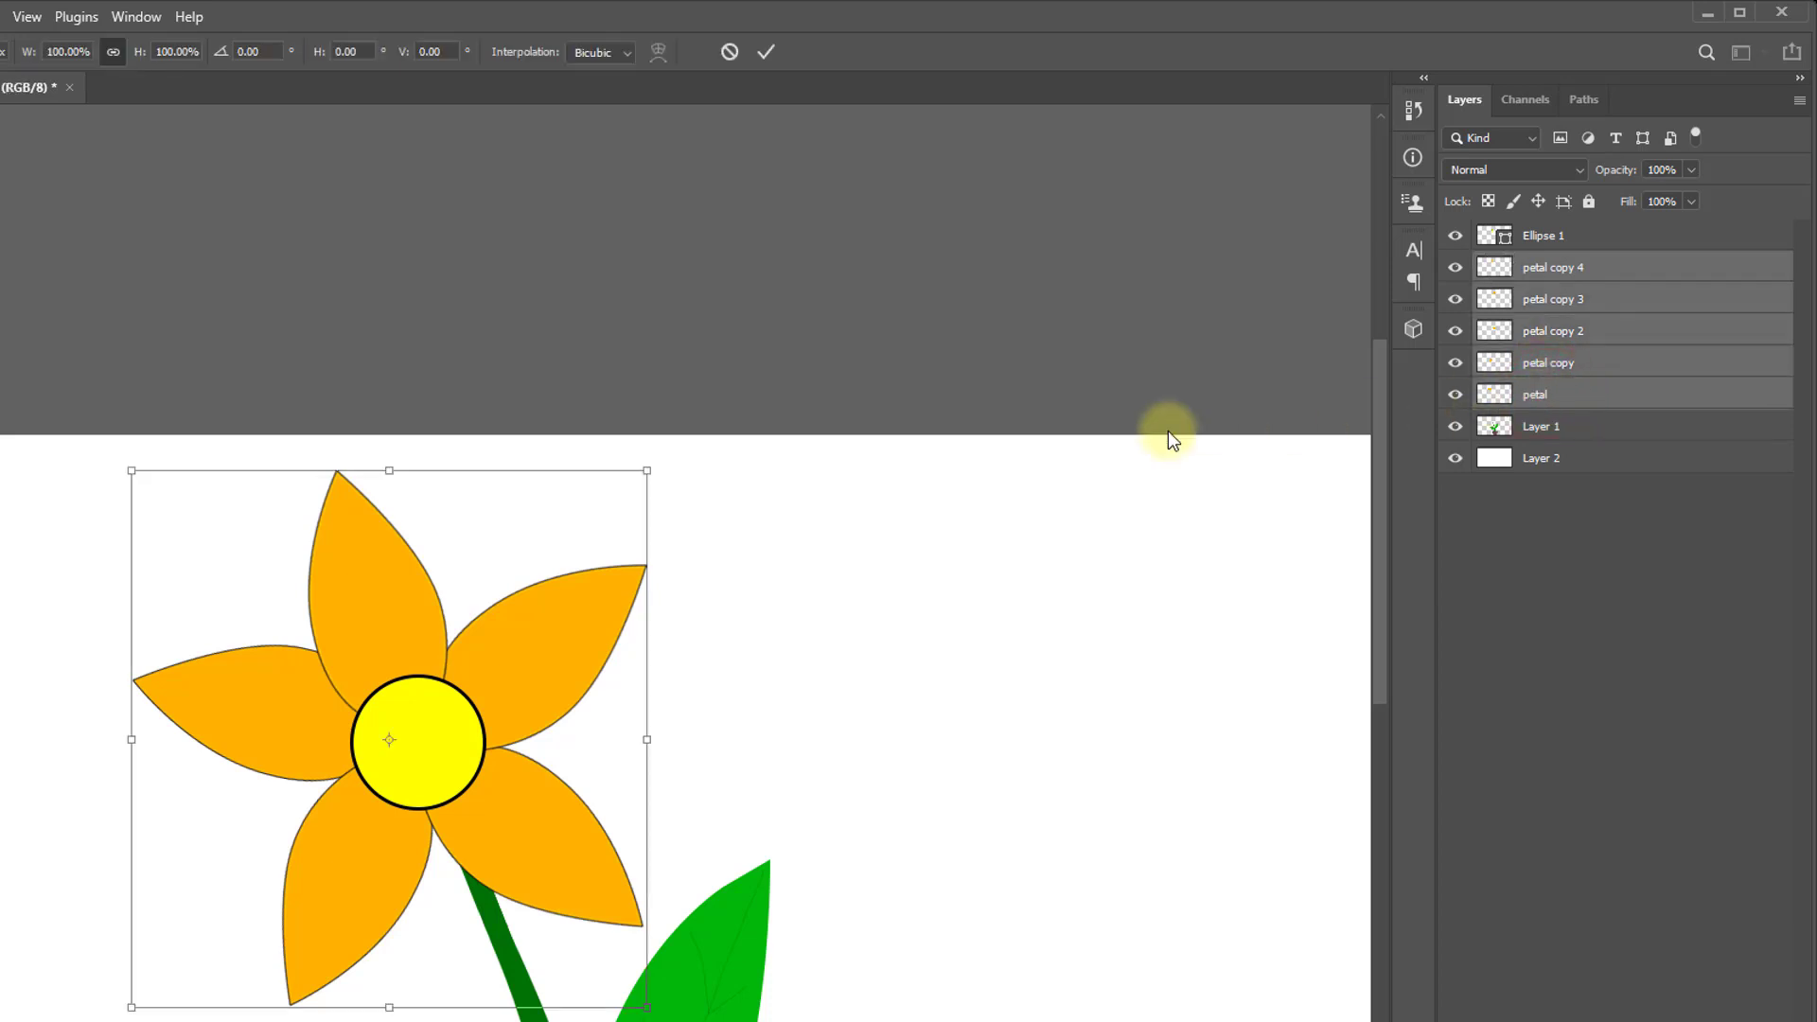
left_click_drag(462, 679, 473, 674)
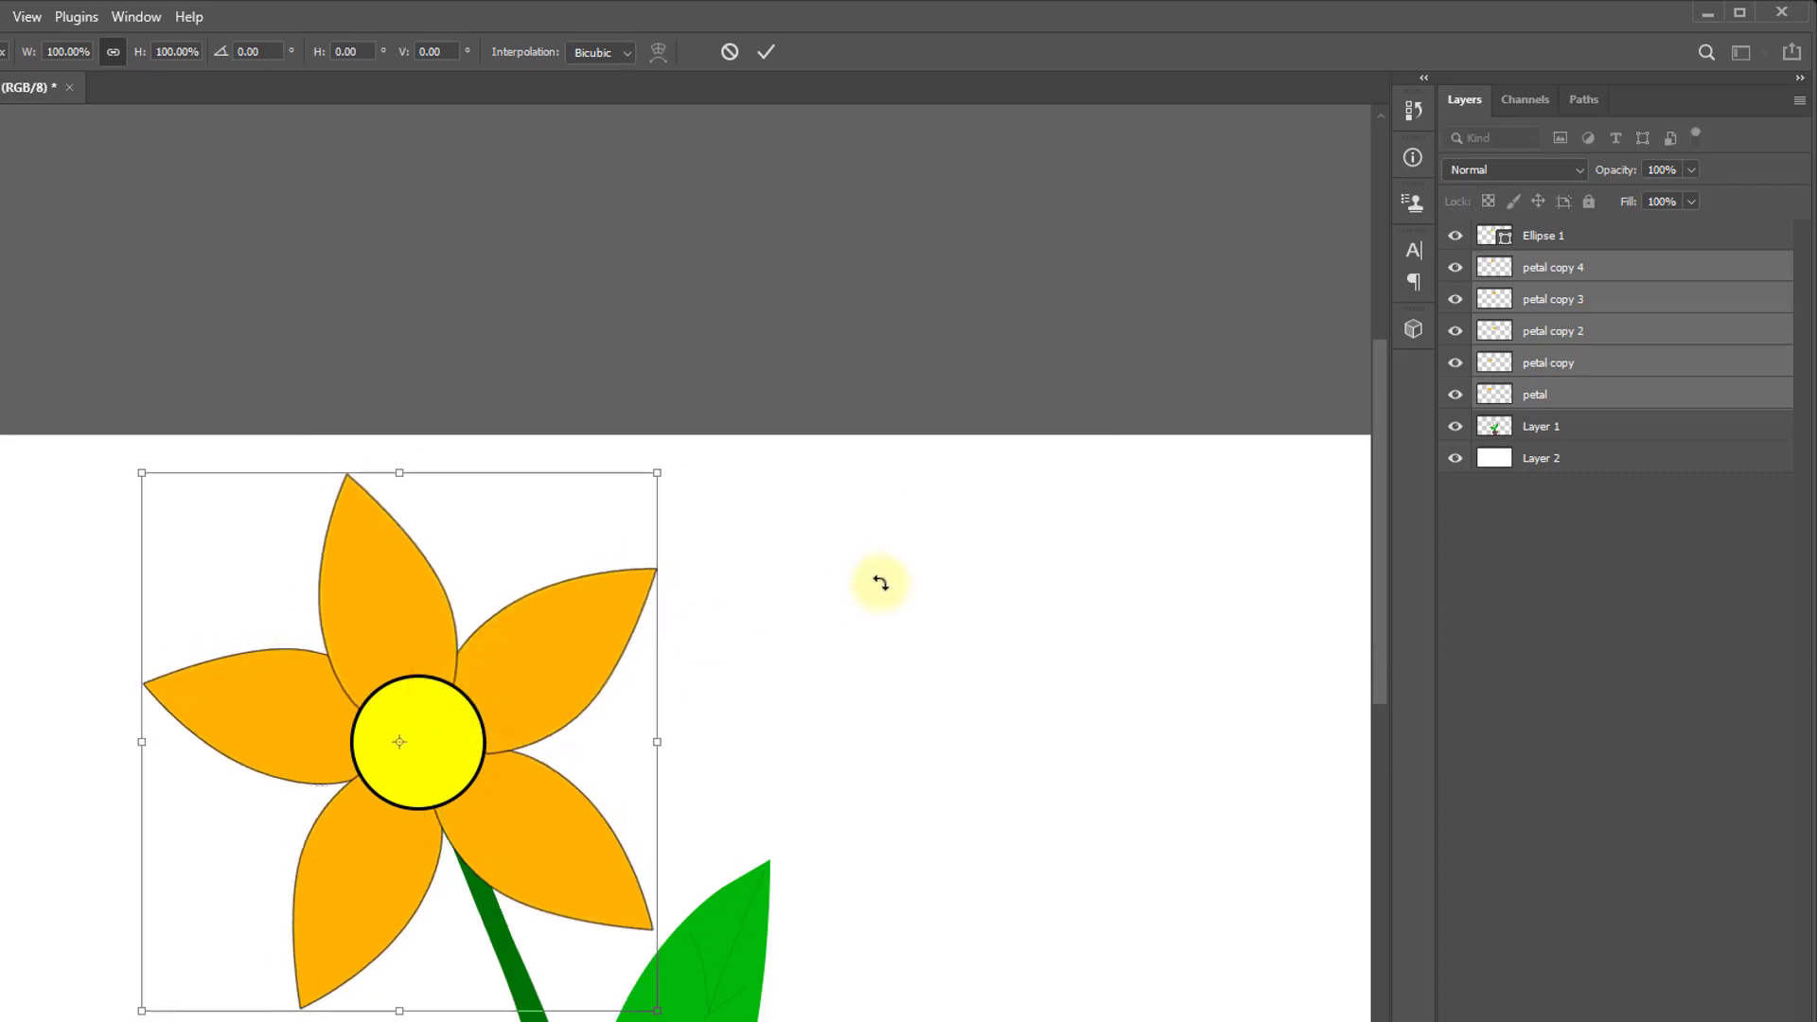
Add Ellipse 1 to the selected petal layers and shift the whole flower head slightly right over the stem.
left_click(1542, 234, "ctrl")
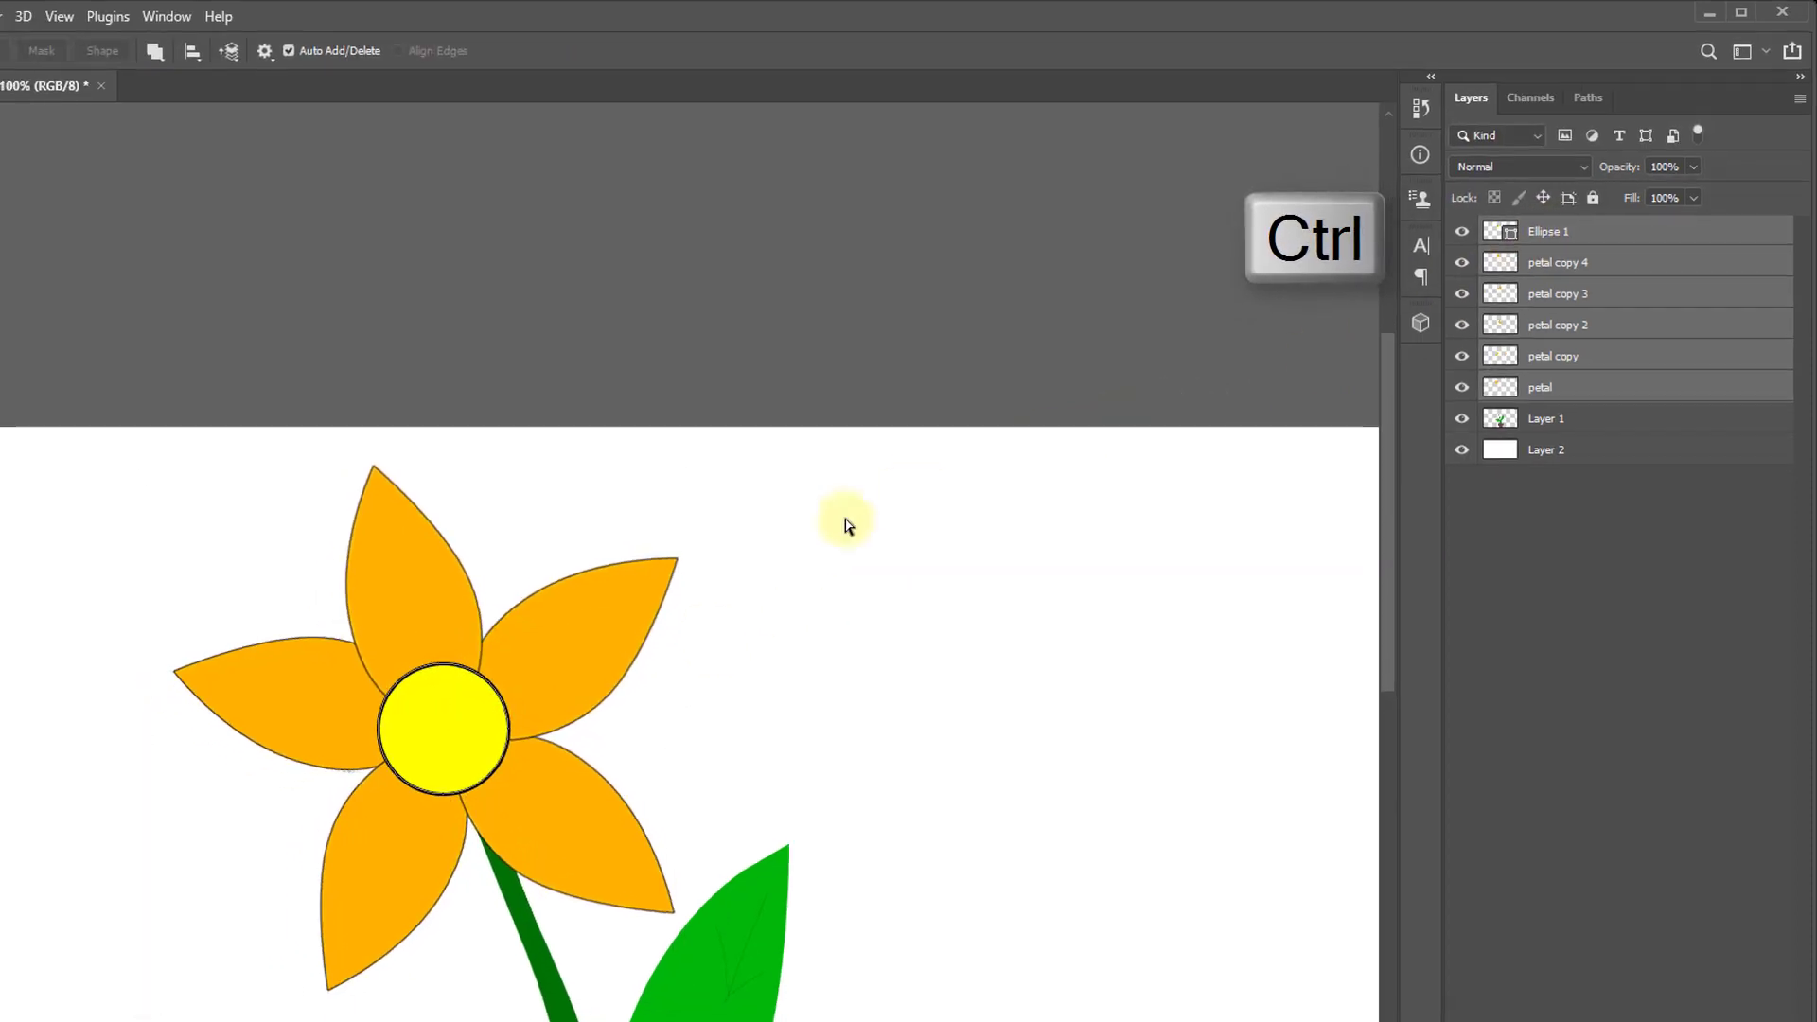
key("ctrl+t")
left_click_drag(456, 727, 470, 725)
key("Return")
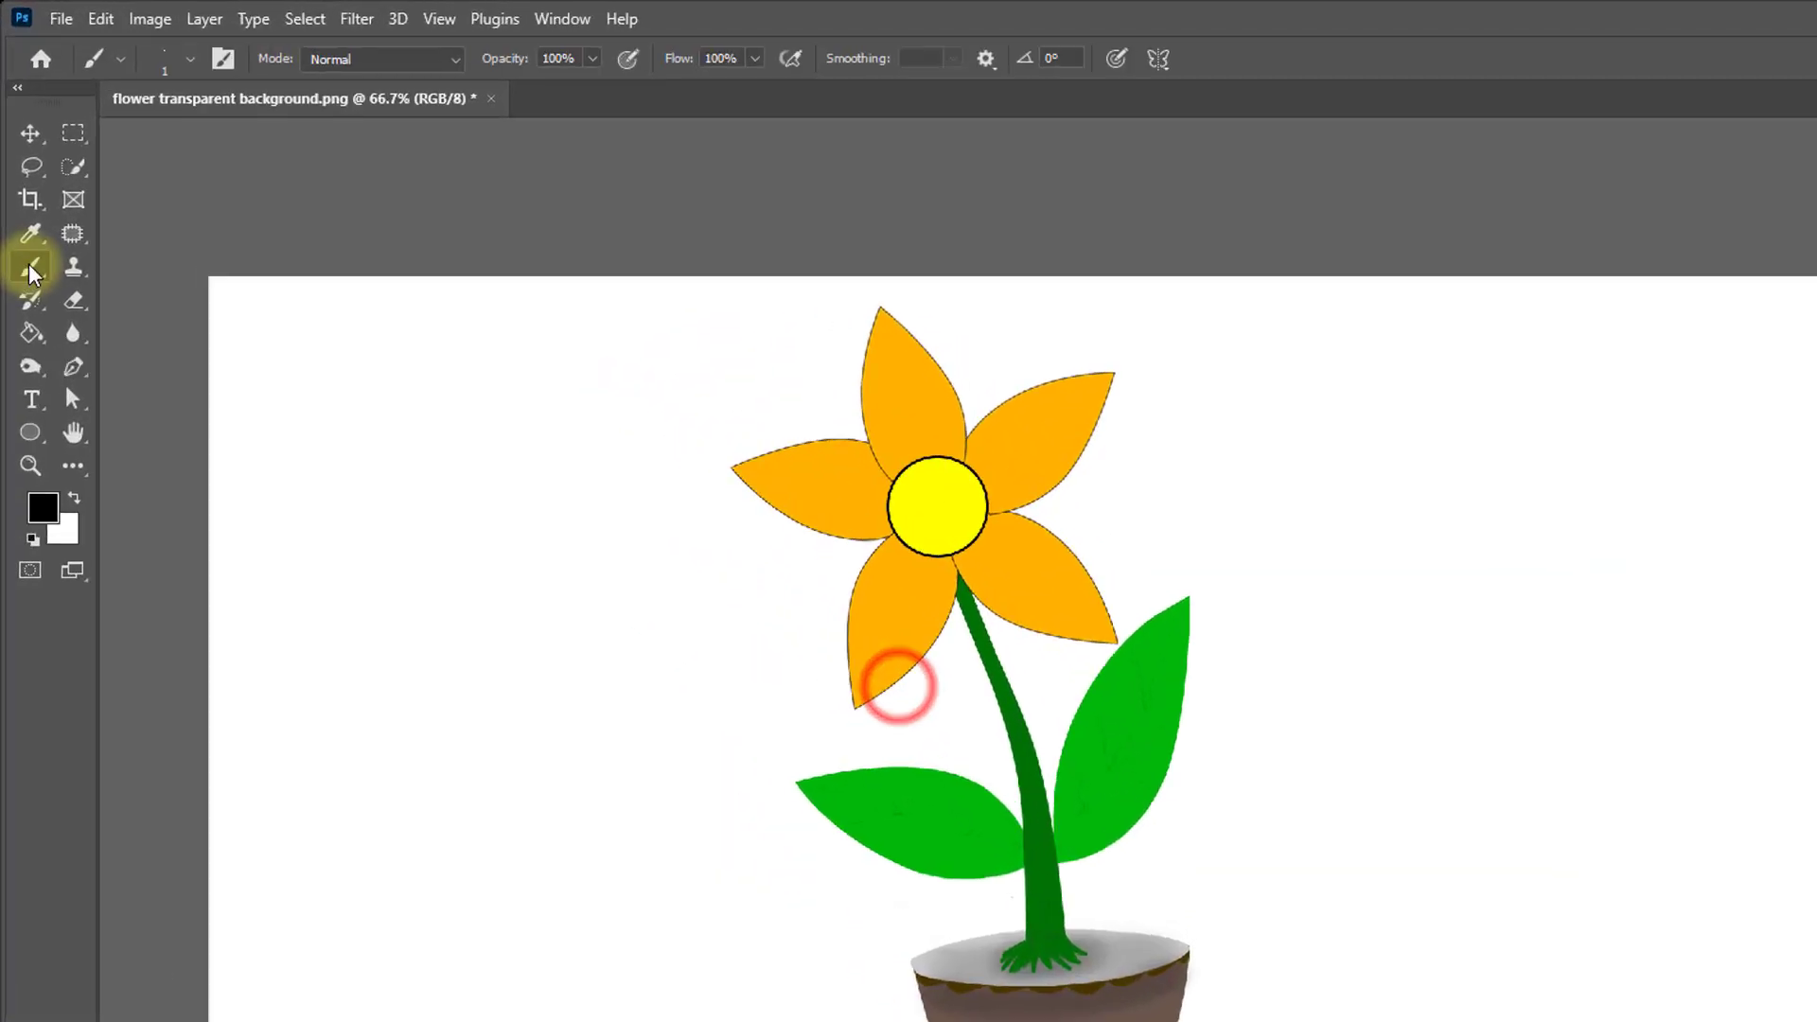
Create a new layer above Ellipse 1 and paint small black dots across the yellow centre with the Brush tool at size 3.
right_click(22, 197)
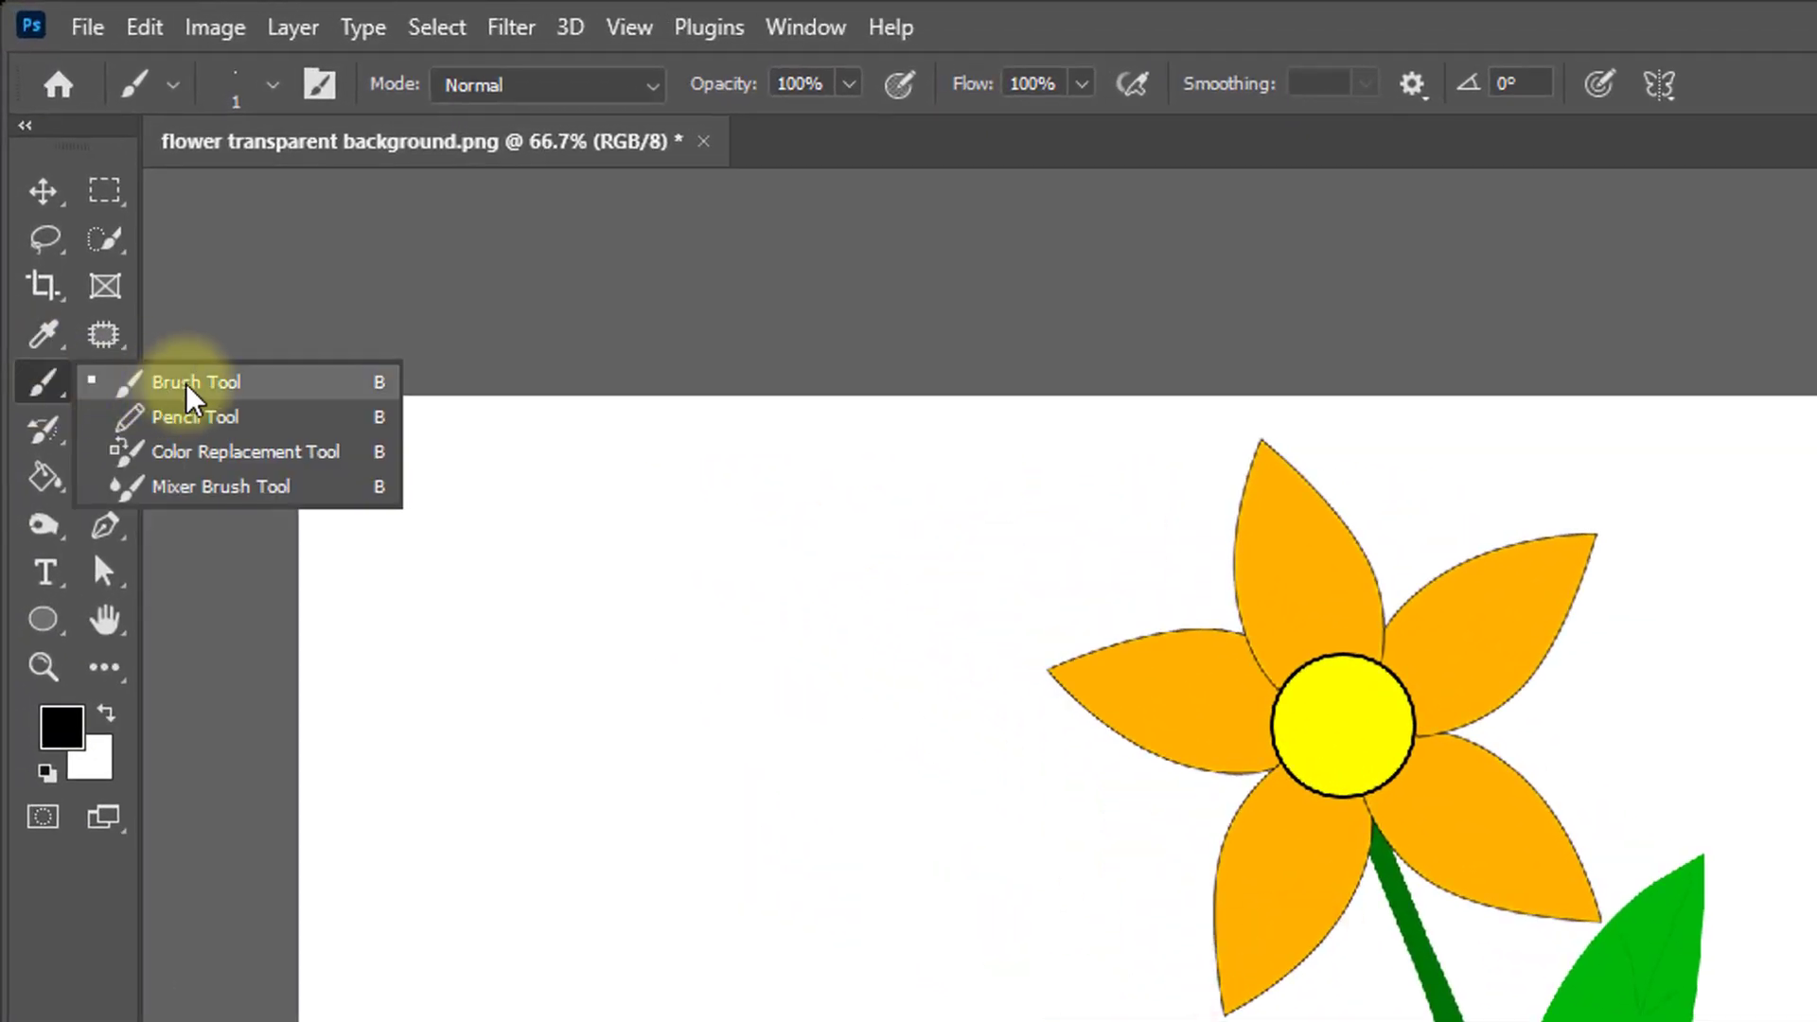
left_click(73, 202)
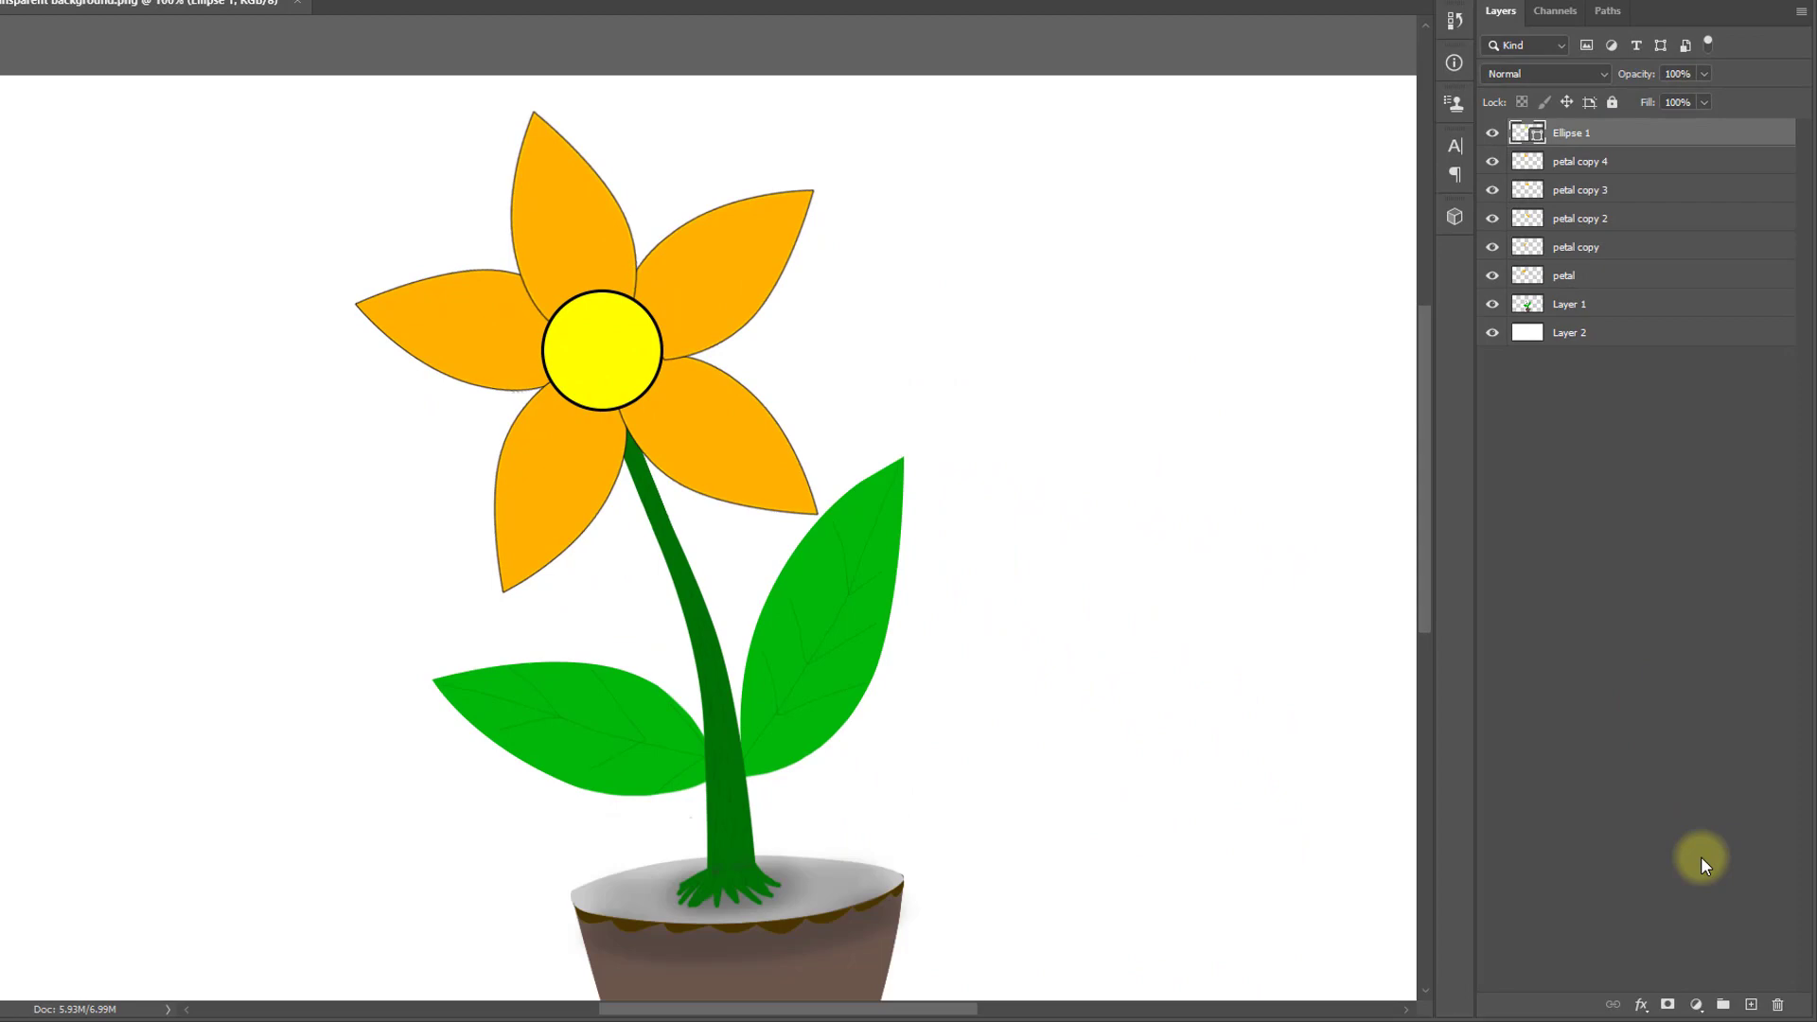
left_click(1752, 1004)
scroll(564, 332, "up", 1)
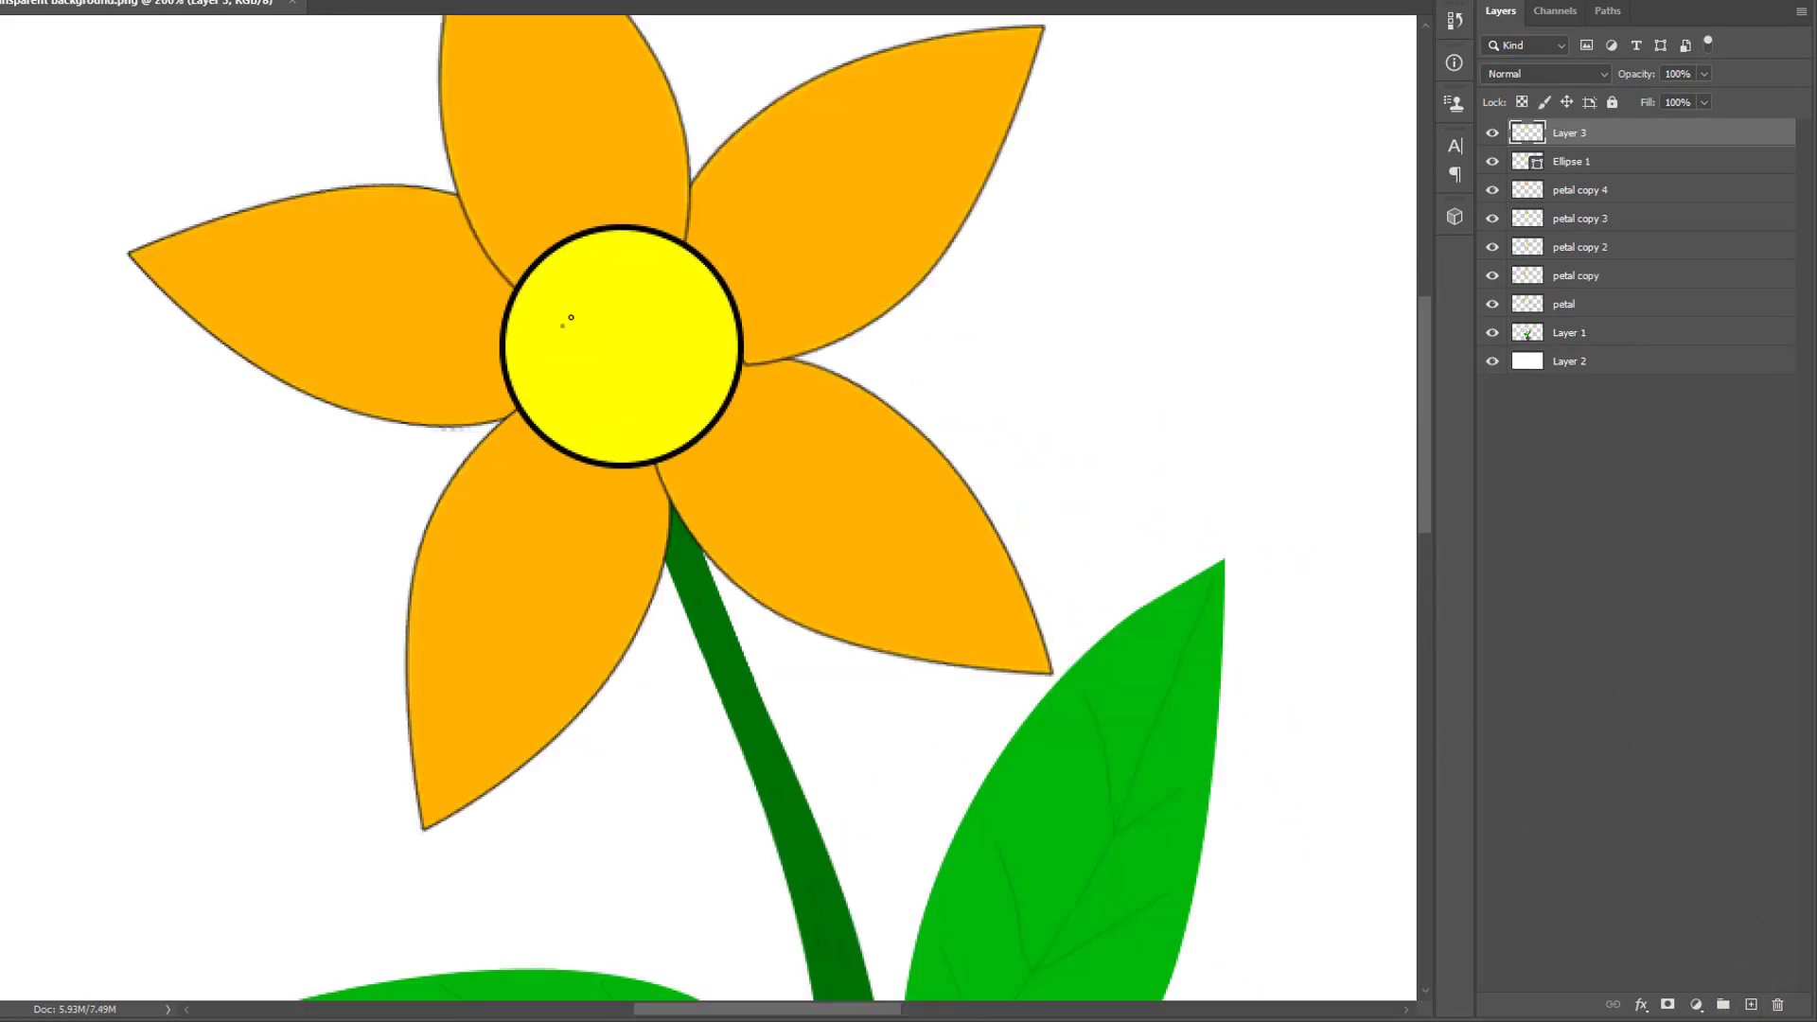
left_click(546, 292)
left_click(583, 259)
left_click(627, 265)
left_click(670, 277)
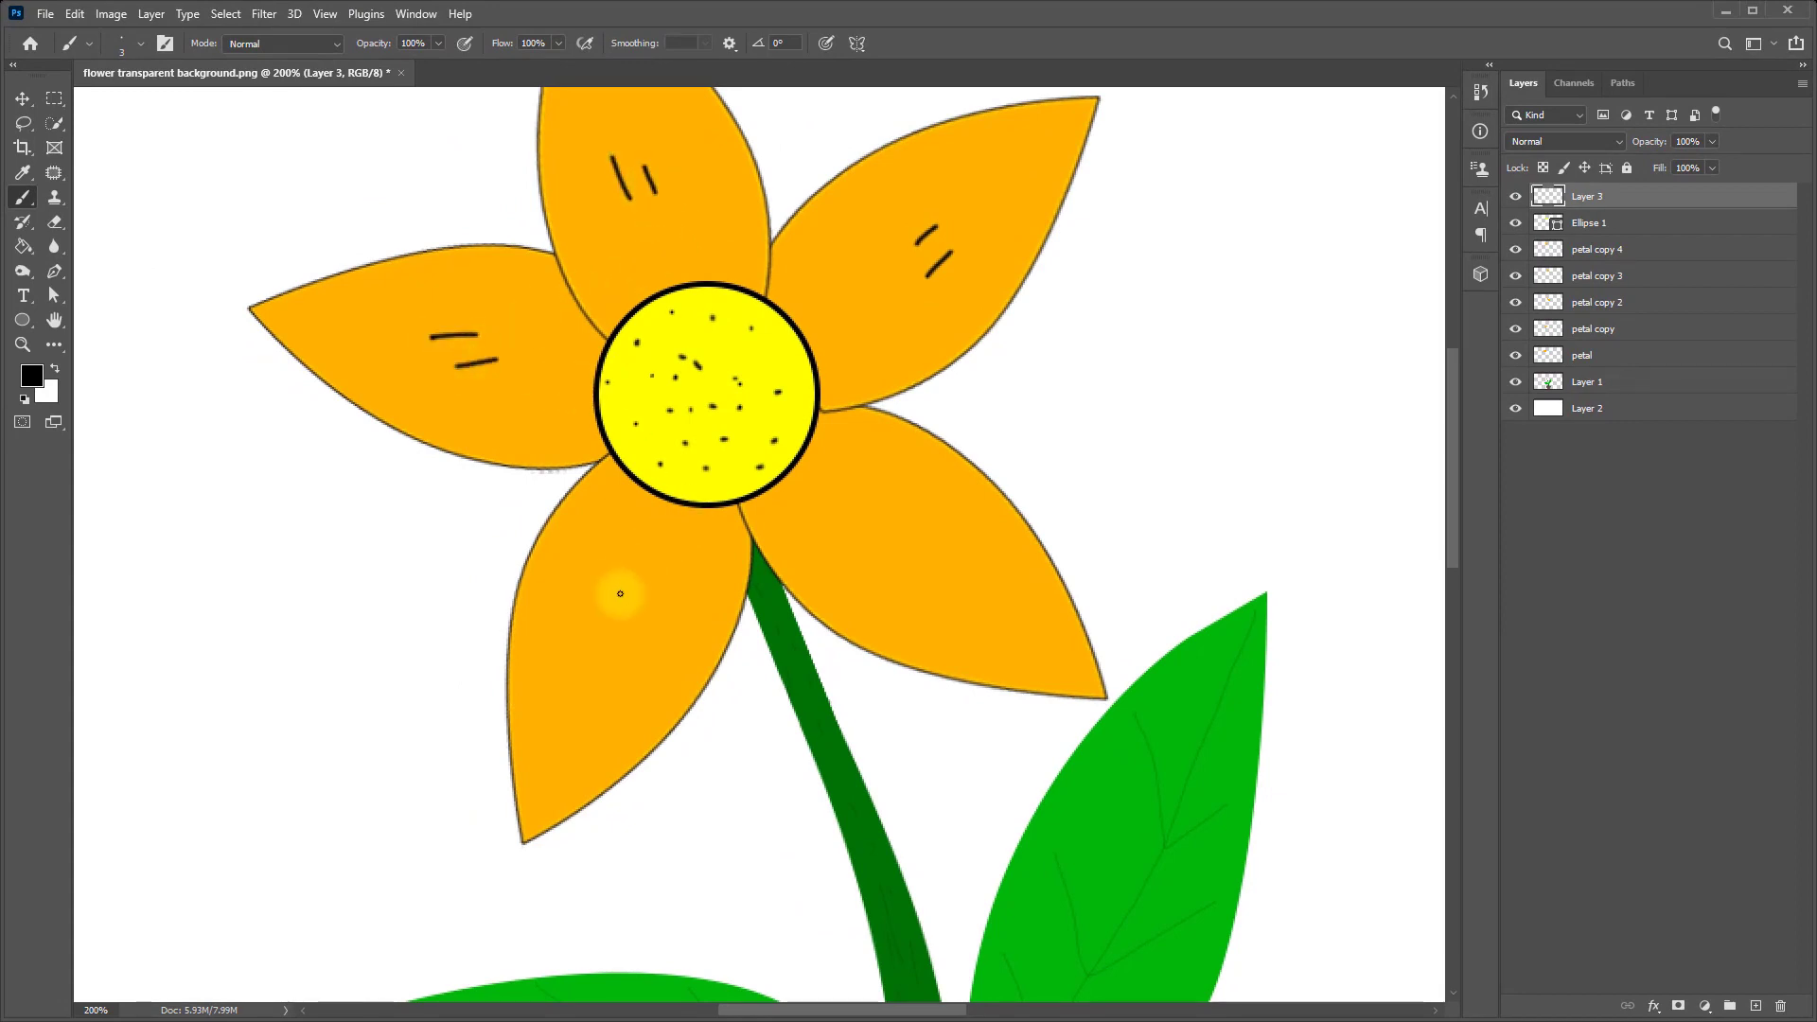
Paint a pair of short black detail lines on each of the orange petals.
left_click_drag(607, 577, 589, 640)
left_click_drag(649, 592, 634, 618)
left_click_drag(859, 538, 906, 568)
left_click_drag(905, 528, 937, 558)
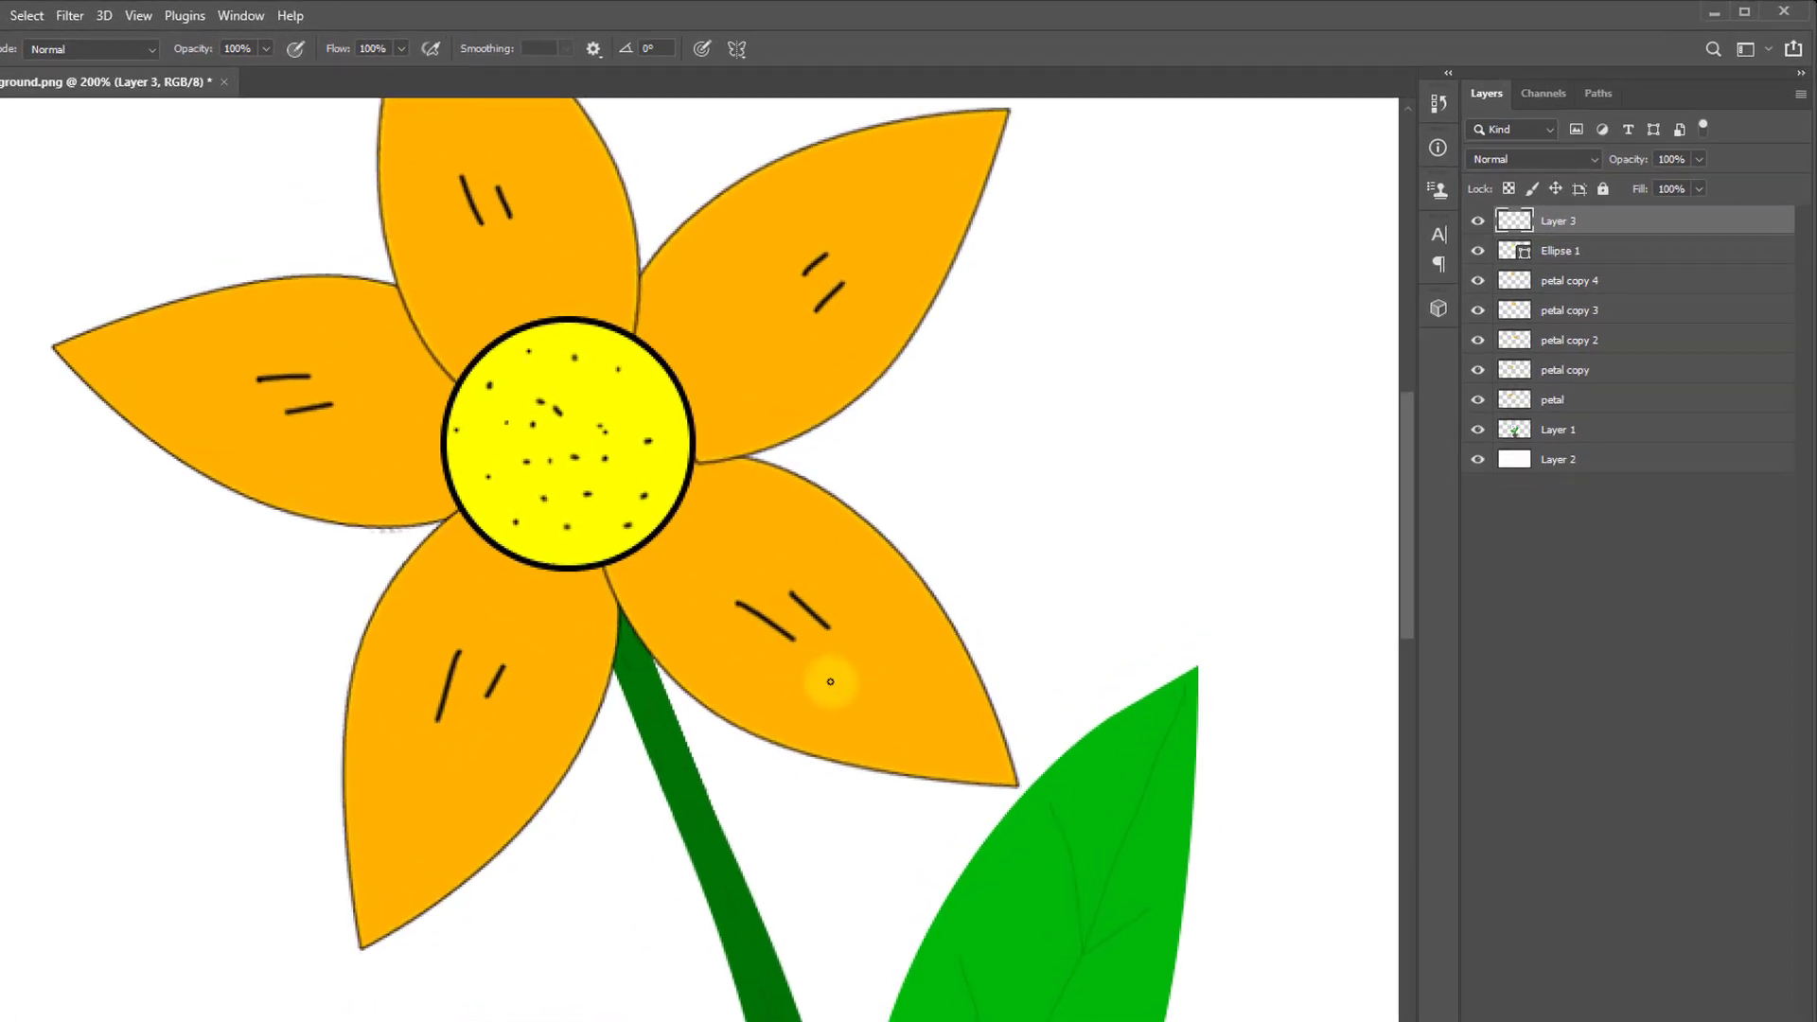
Lower the opacity of Layer 3, which holds the dots and lines, to 44%.
scroll(785, 444, "down", 2)
scroll(749, 384, "up", 1)
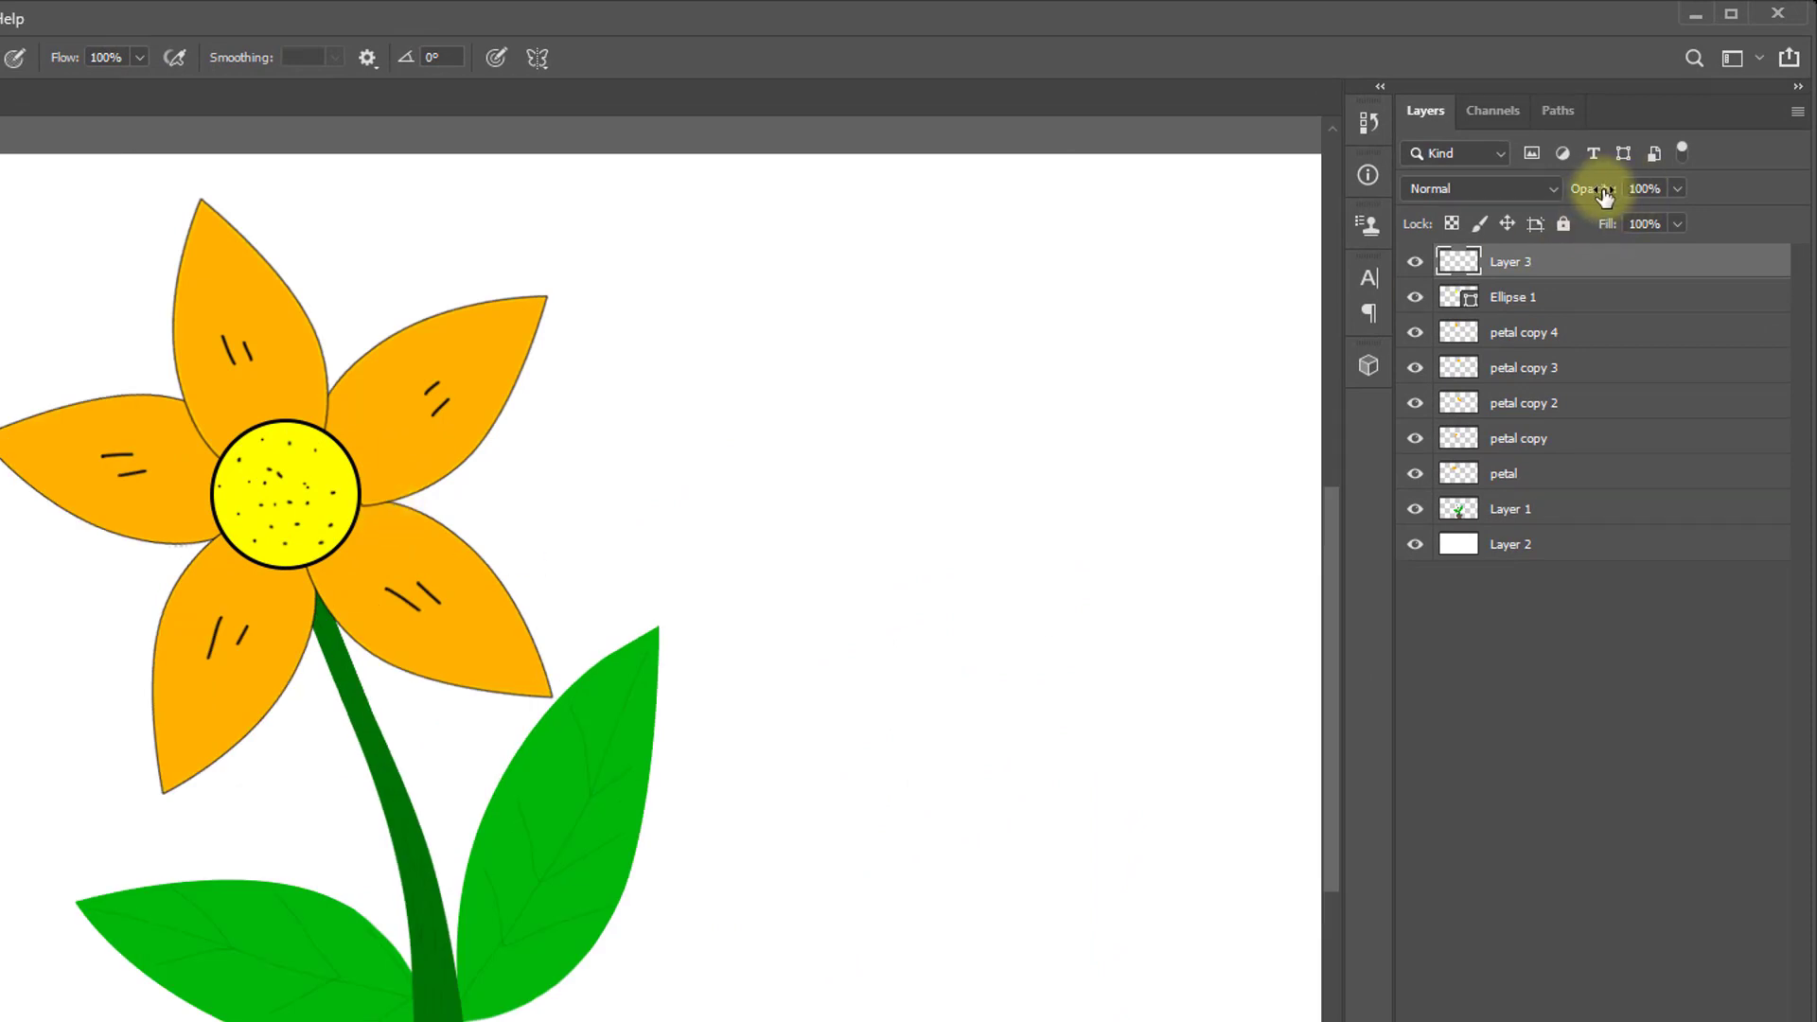
left_click_drag(1603, 195, 1600, 195)
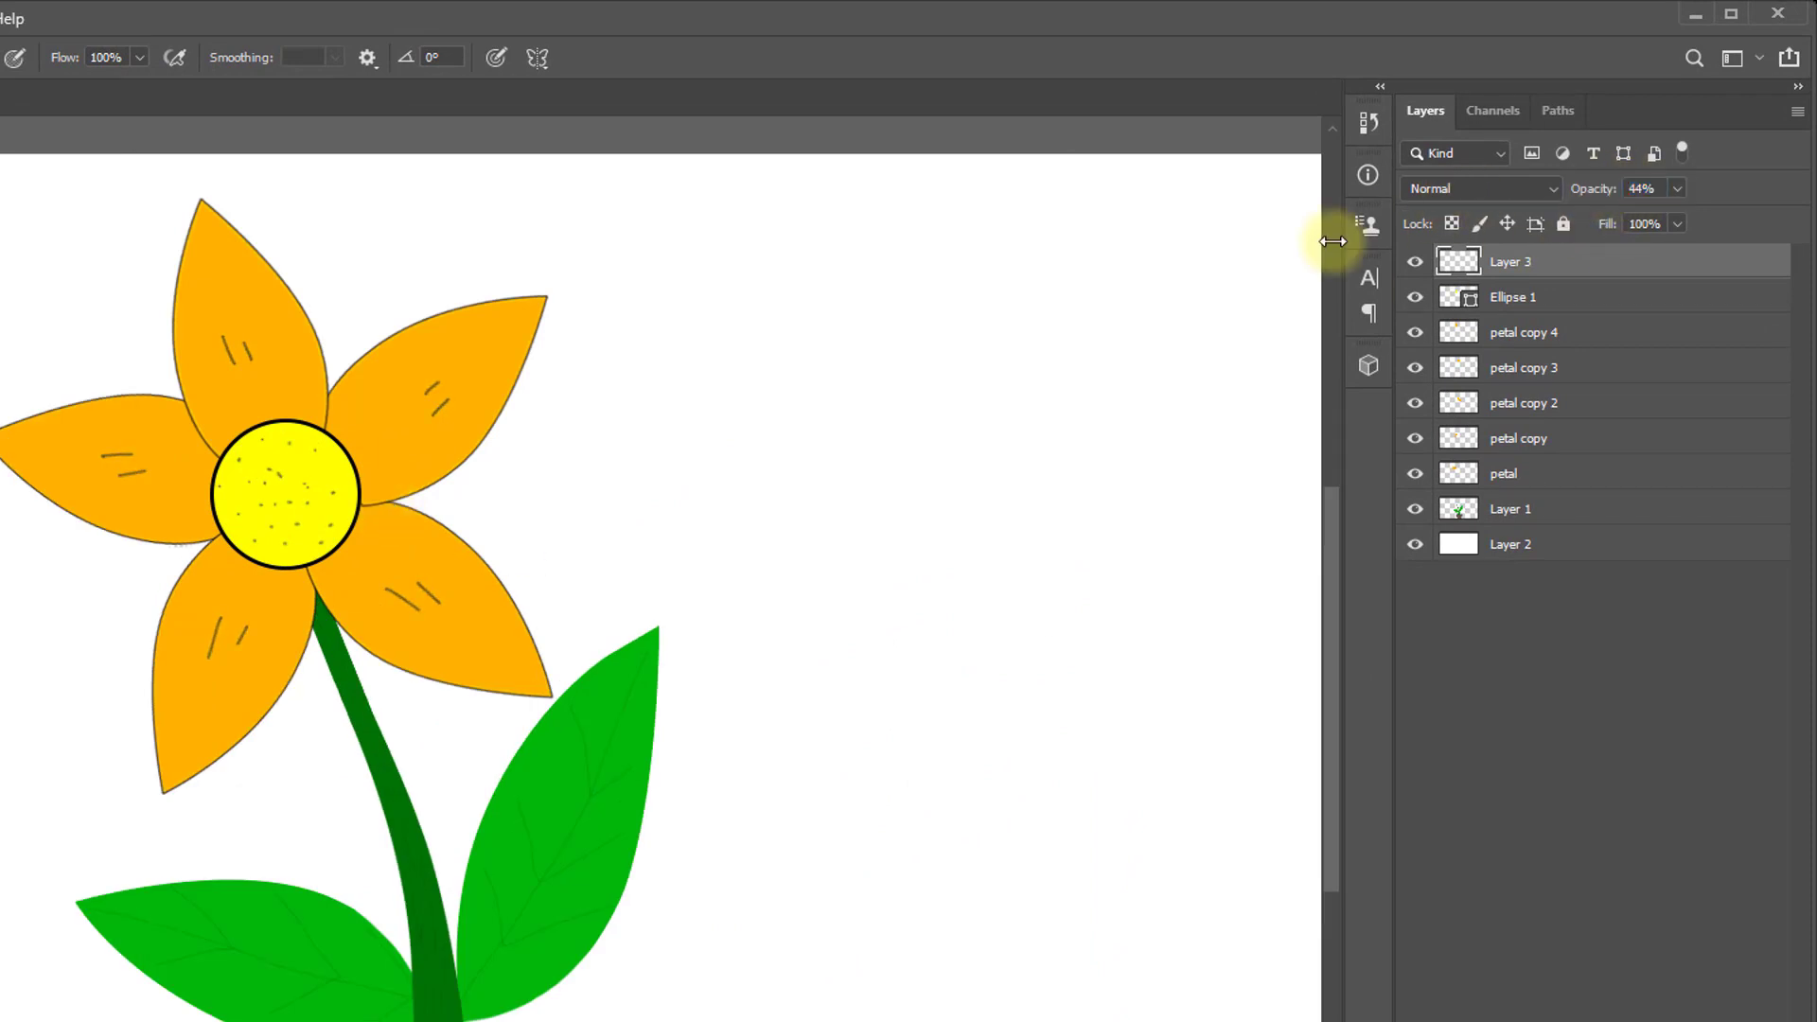
left_click_drag(432, 593, 465, 582)
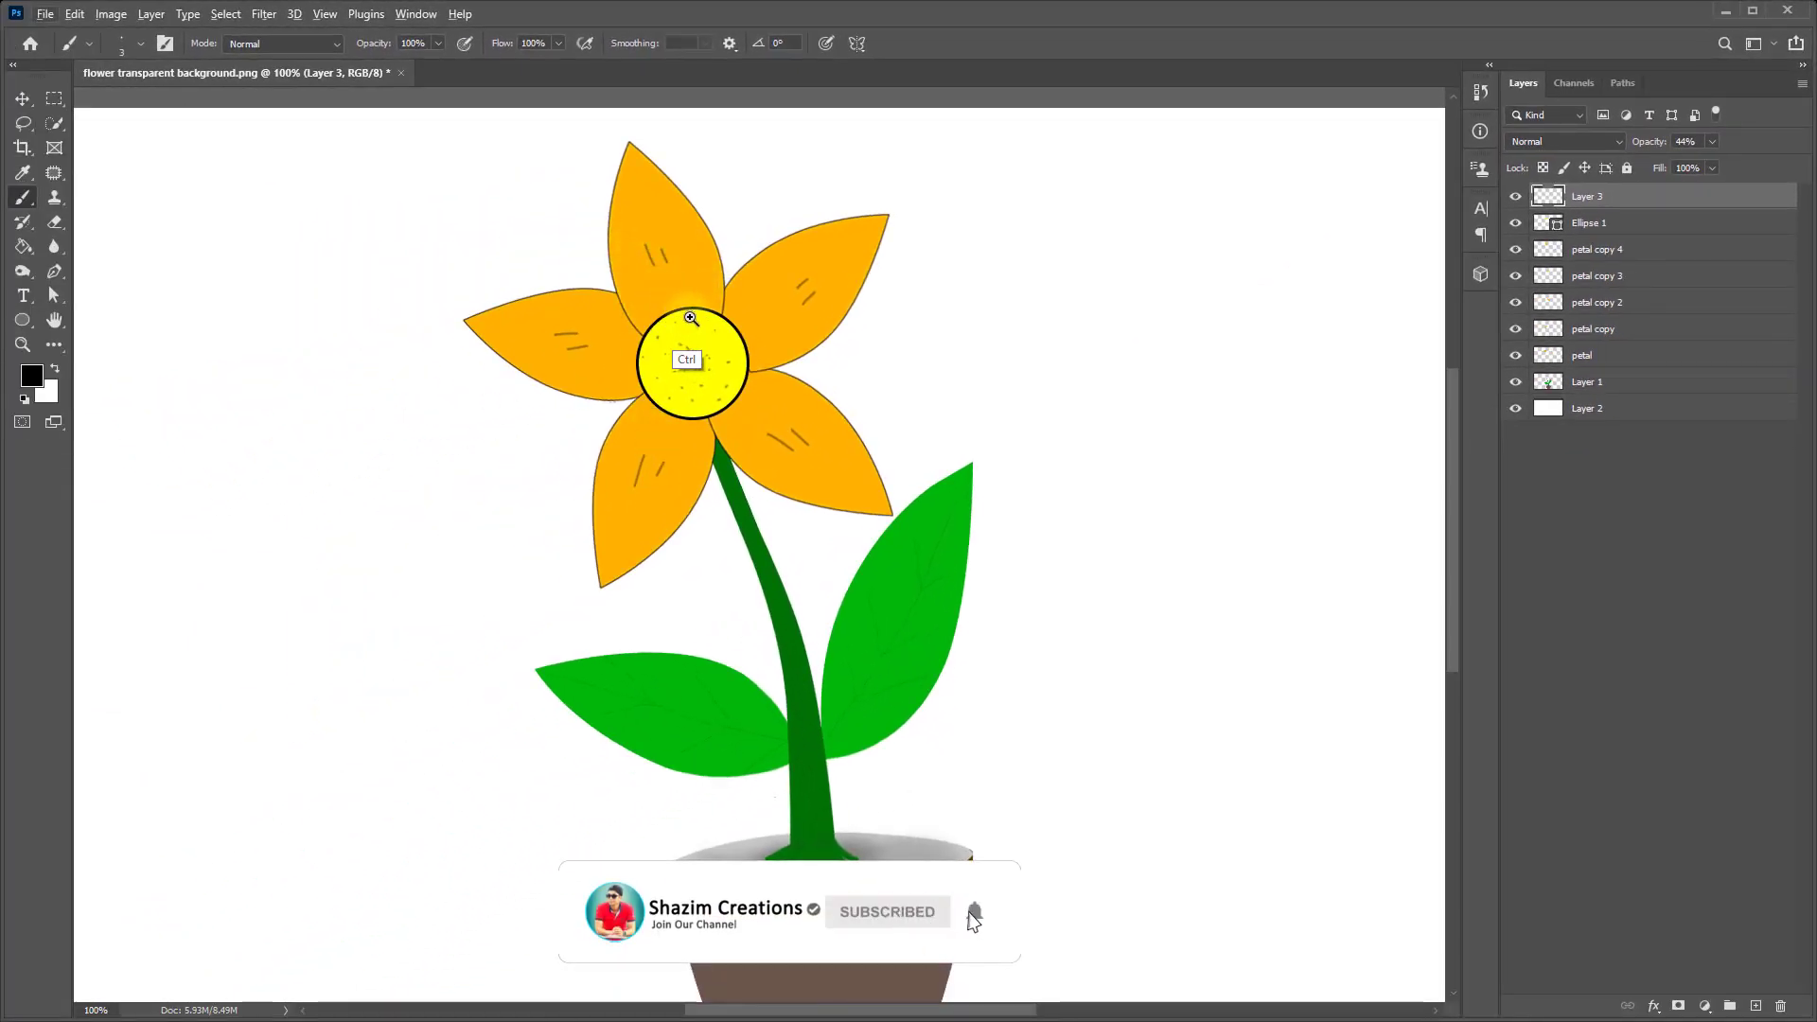
left_click(709, 410, "ctrl")
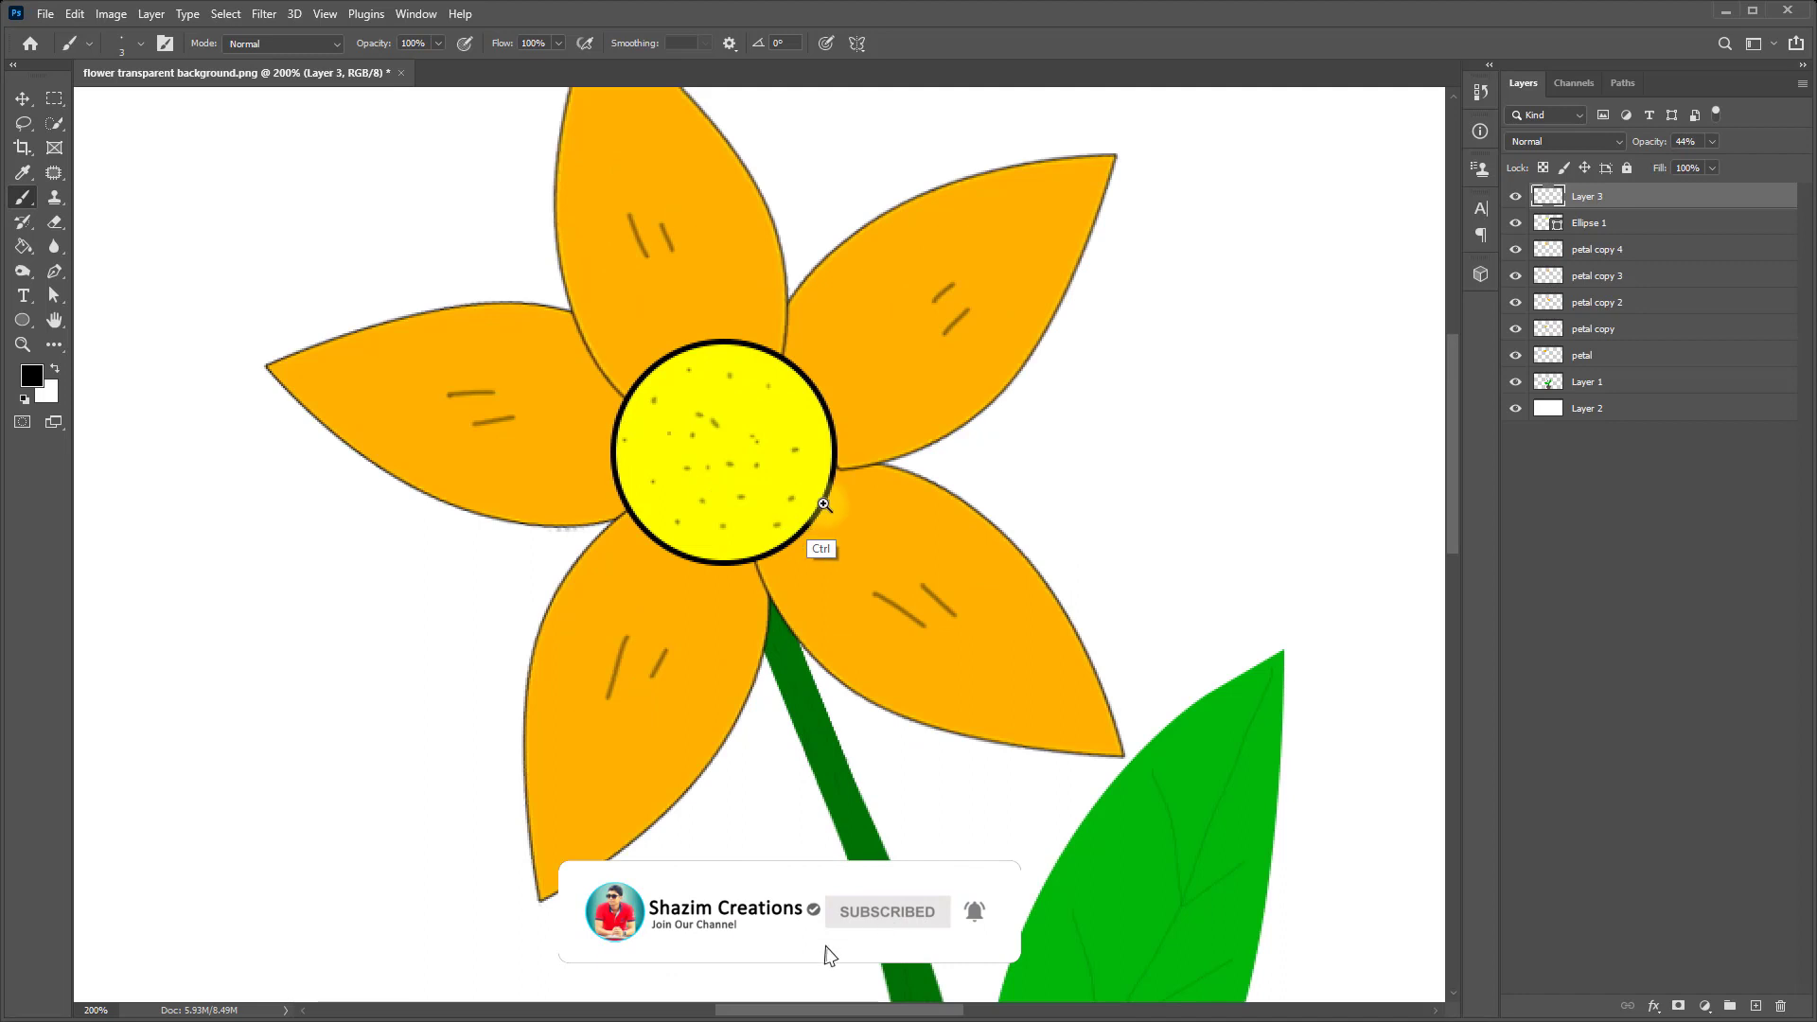
left_click(695, 325, "ctrl+alt")
left_click_drag(664, 338, 655, 351)
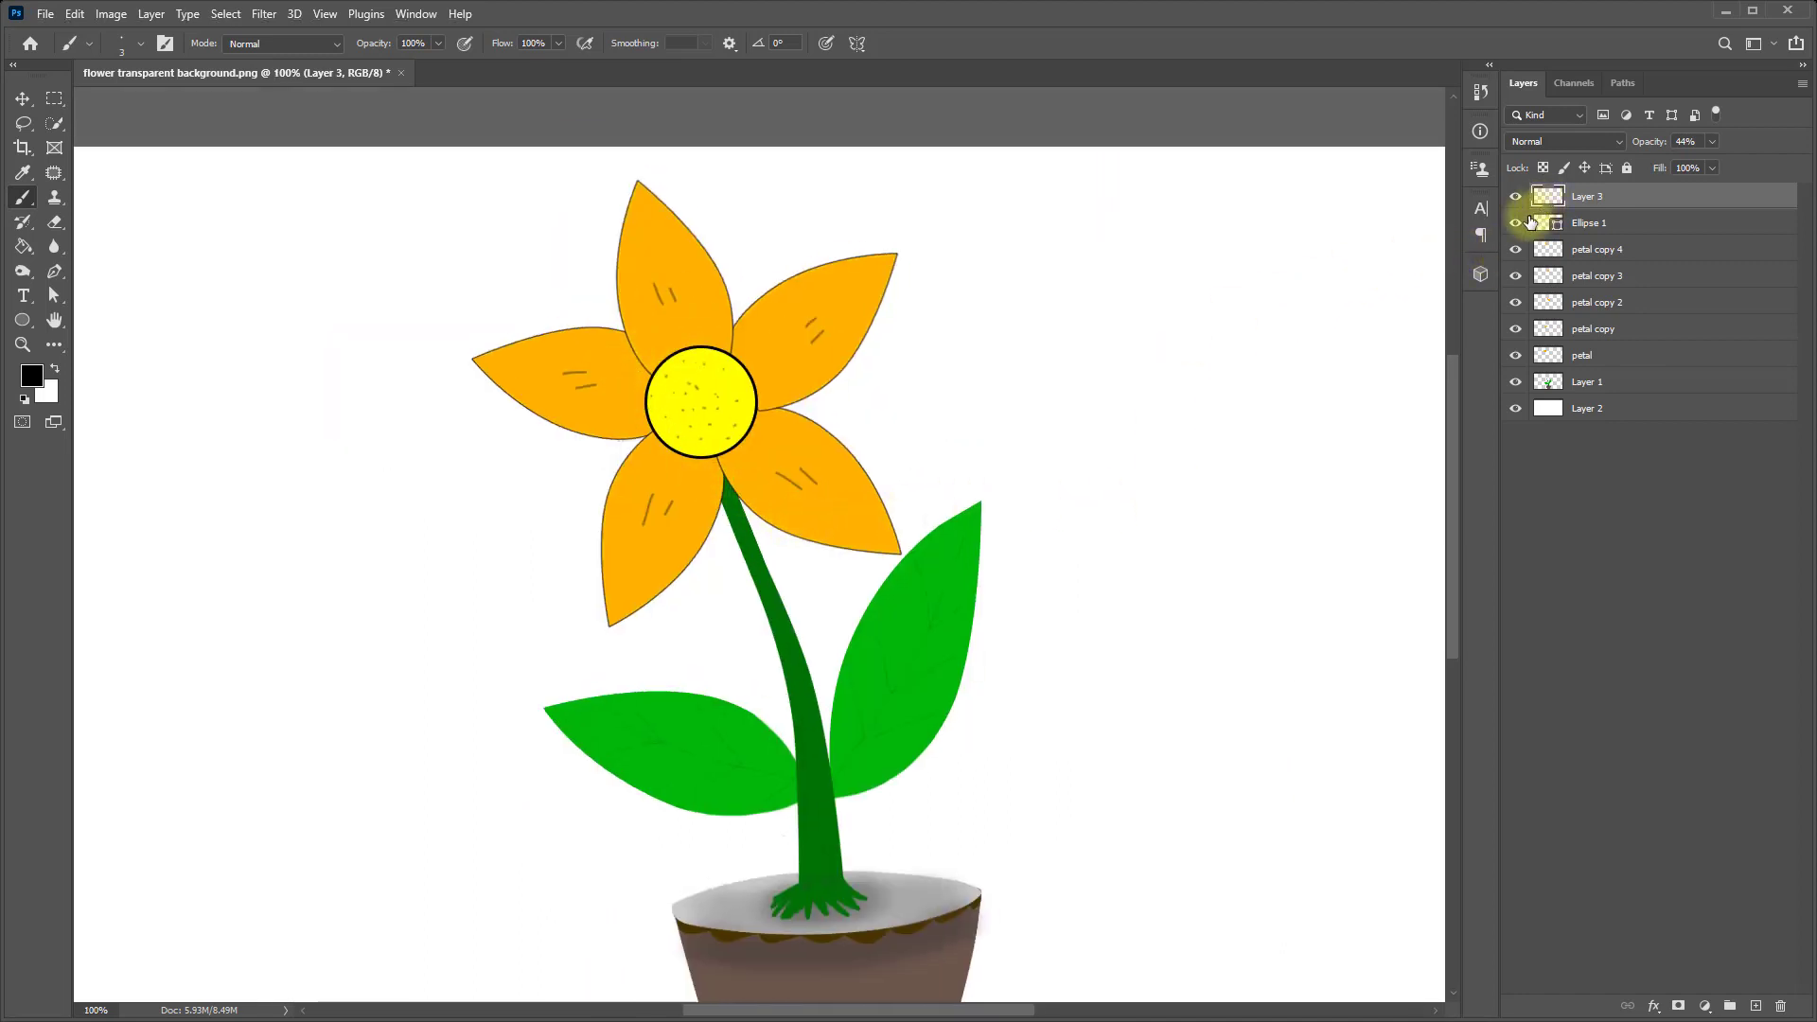
Hide Layer 3, Ellipse 1 and the five petal layers and show them again, twice, to review how the flower head is layered.
left_click_drag(1515, 197, 1515, 355)
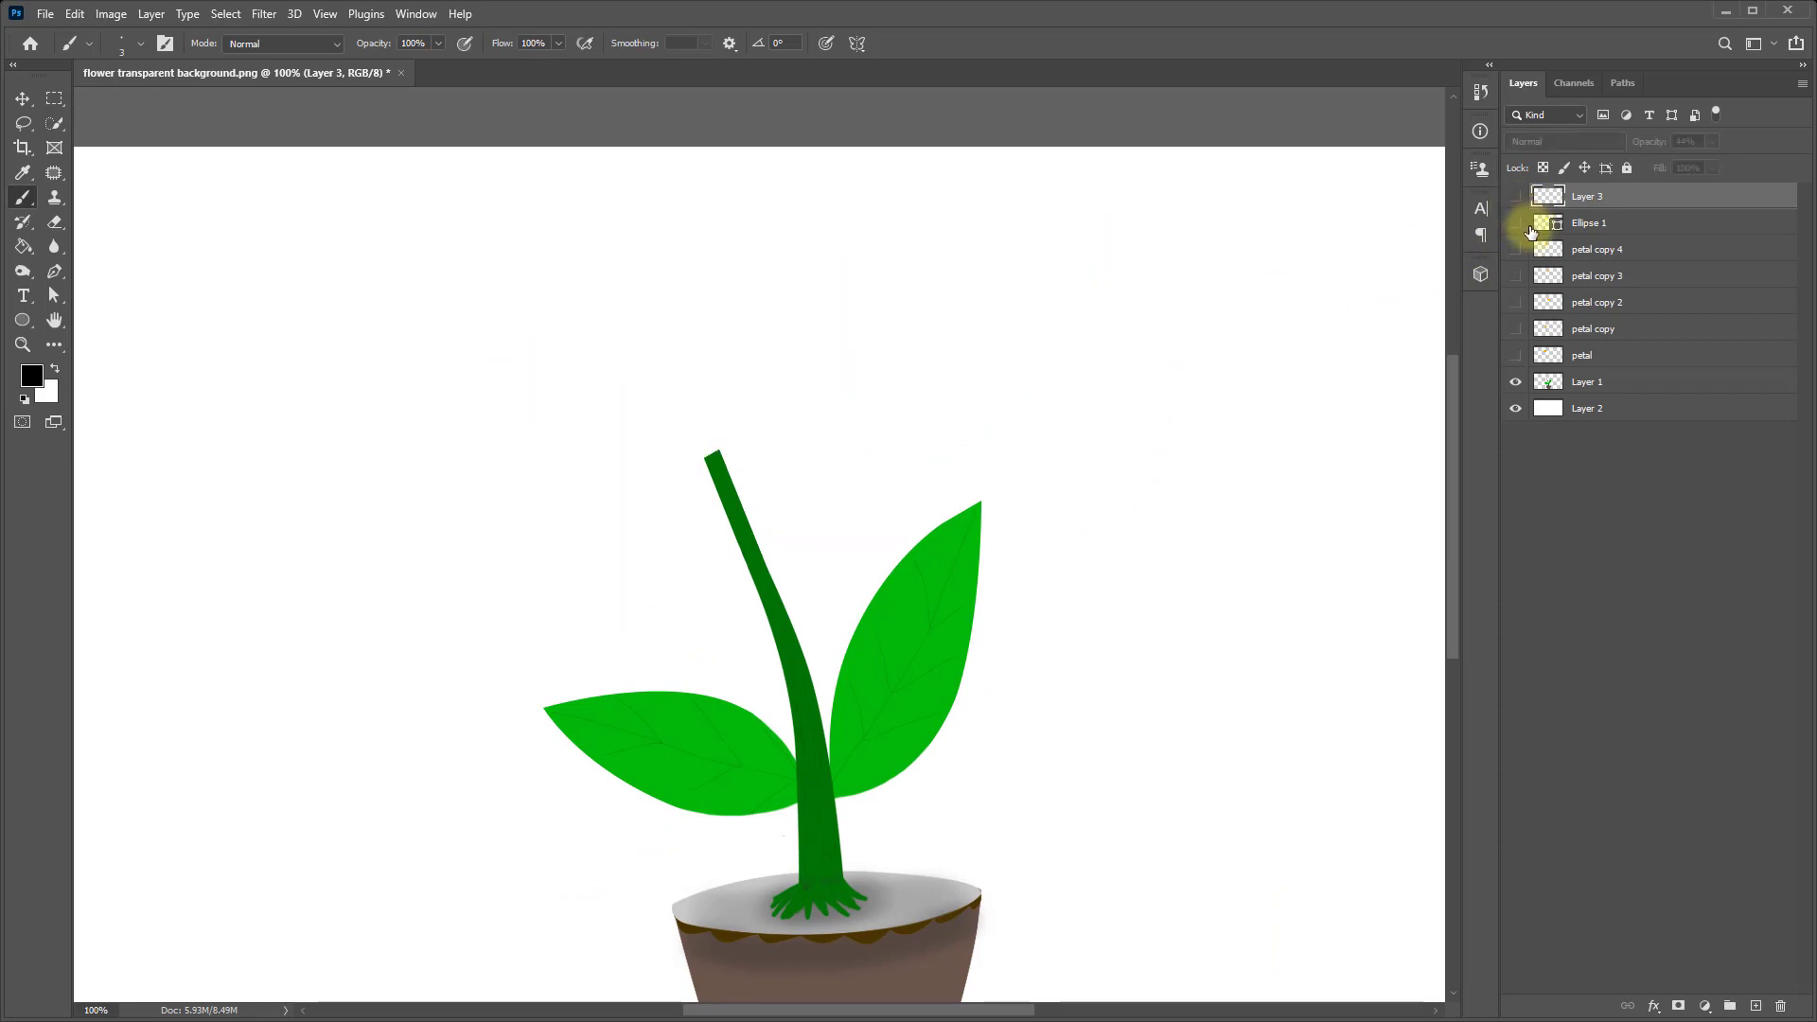
left_click(1516, 355)
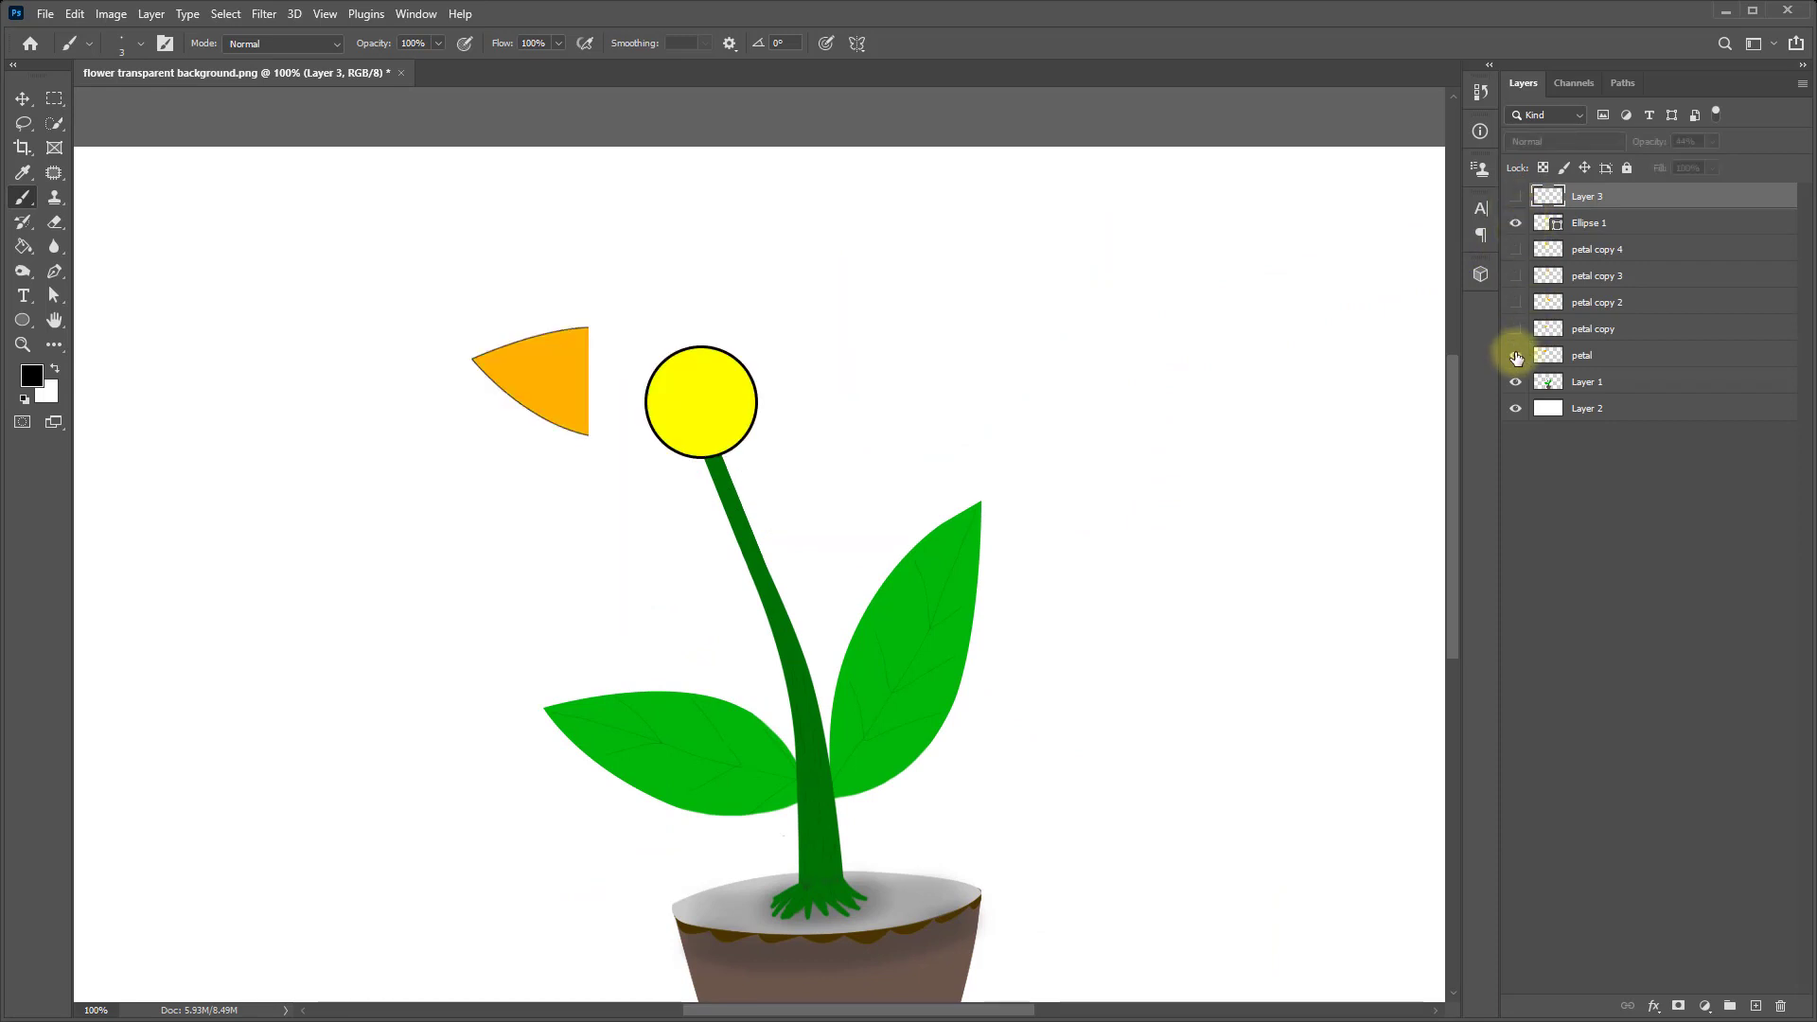
mouse_move(1516, 324)
left_mouse_down()
mouse_move(1504, 200)
mouse_move(1492, 211)
left_mouse_up()
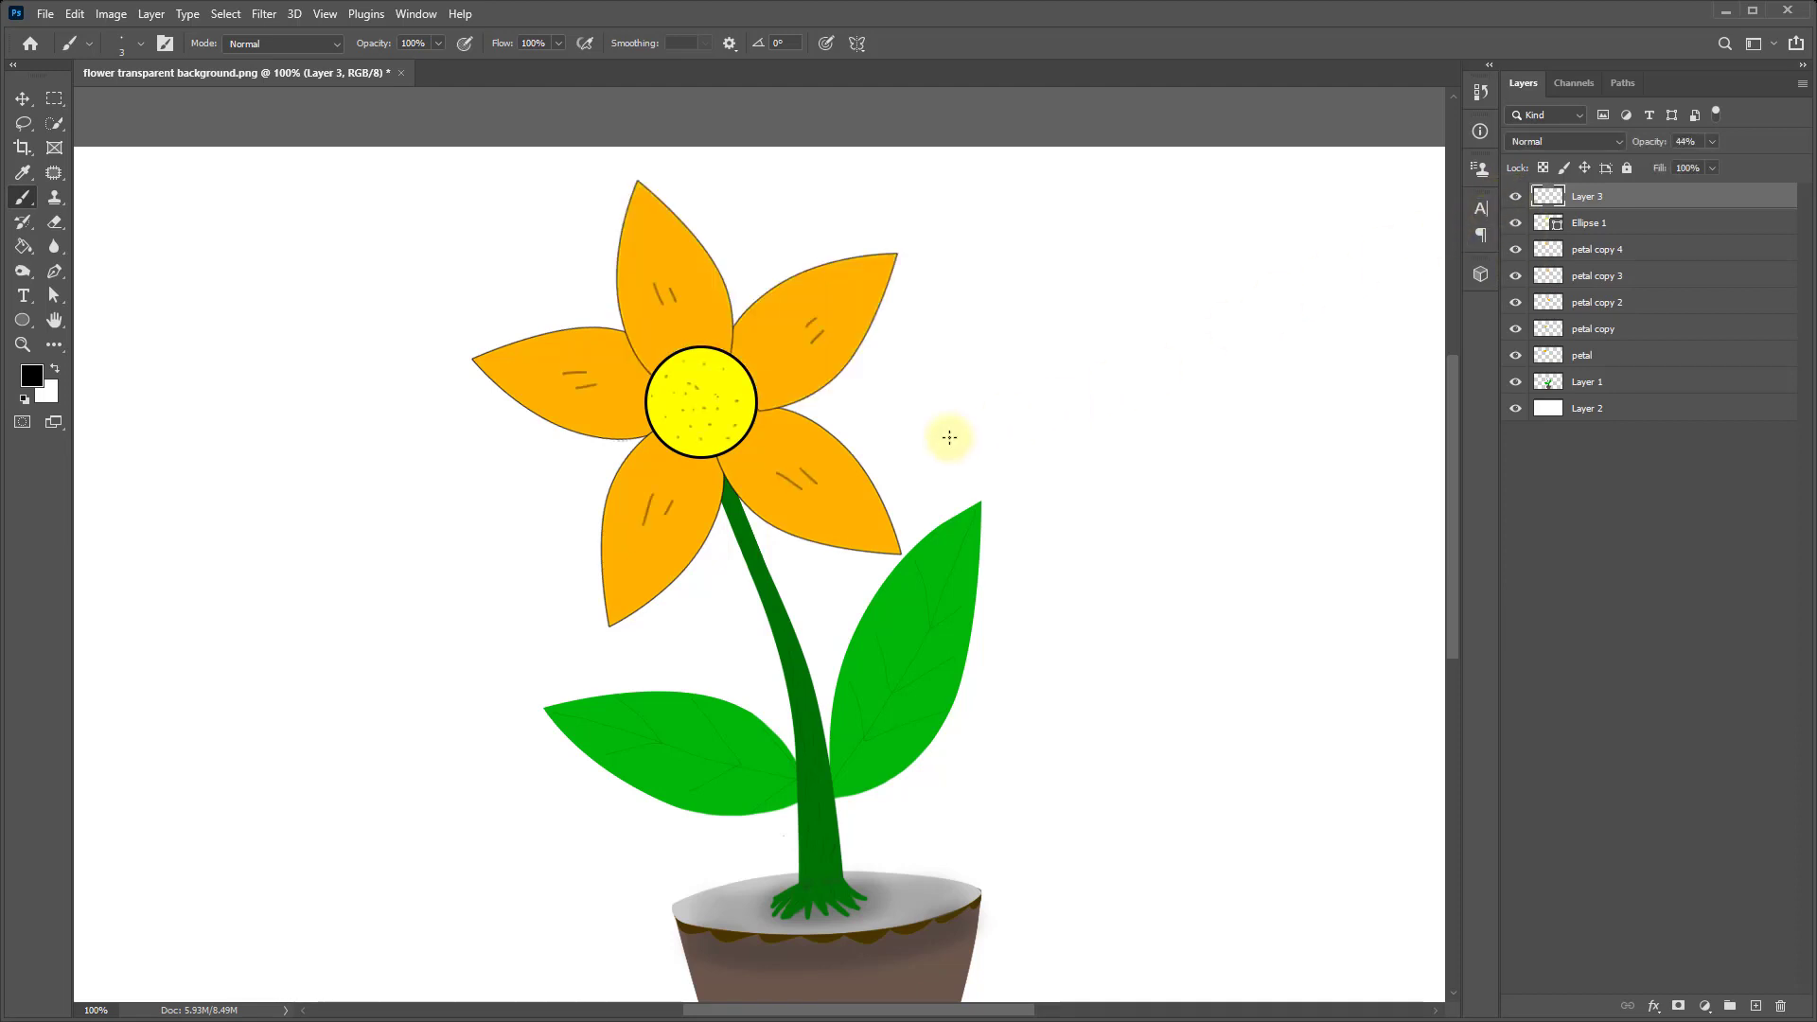
left_click_drag(838, 370, 759, 260)
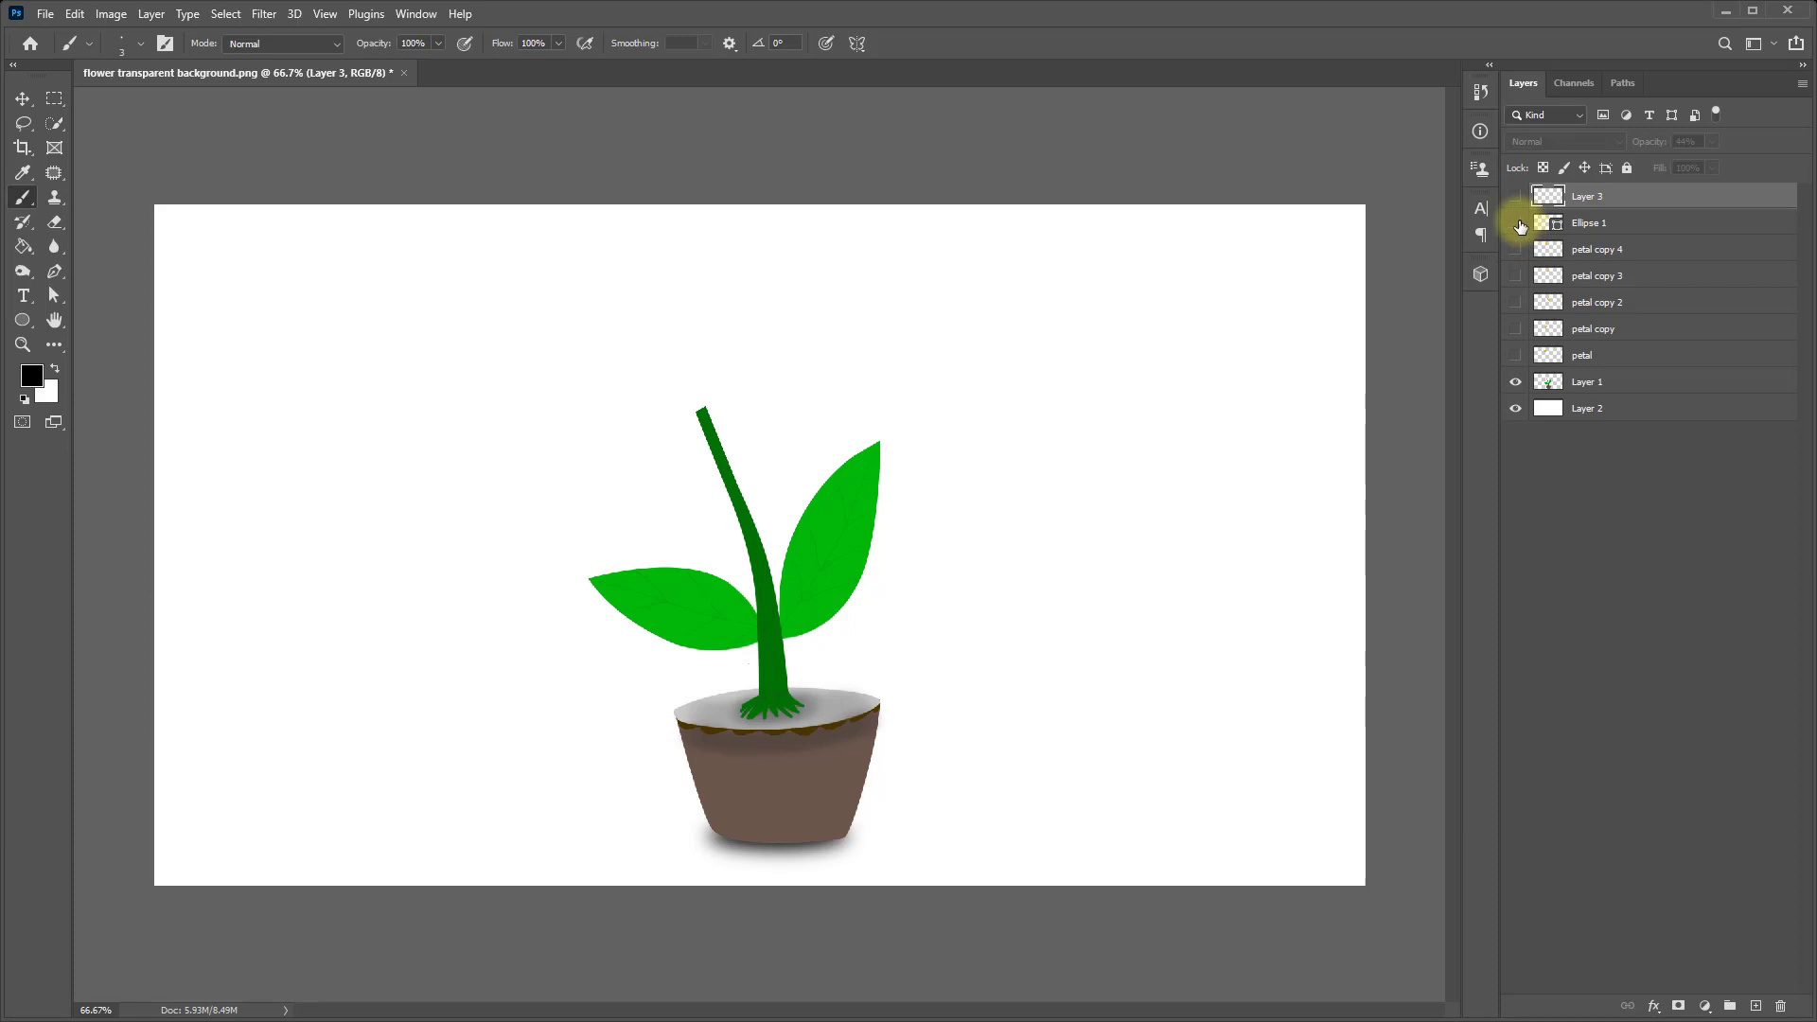
left_click(1516, 225)
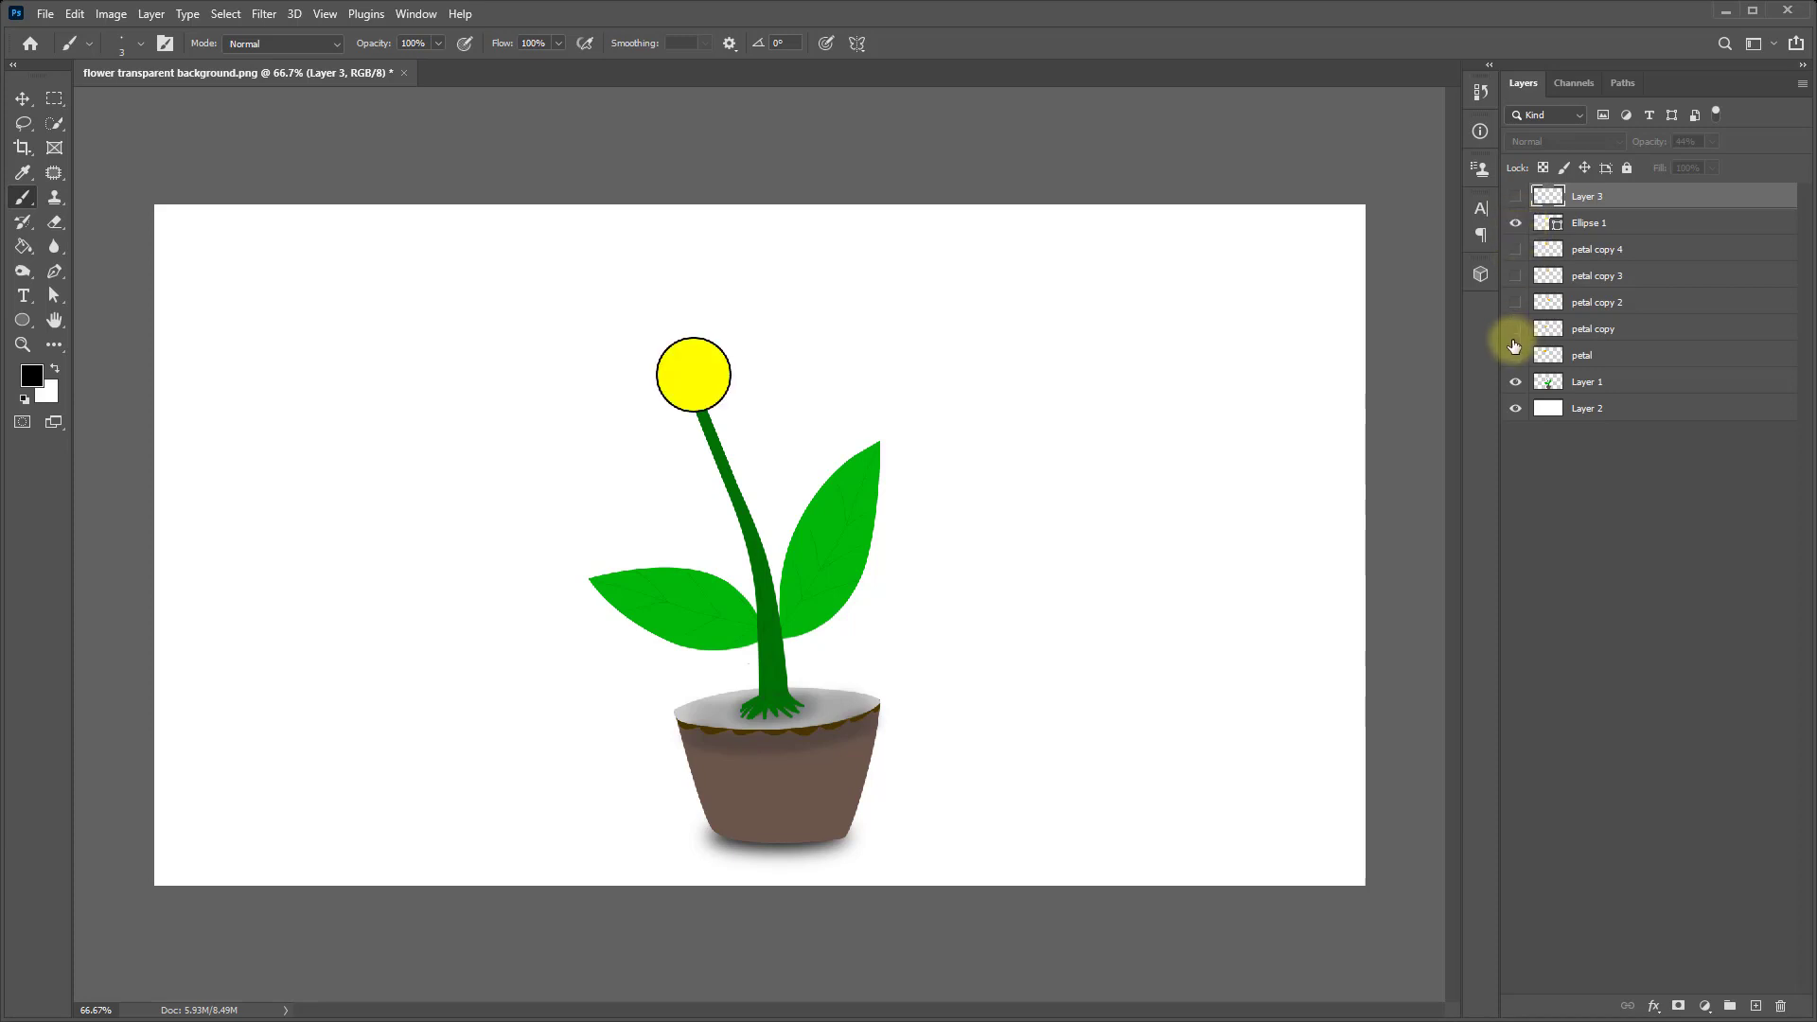
left_click_drag(1514, 355, 1513, 196)
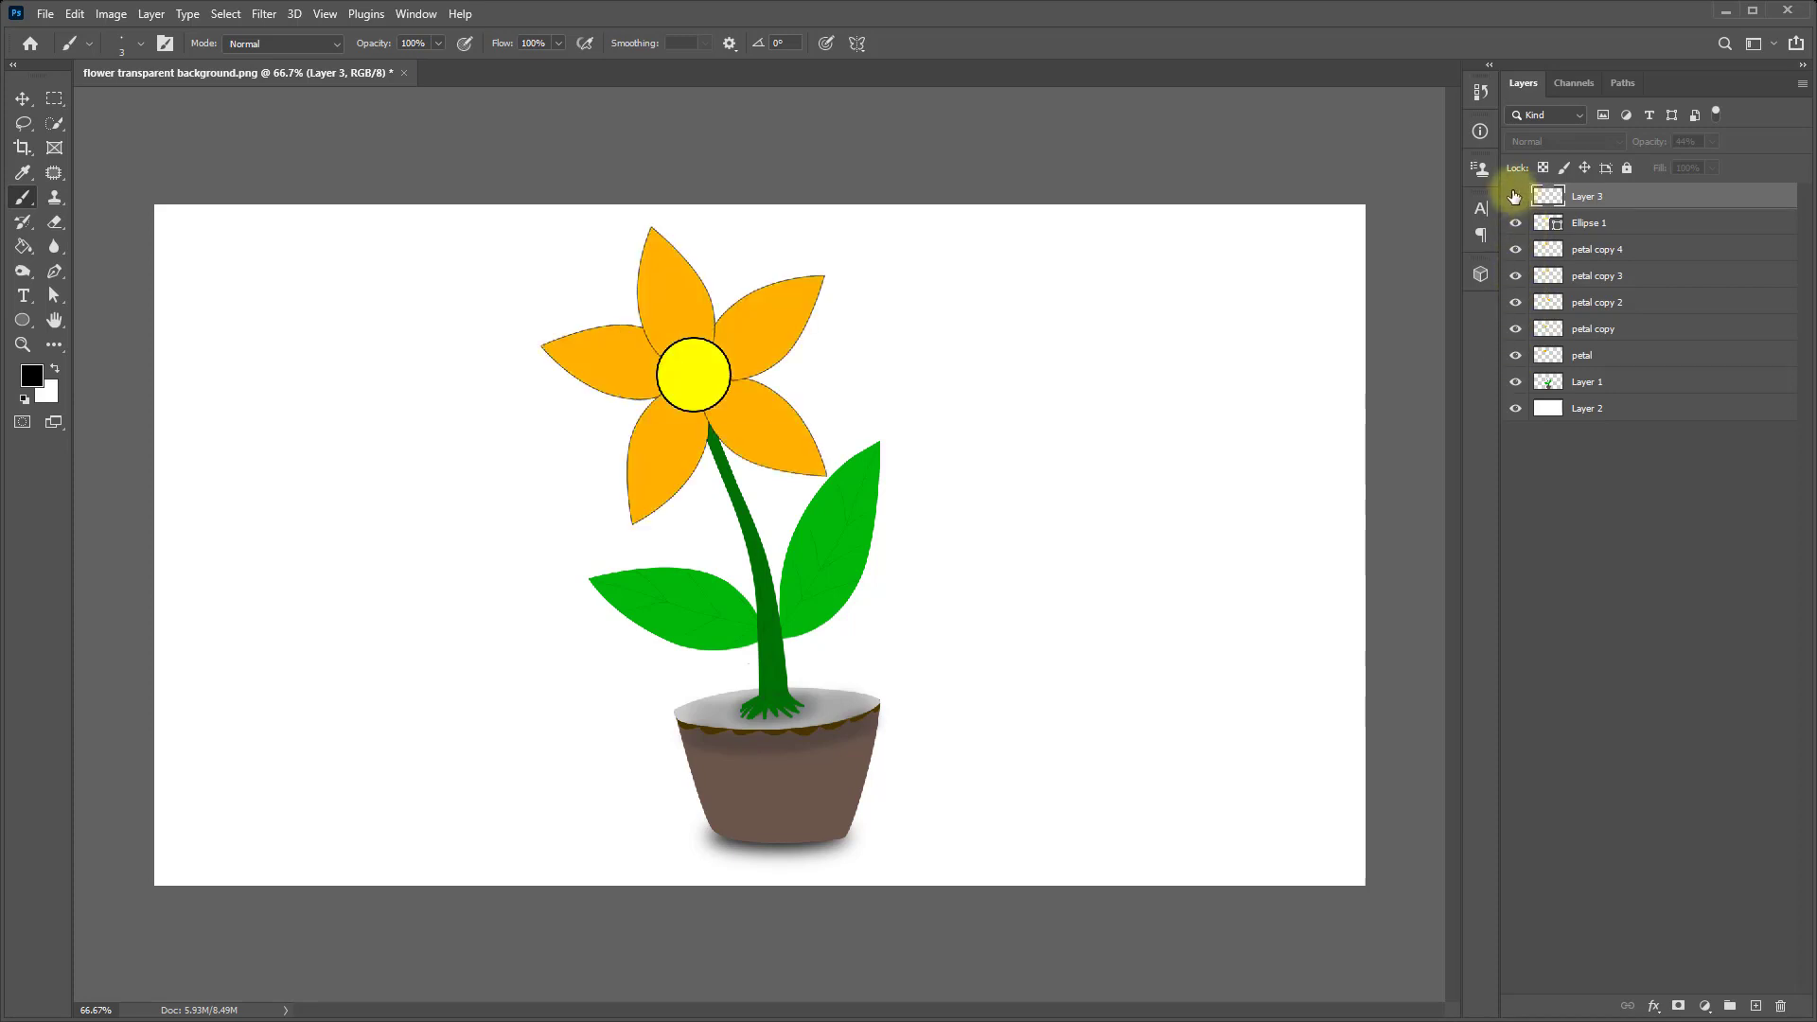
scroll(683, 377, "up", 1)
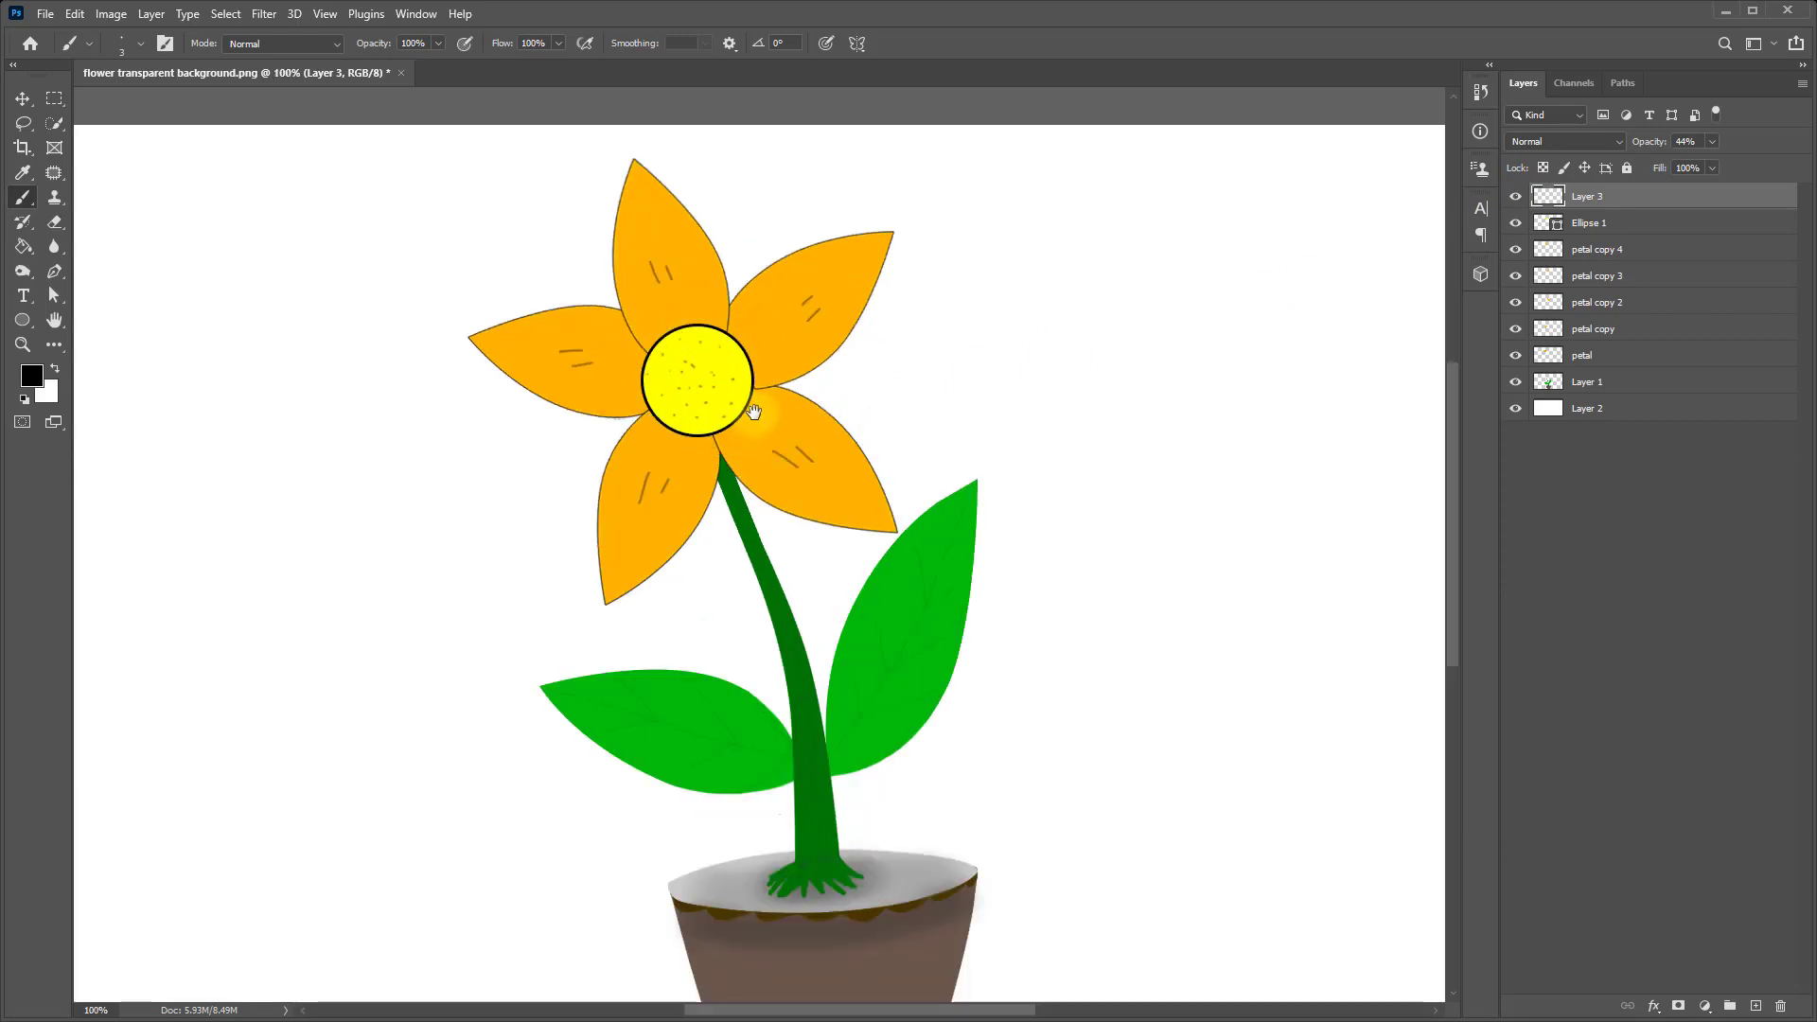
Save the artwork as a PNG over the existing flower 1 file on the Desktop, using the large file size option.
key("ctrl+shift+s")
left_click(314, 773)
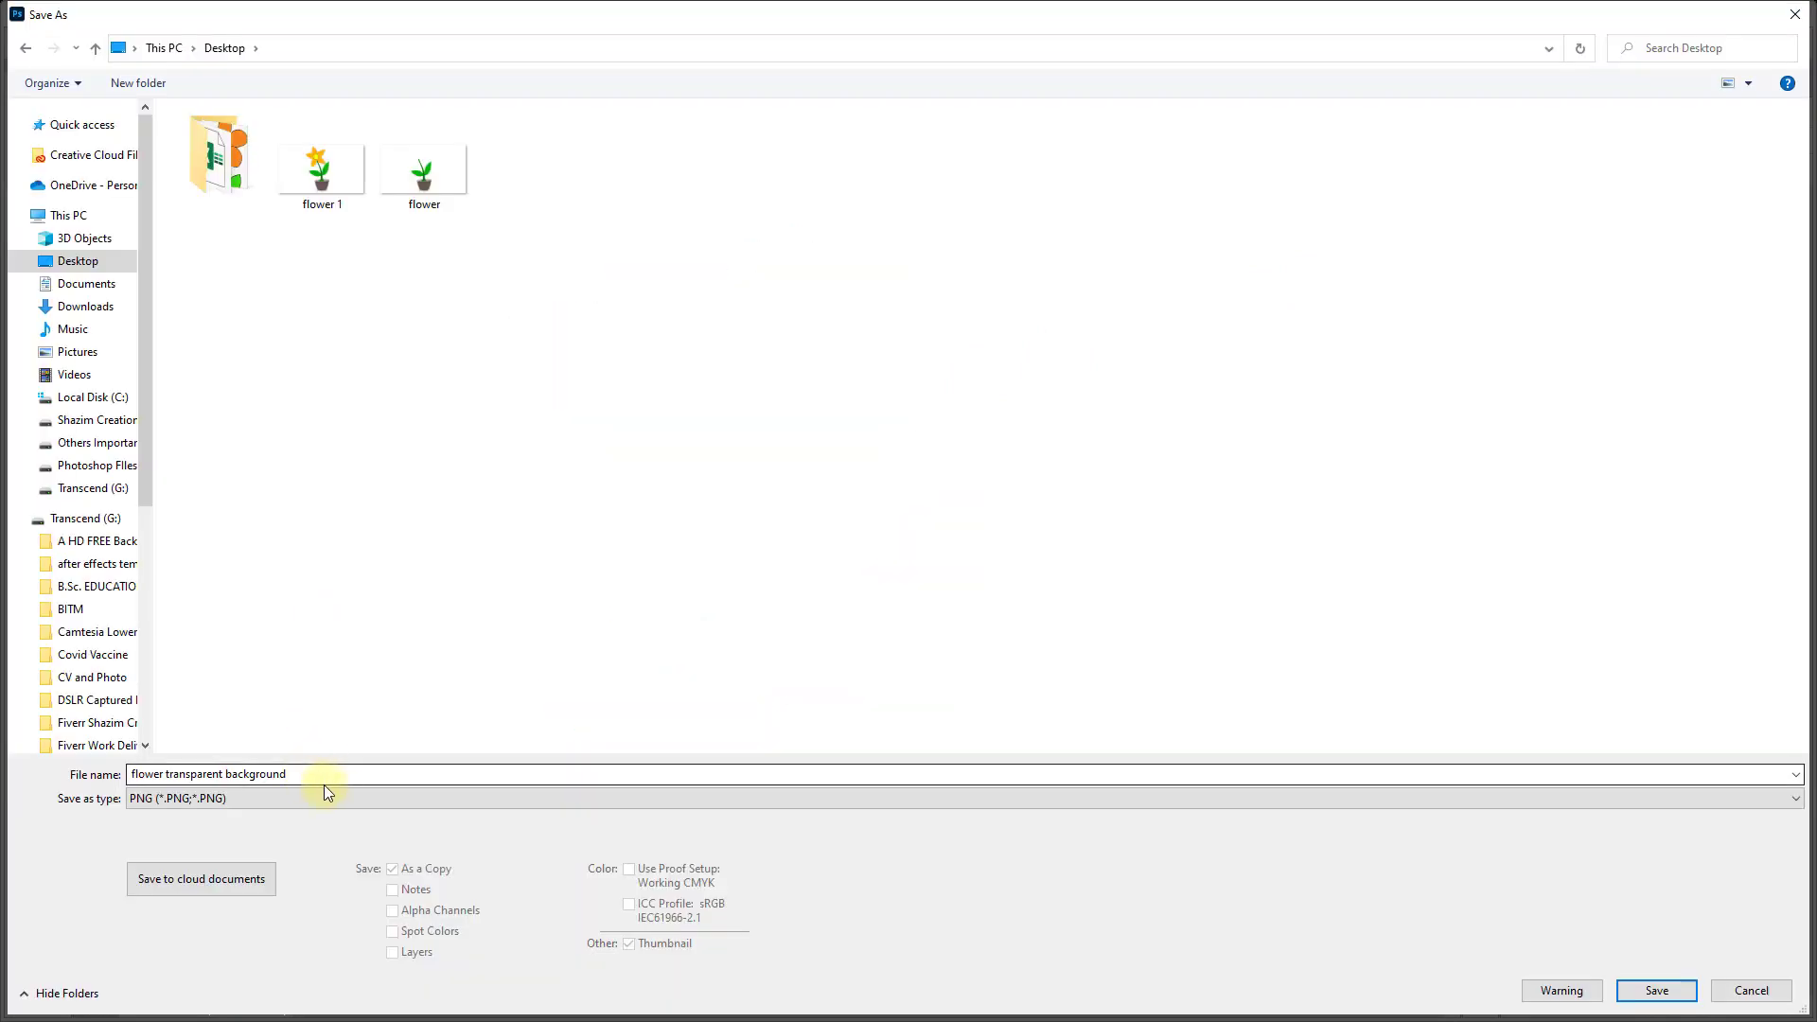
left_click(309, 187)
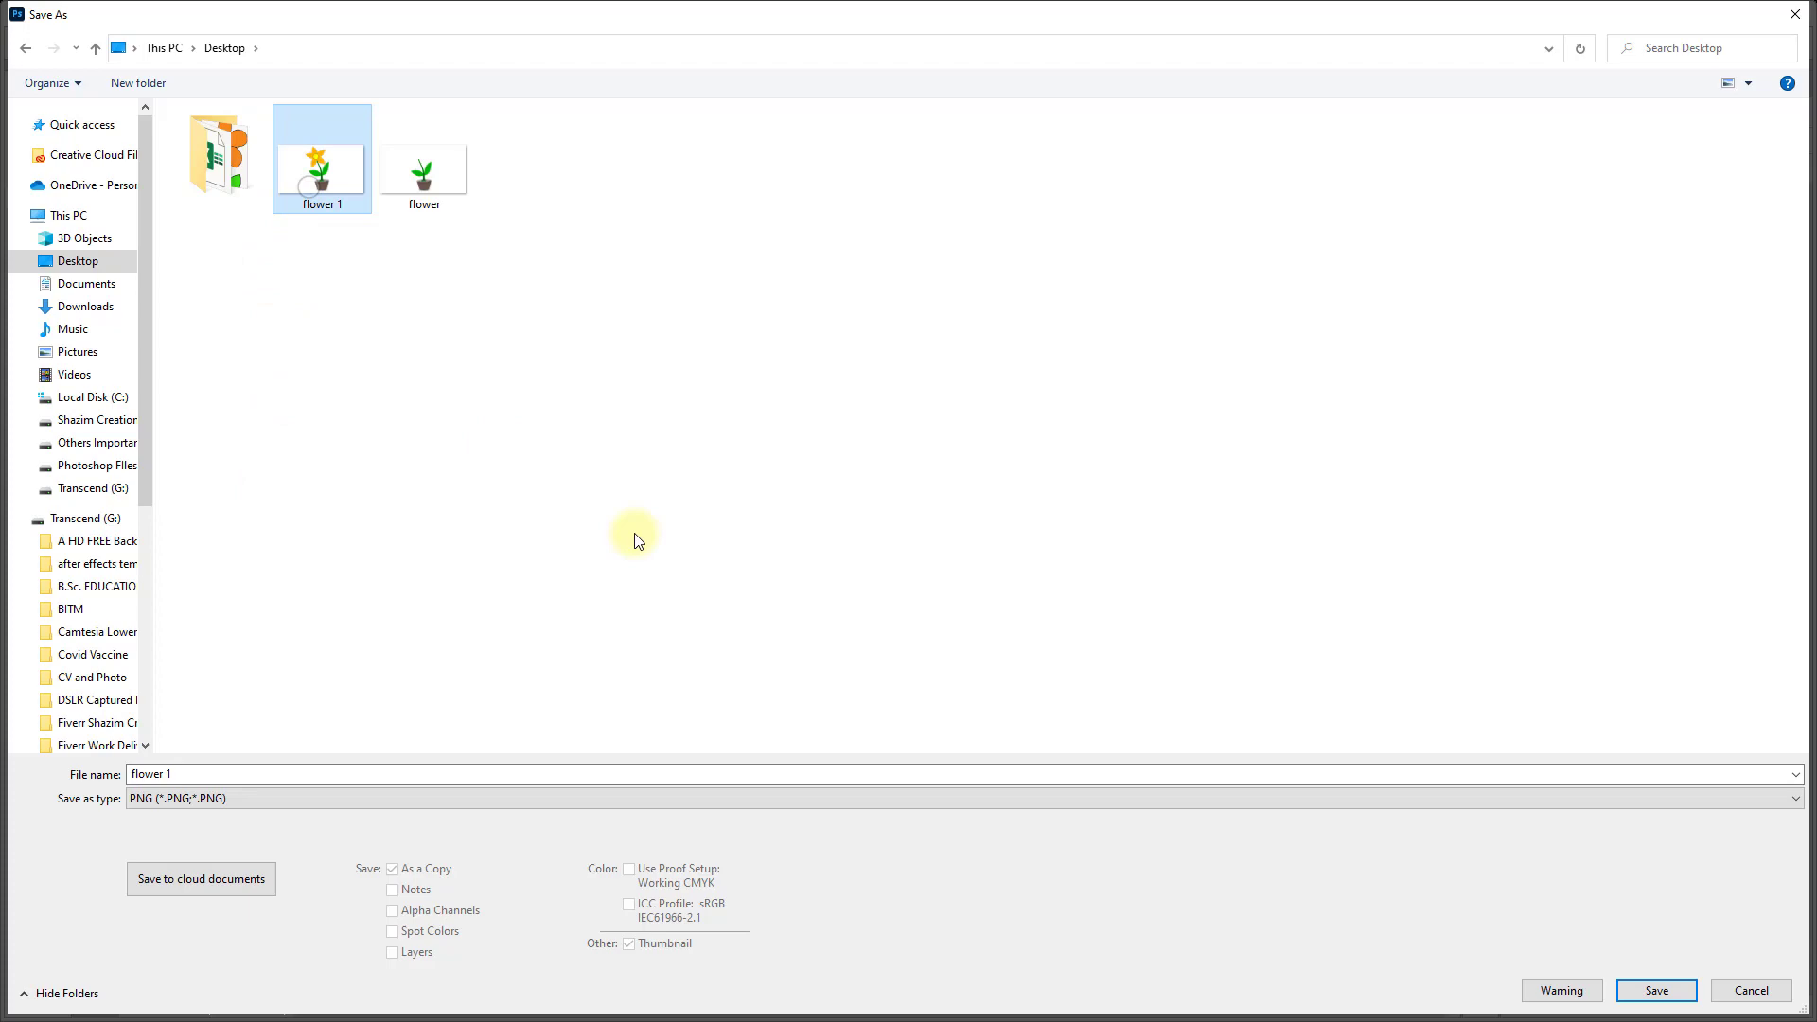
left_click(1654, 990)
left_click(952, 522)
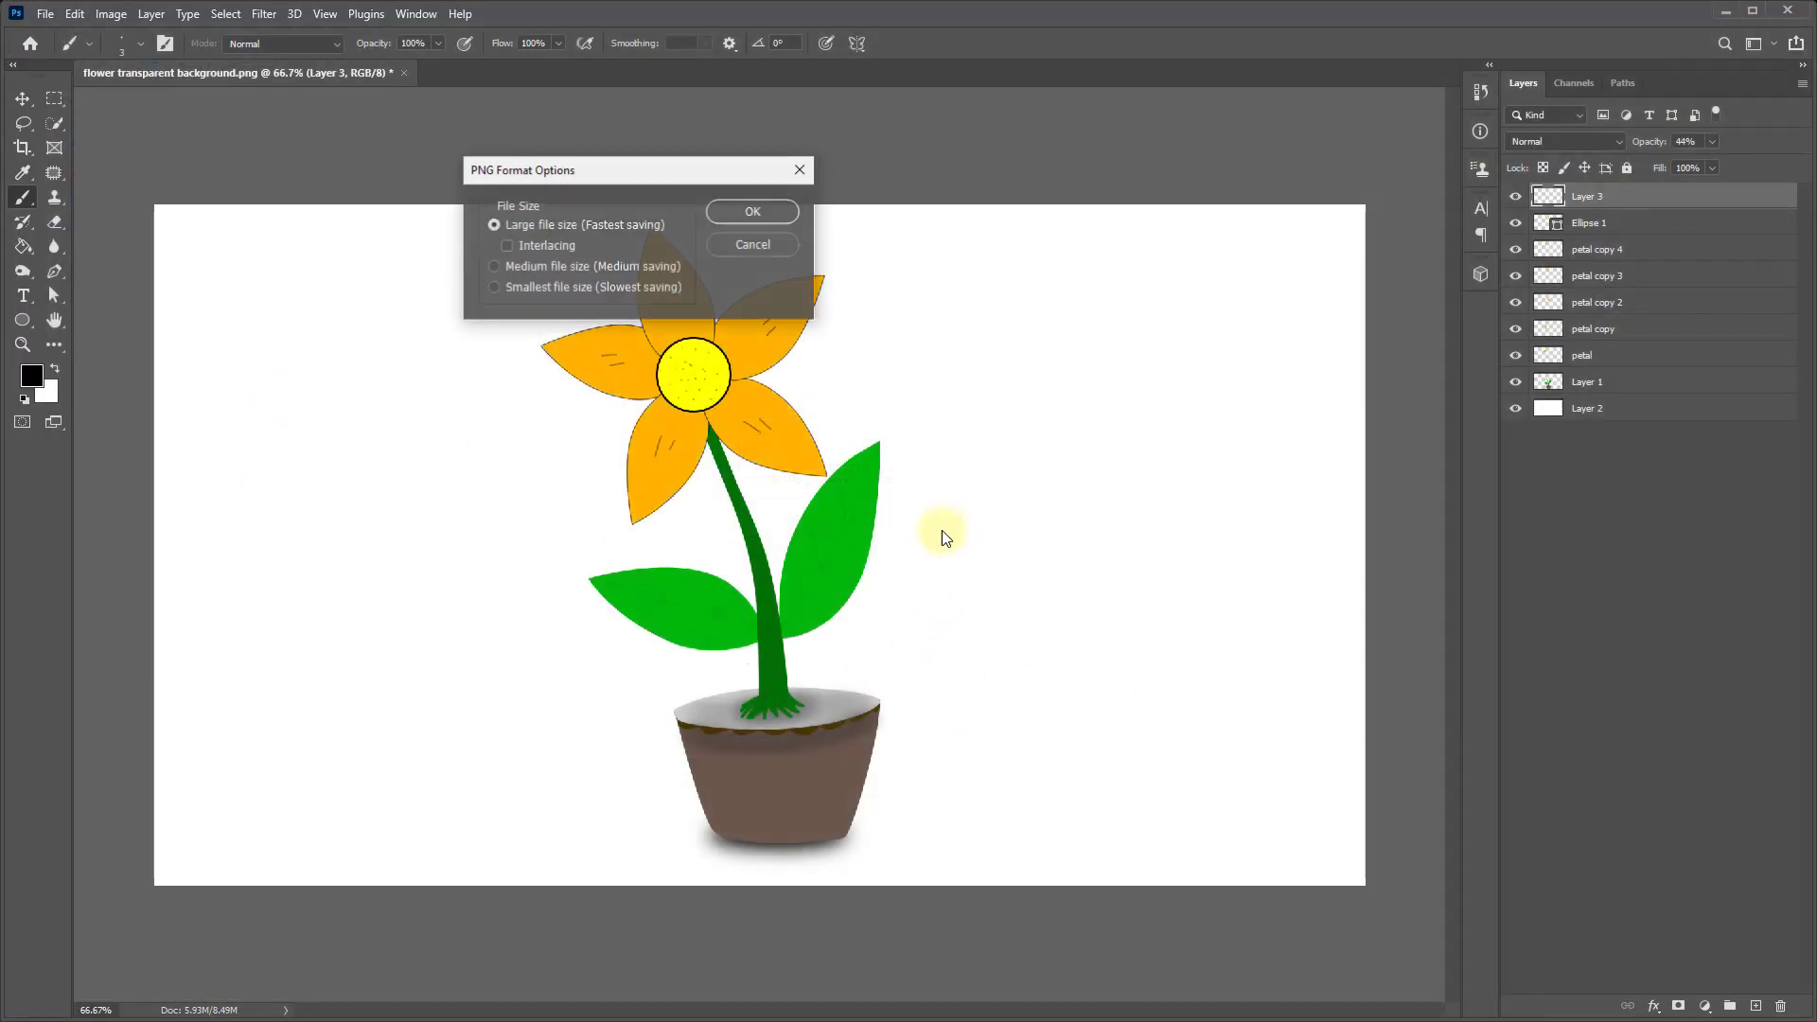
left_click(743, 208)
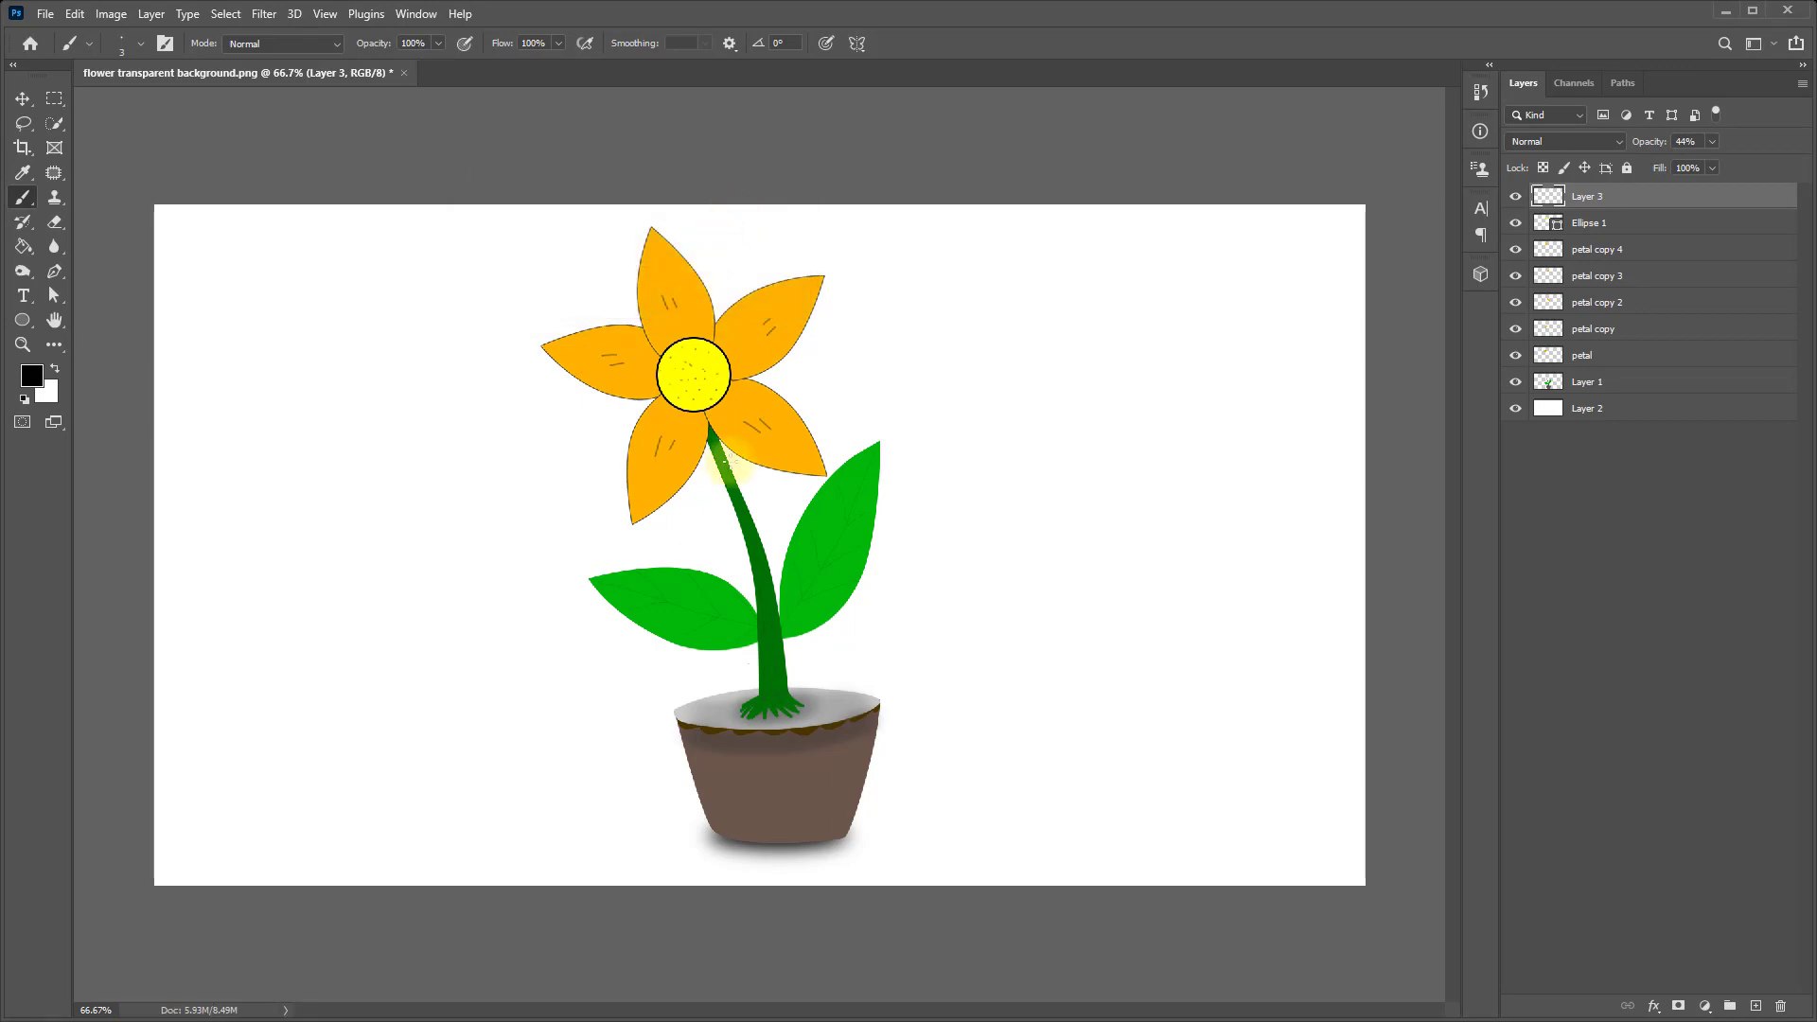
Save the layered document to the Desktop in Photoshop format under the file name flower 1.
key("ctrl+shift+s")
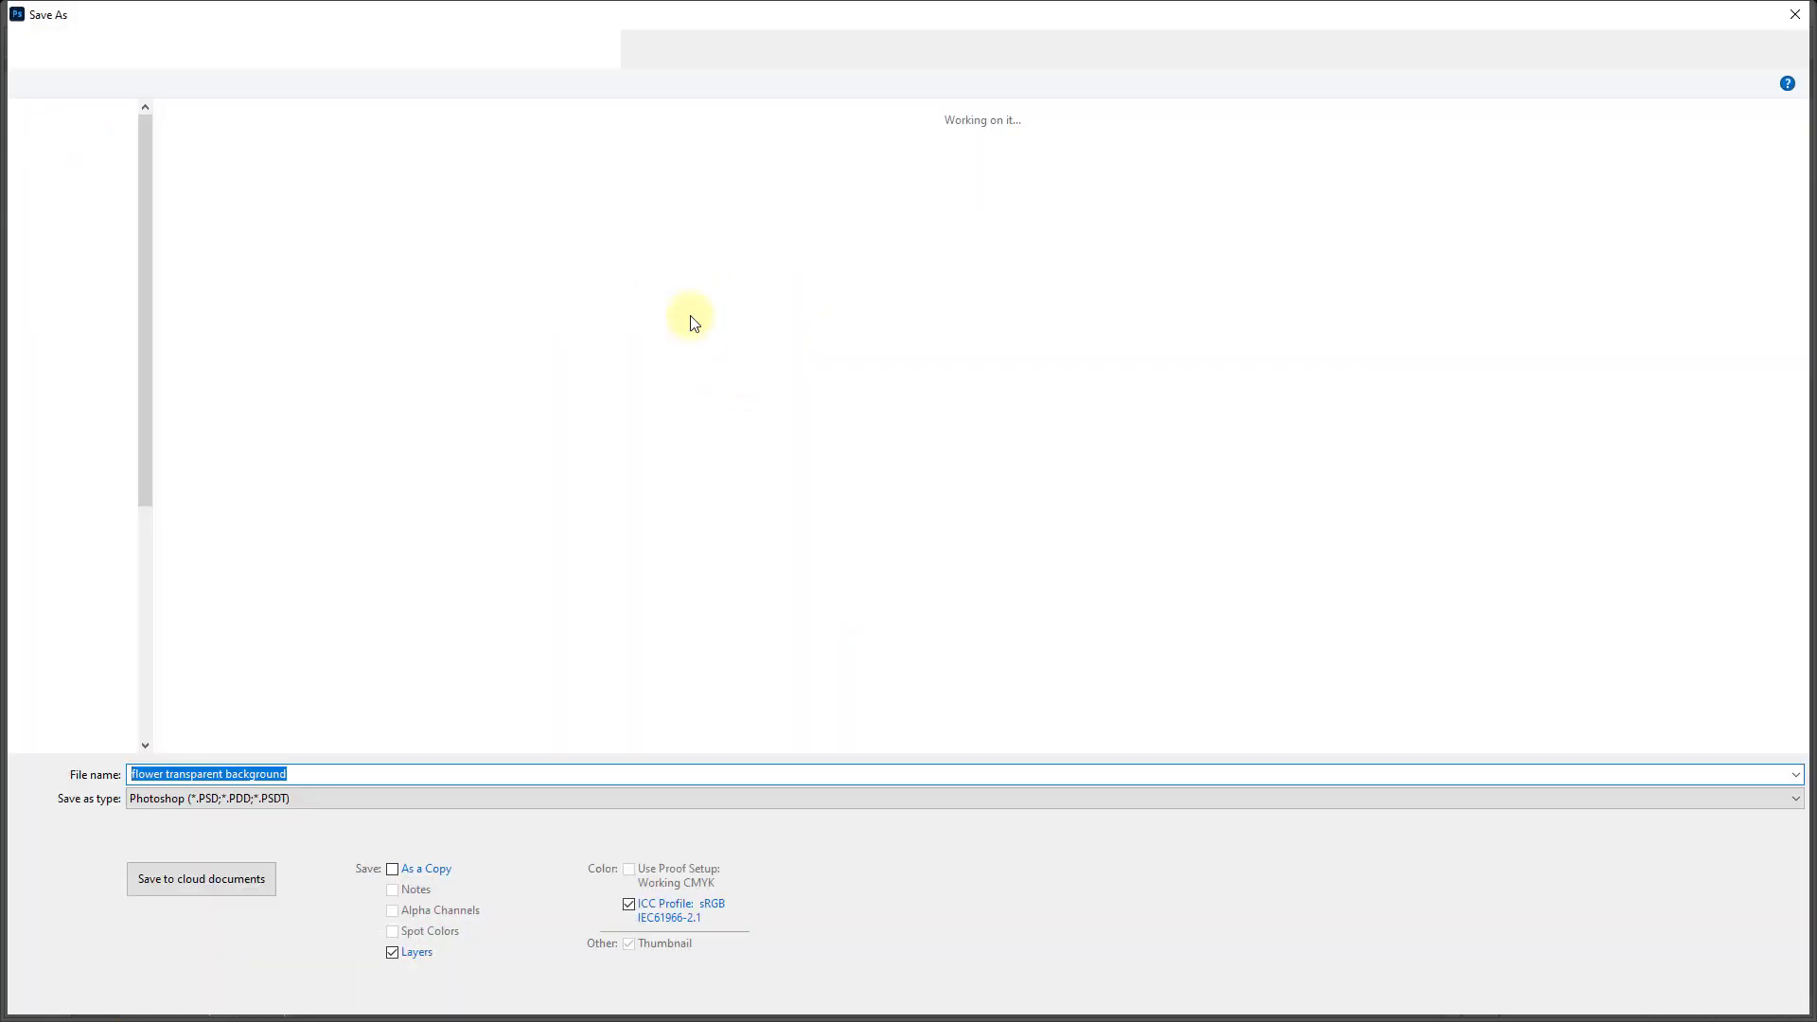
left_click(77, 261)
type("fl")
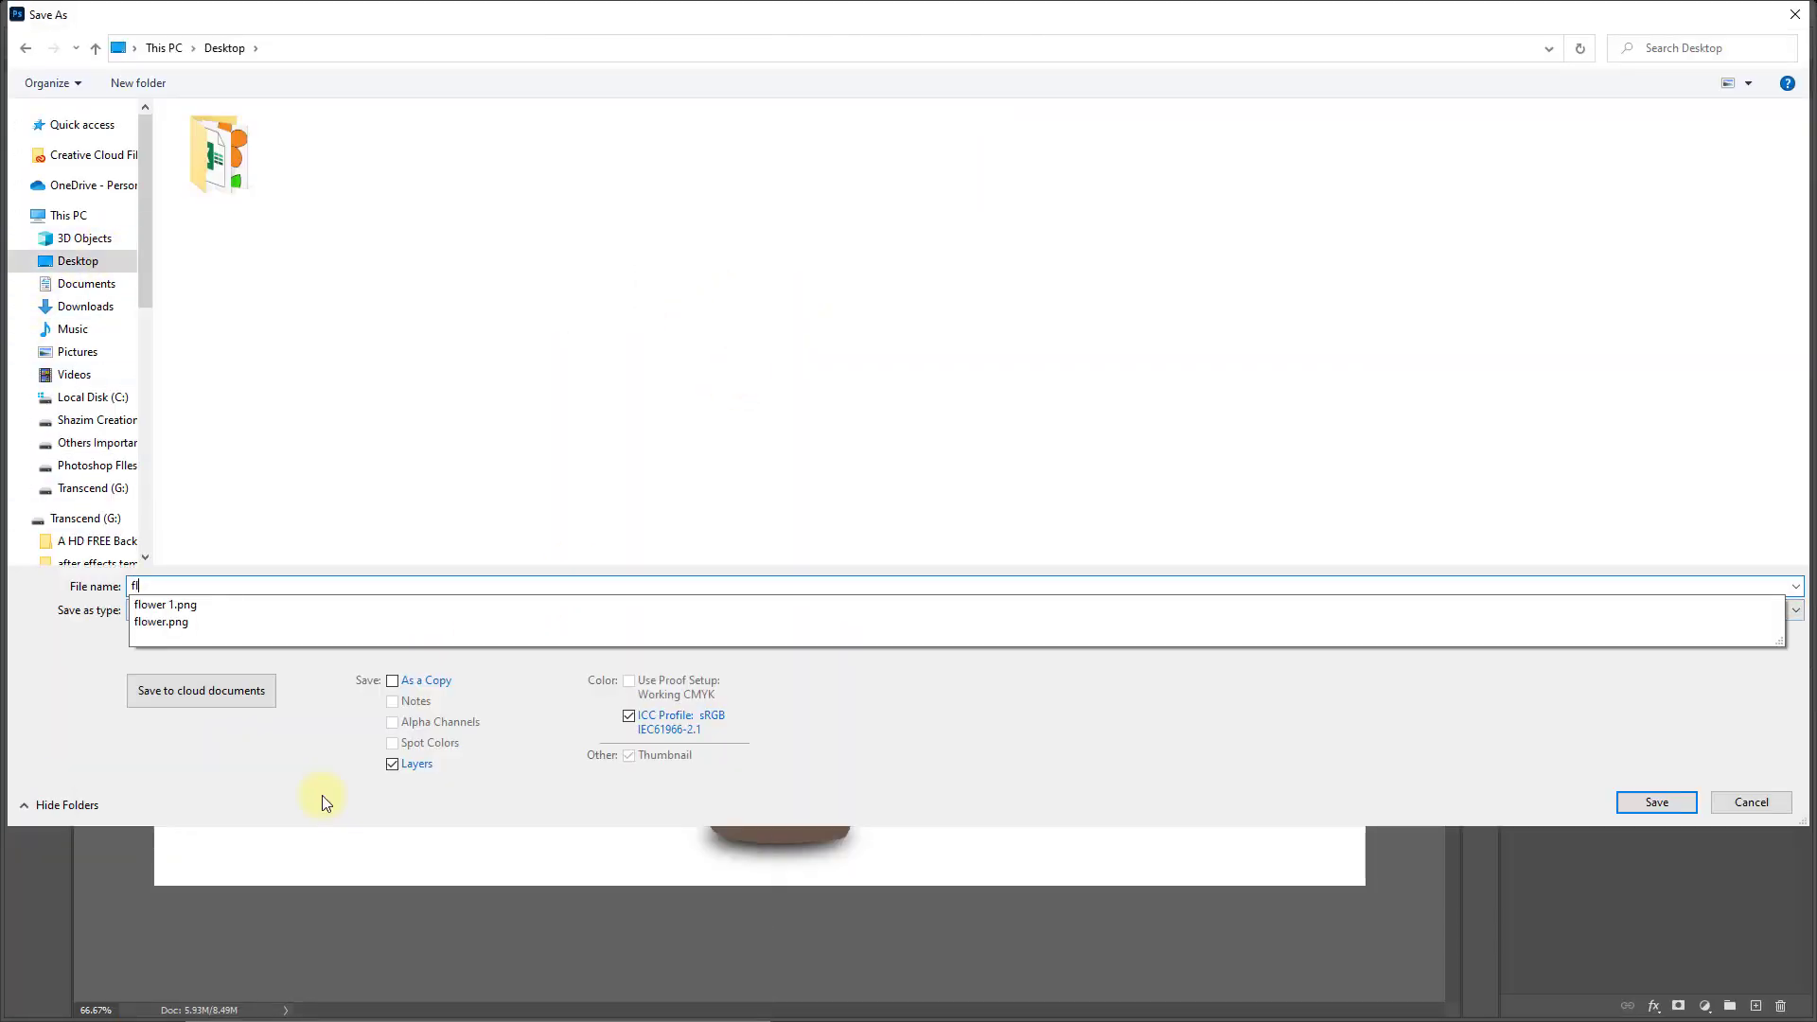
type("ower")
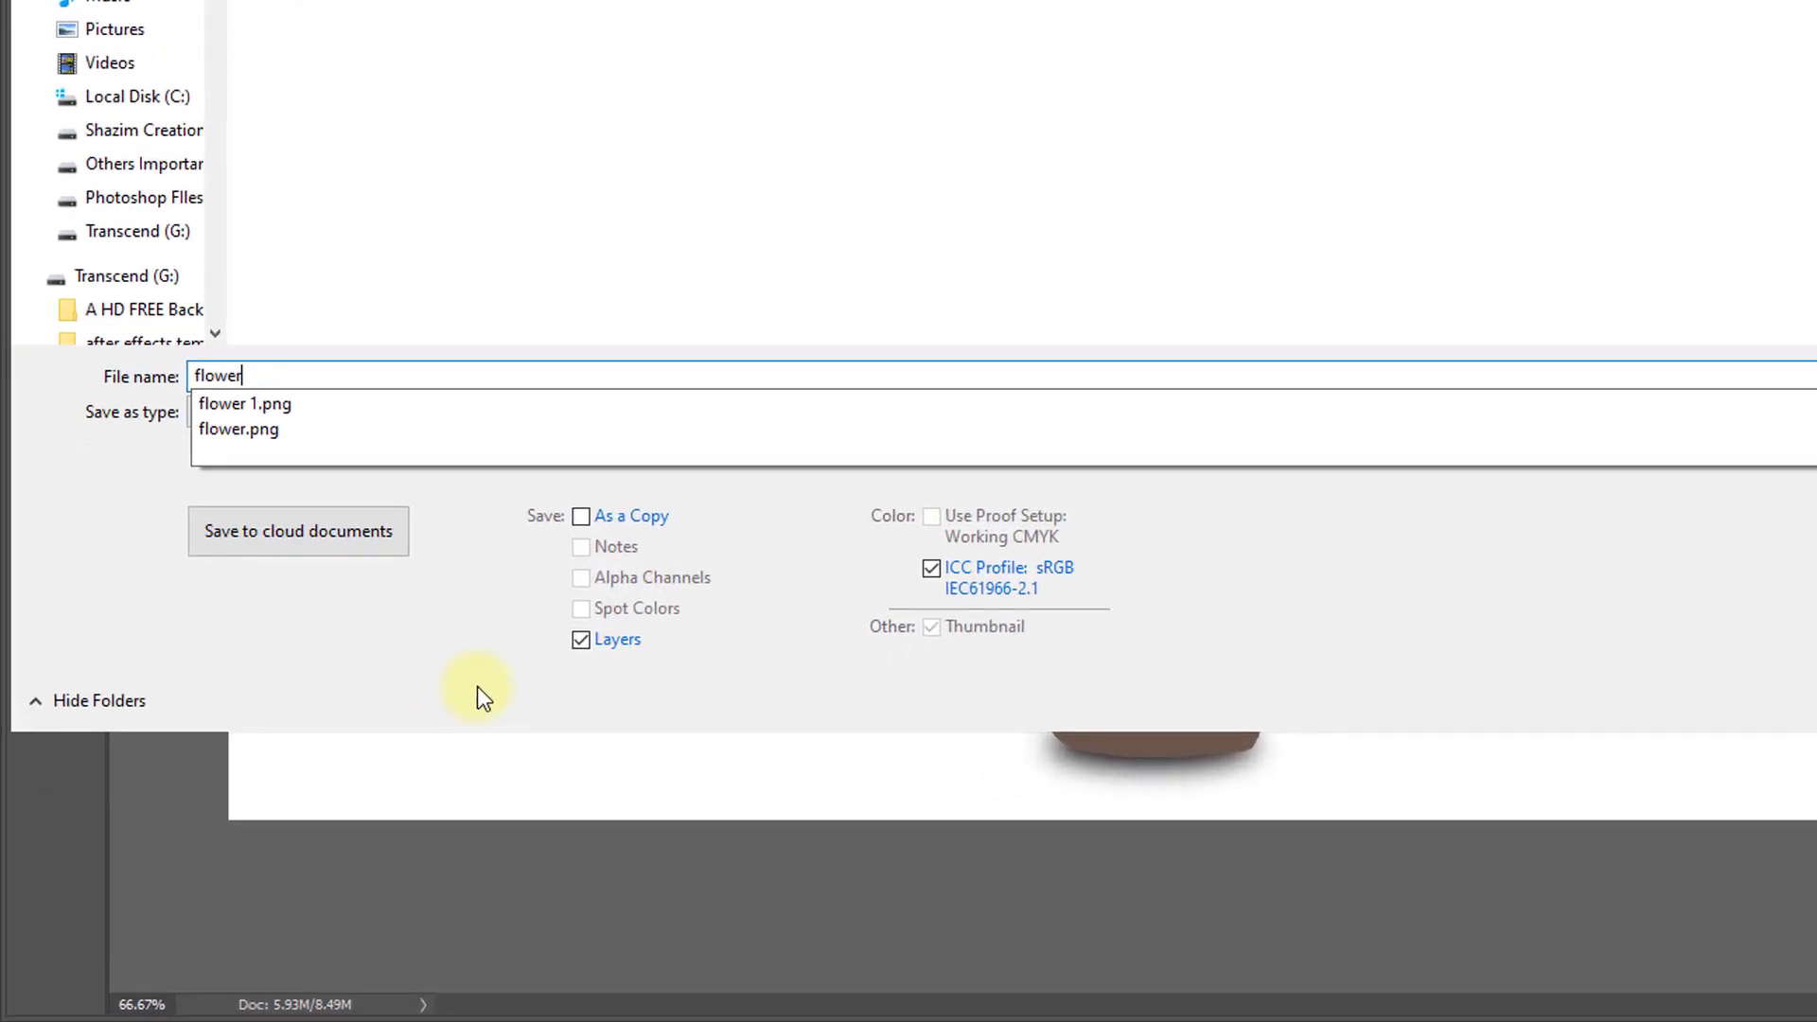
type(" 1")
key("Return")
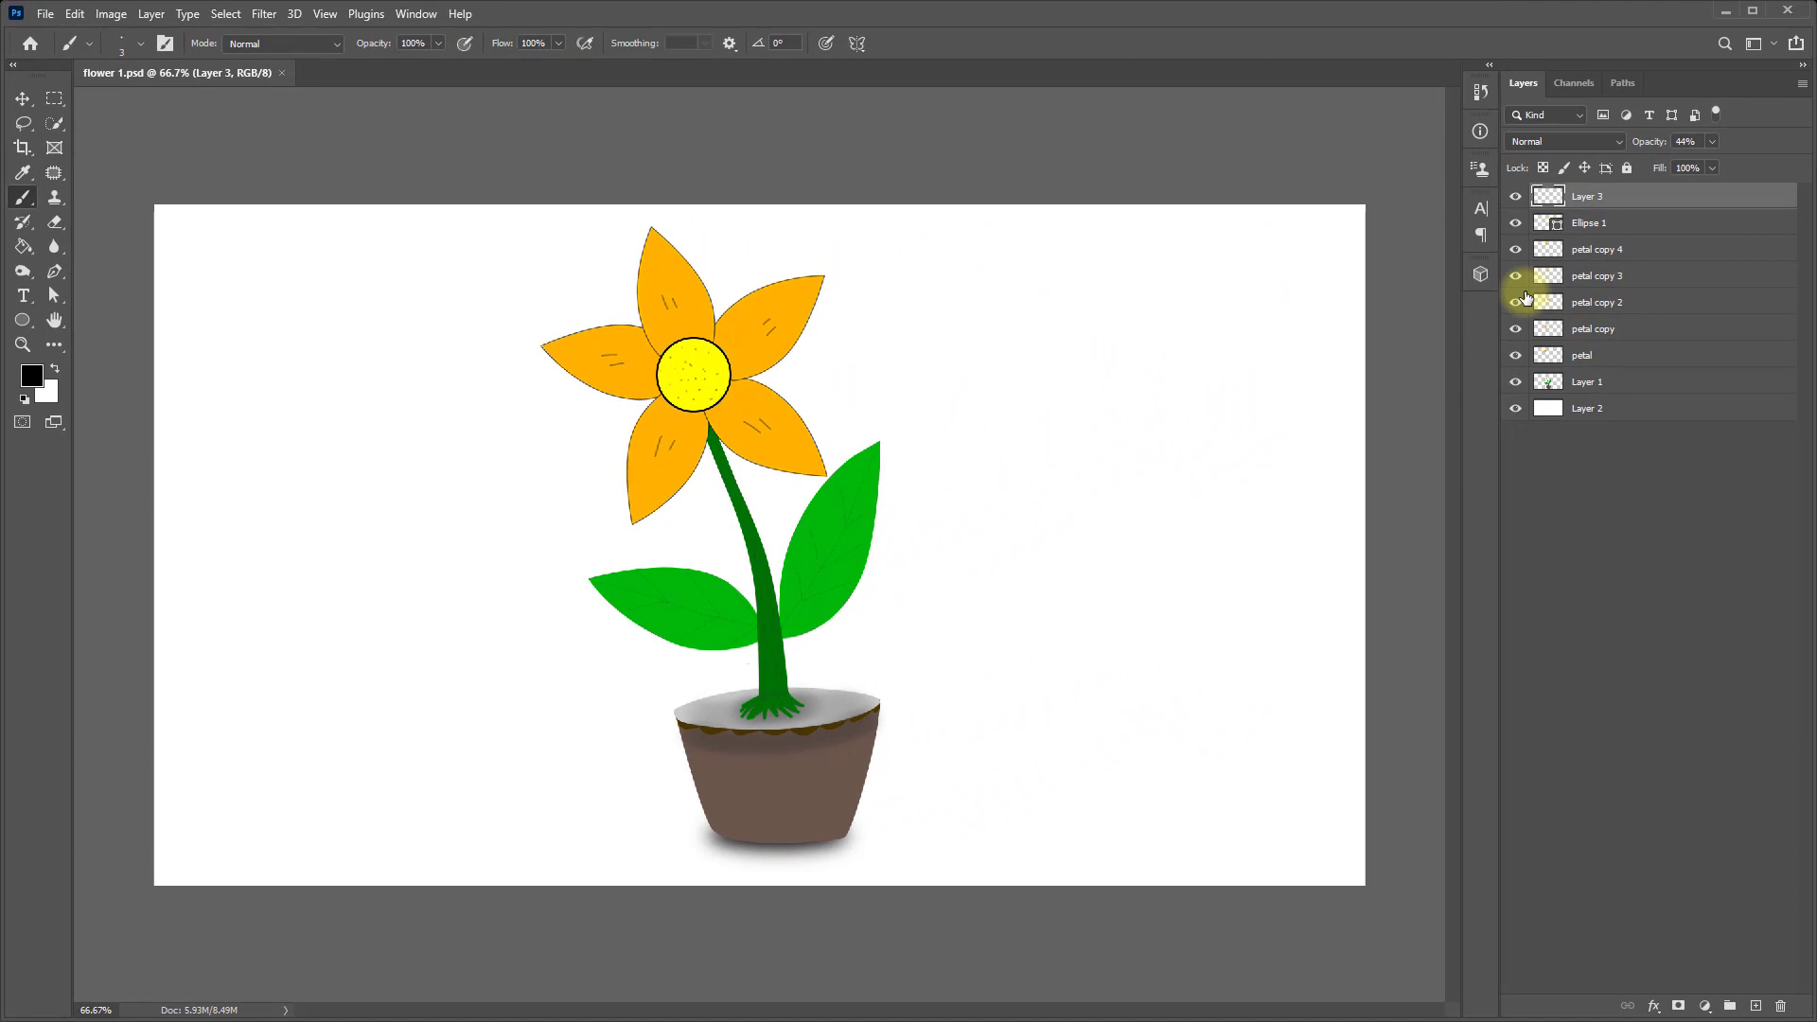
scroll(631, 426, "down", 1)
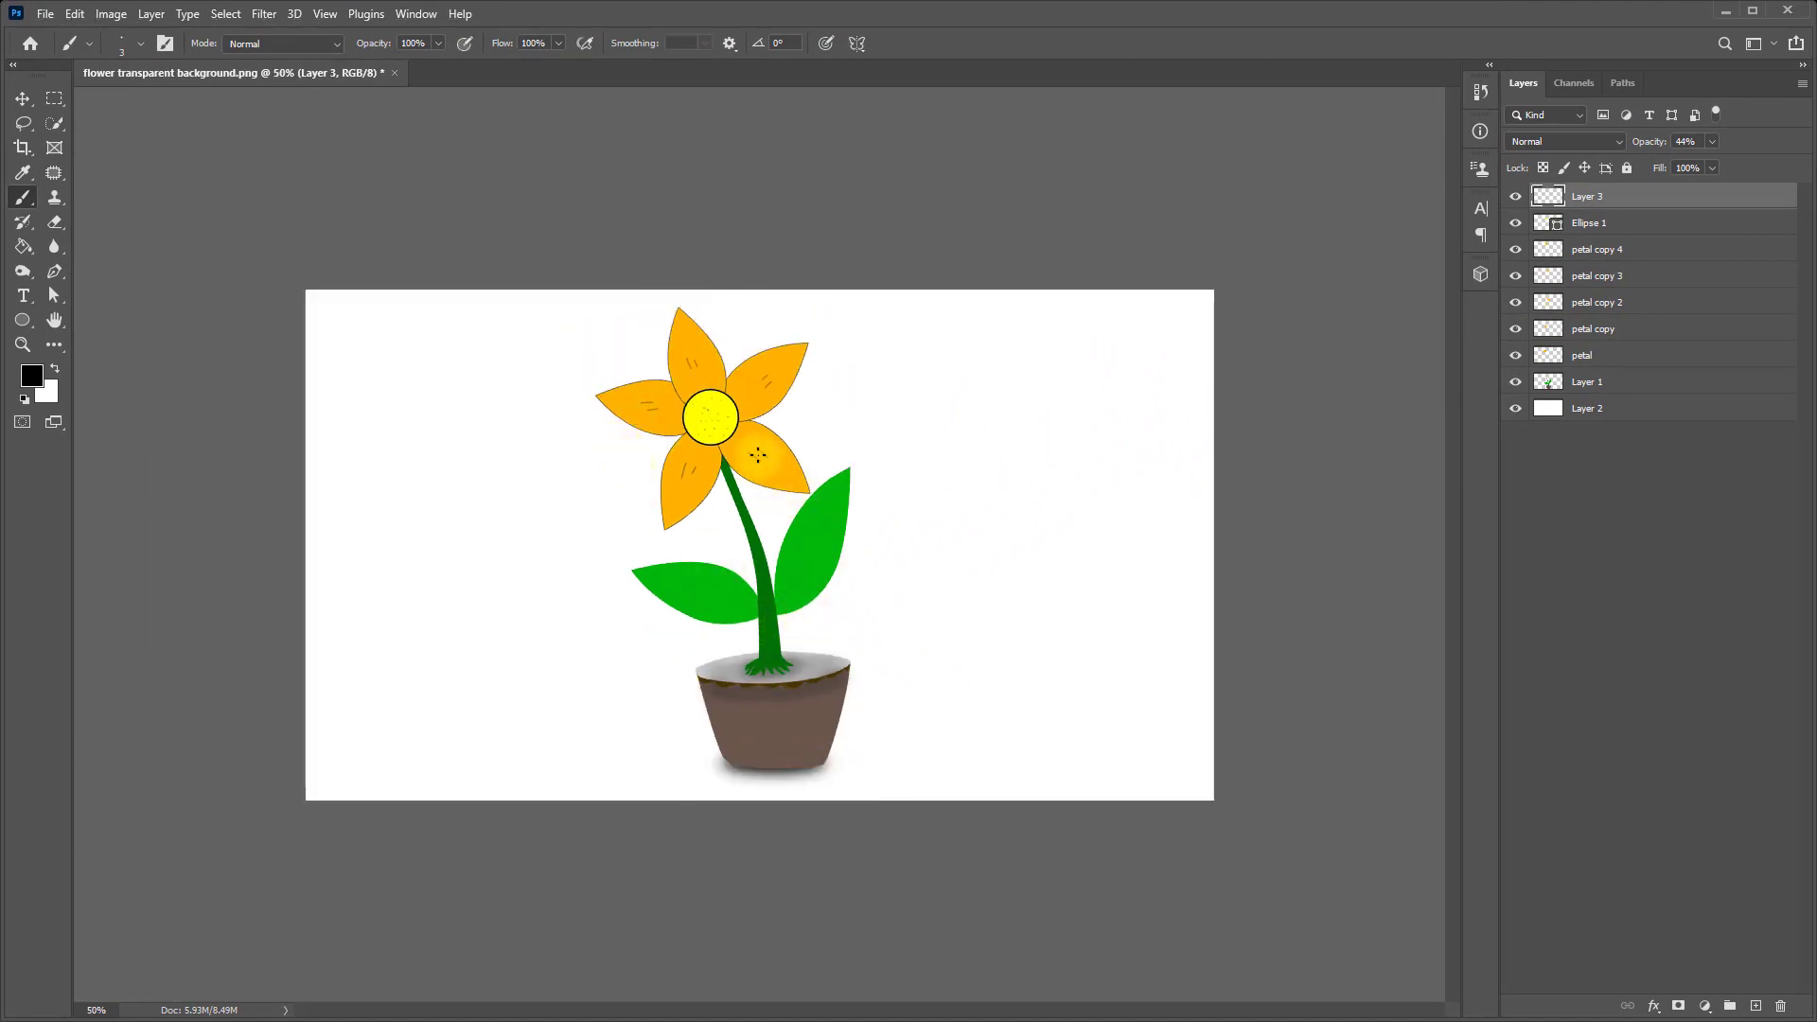
left_click(741, 414, "ctrl")
left_click(741, 413, "ctrl")
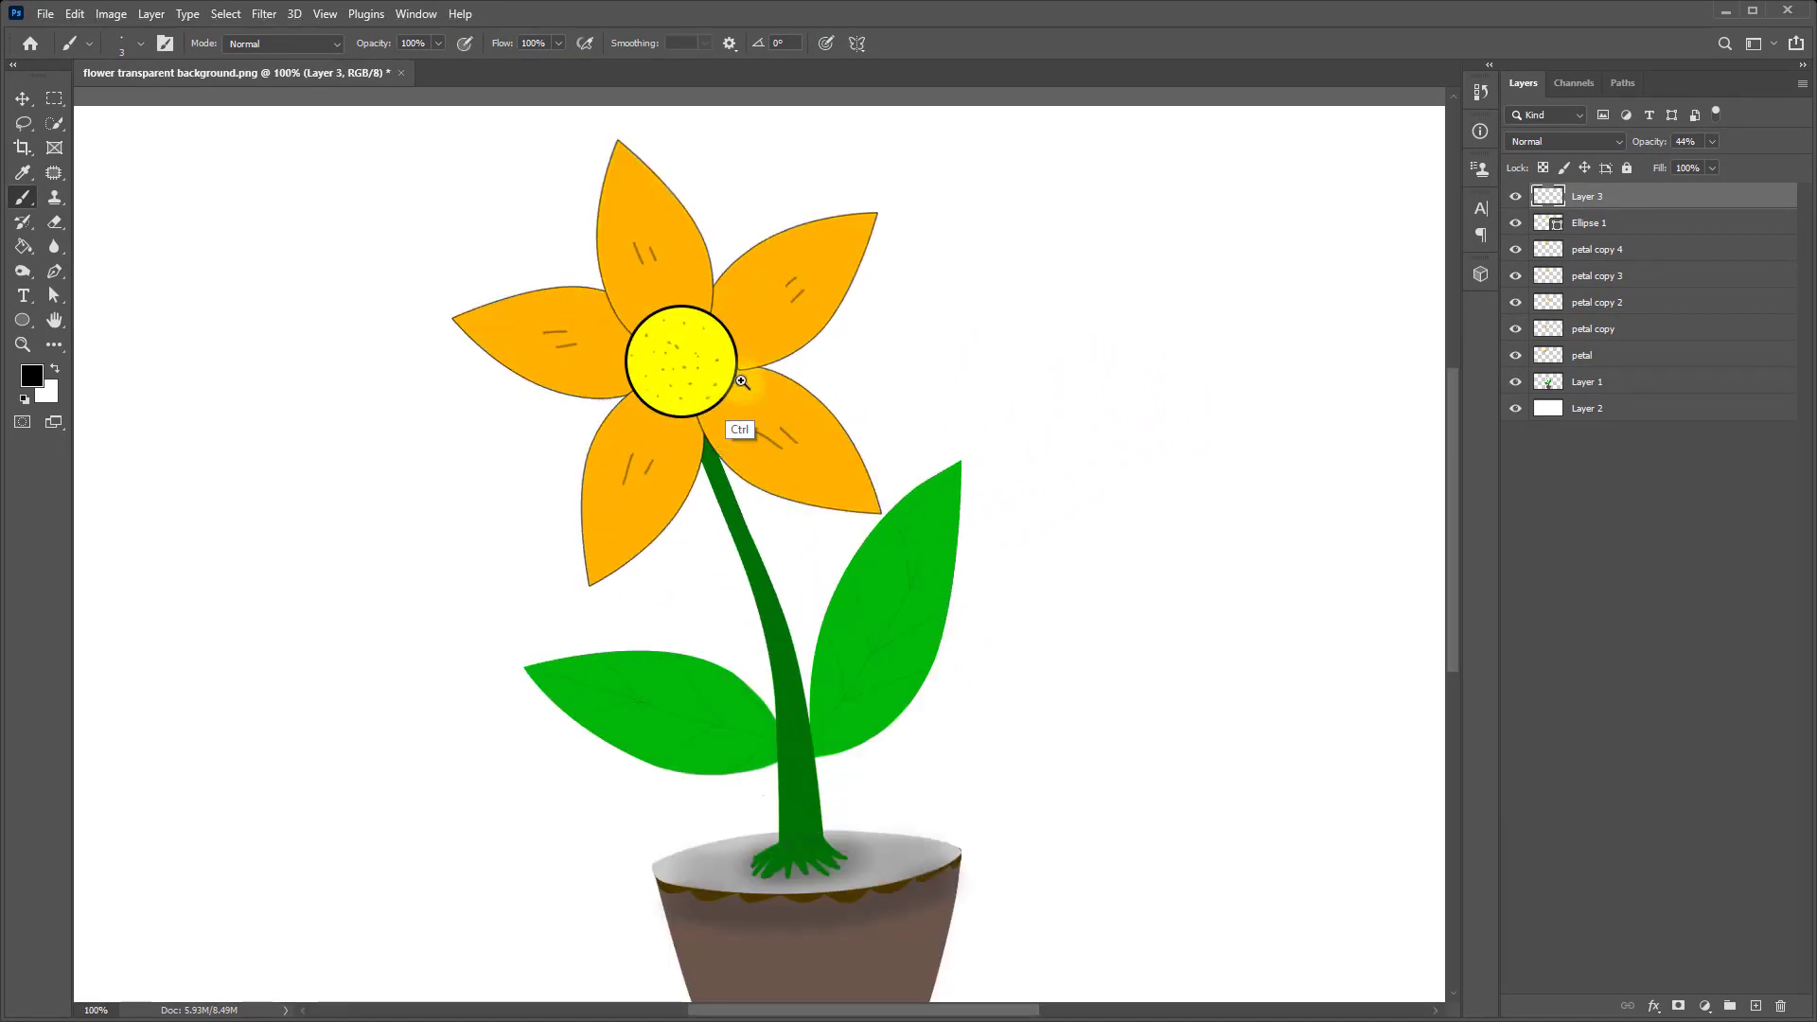